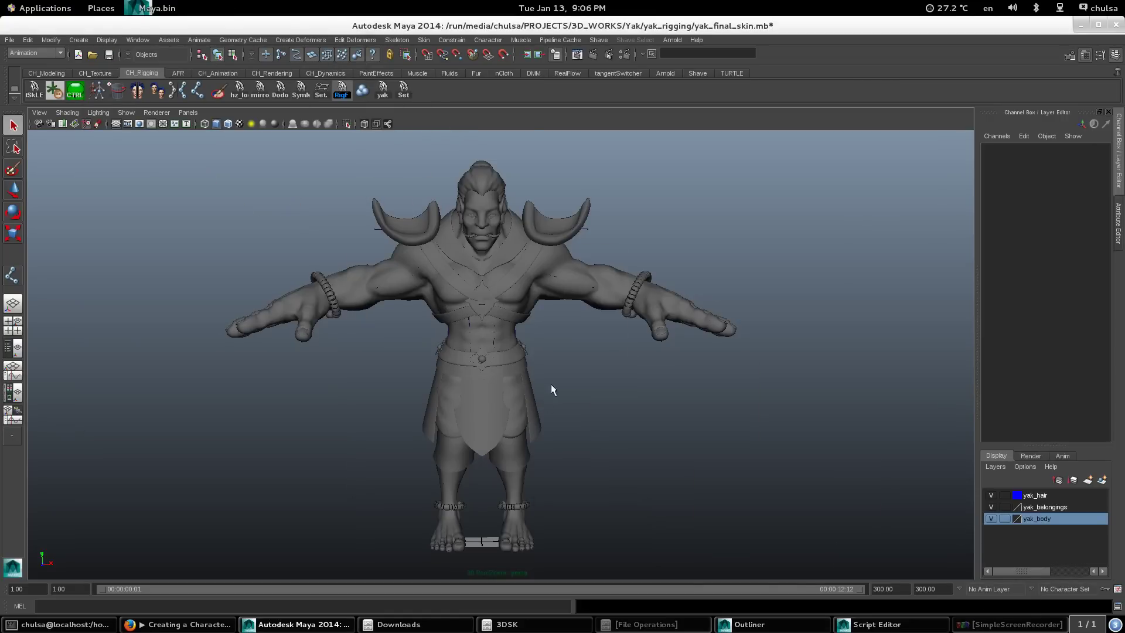
# Step: Turn on the X-ray joint display and inspect the skeleton inside the character
pyautogui.keyDown('alt'); pyautogui.moveTo(551, 385); pyautogui.dragTo(781, 379); pyautogui.keyUp('alt')
pyautogui.keyDown('alt'); pyautogui.moveTo(578, 359); pyautogui.dragTo(682, 392, button='right'); pyautogui.keyUp('alt')
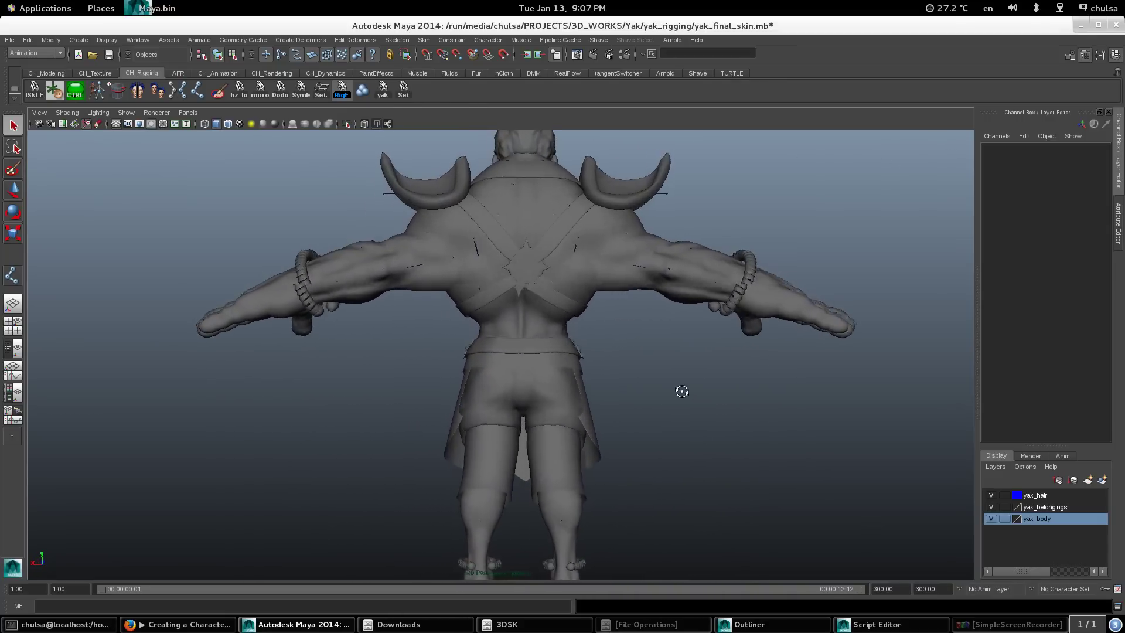
pyautogui.keyDown('alt'); pyautogui.moveTo(682, 392); pyautogui.dragTo(506, 283); pyautogui.keyUp('alt')
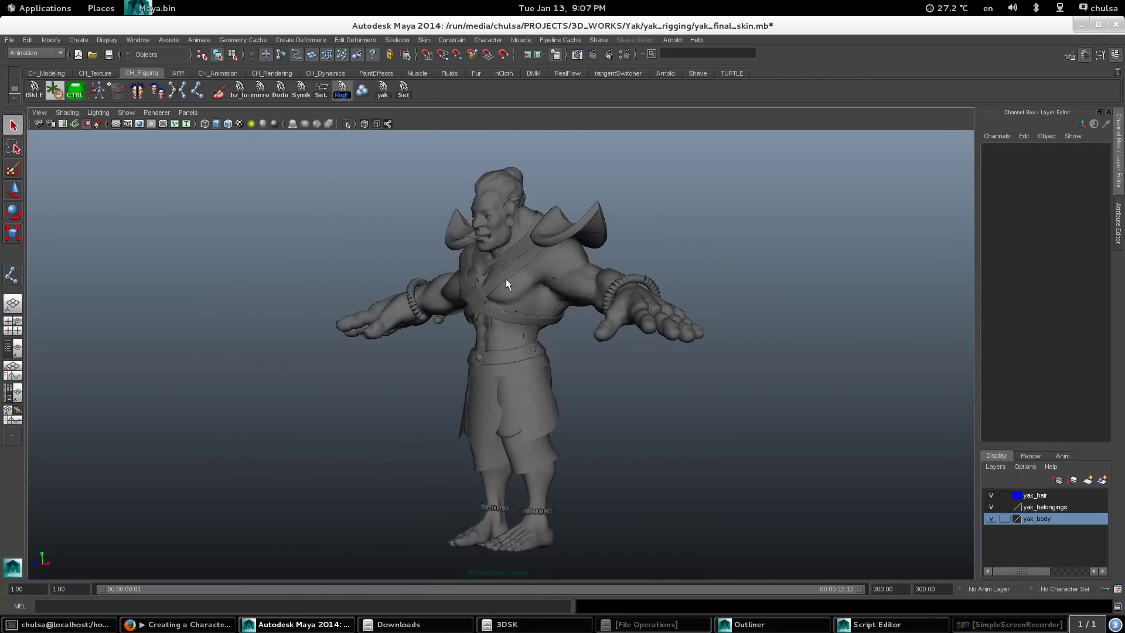
pyautogui.click(388, 124)
pyautogui.keyDown('alt'); pyautogui.moveTo(504, 351); pyautogui.dragTo(312, 334); pyautogui.keyUp('alt')
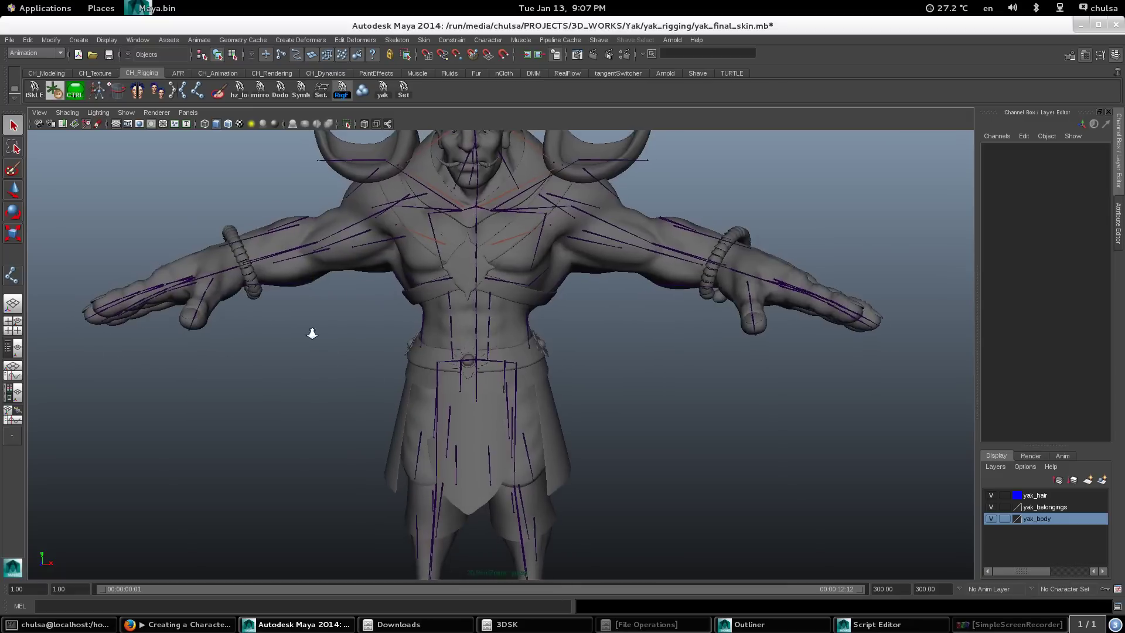
pyautogui.keyDown('alt'); pyautogui.moveTo(313, 333); pyautogui.dragTo(246, 337, button='right'); pyautogui.keyUp('alt')
pyautogui.keyDown('alt'); pyautogui.moveTo(440, 352); pyautogui.dragTo(516, 332); pyautogui.keyUp('alt')
pyautogui.scroll(3, 484, 360)
pyautogui.scroll(-3, 484, 360)
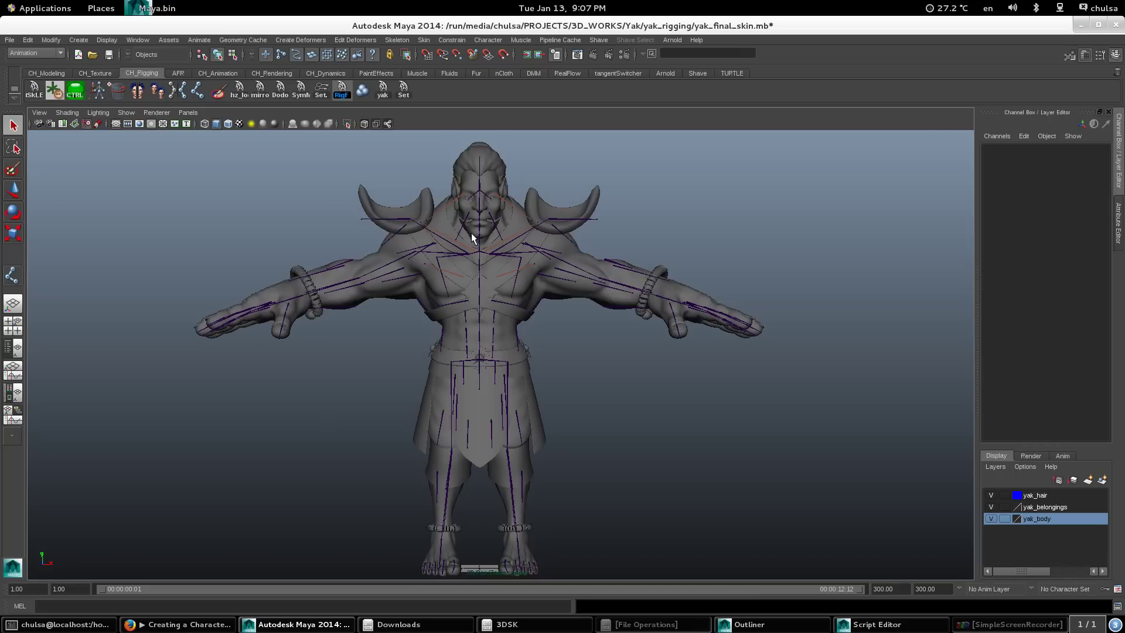
pyautogui.click(523, 41)
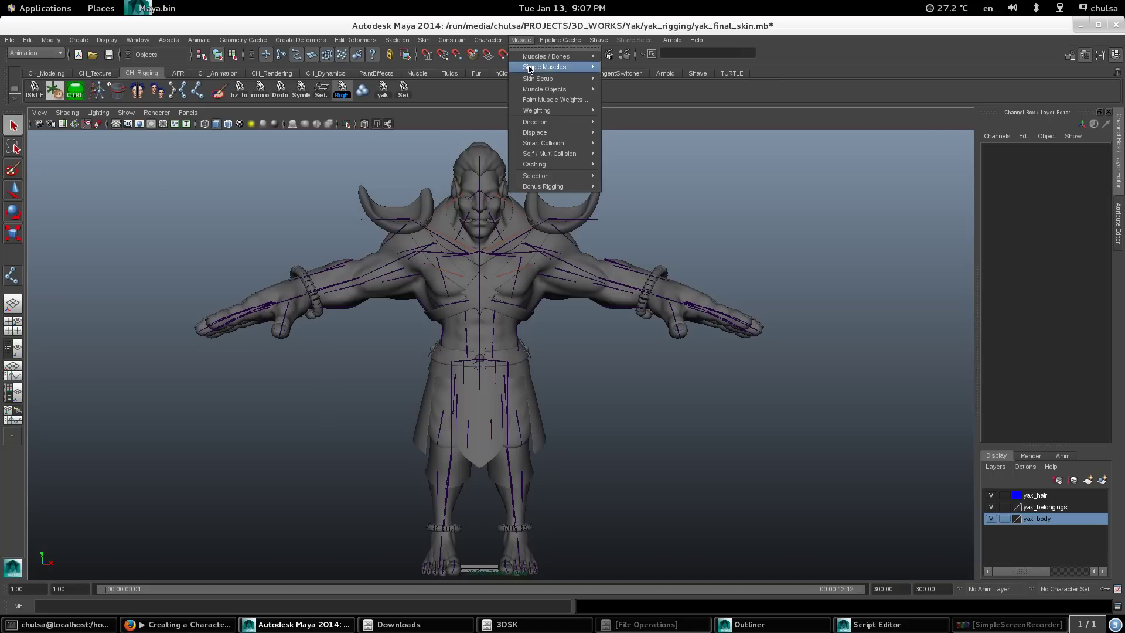
pyautogui.moveTo(579, 72)
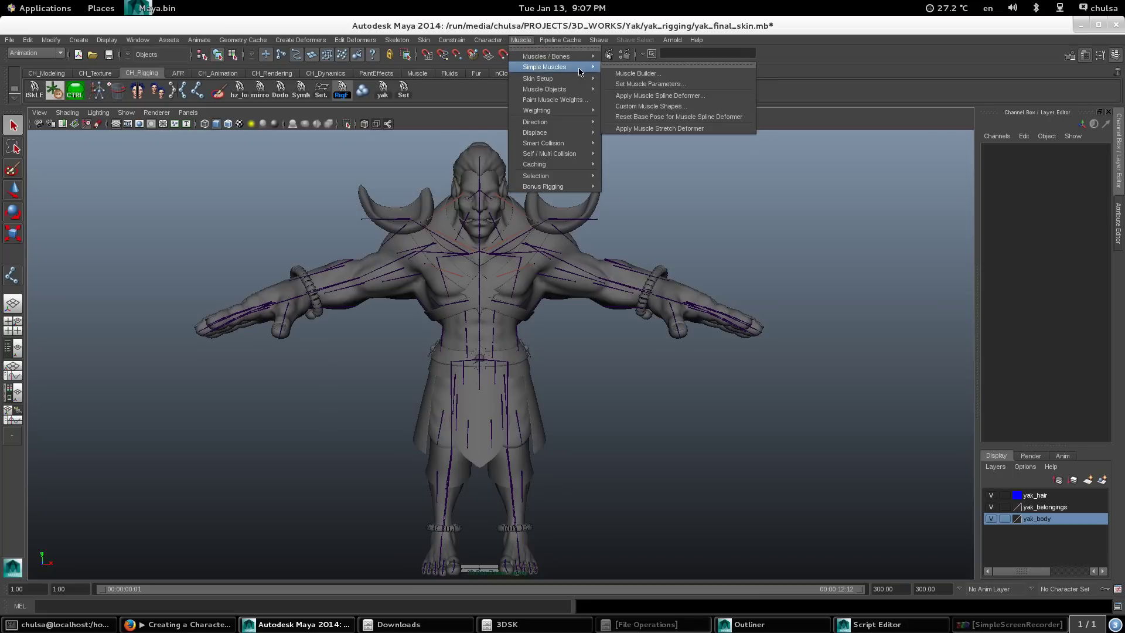
pyautogui.click(645, 73)
pyautogui.click(644, 225)
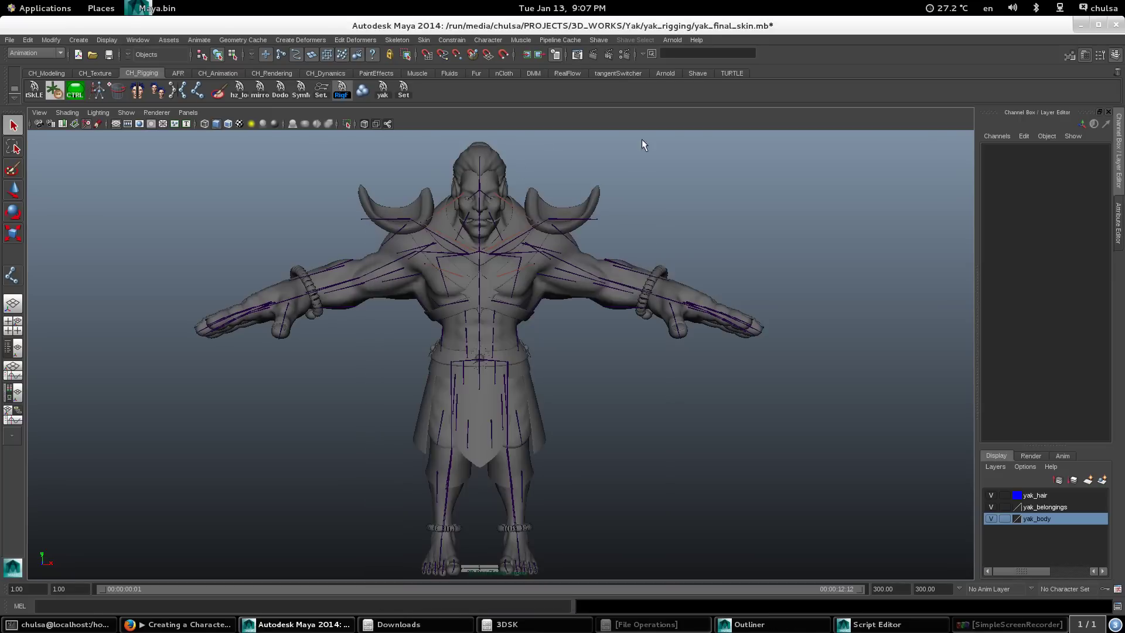
# Step: Examine the muscle joints across the torso, shoulder and left arm from several angles
pyautogui.keyDown('alt'); pyautogui.moveTo(565, 389); pyautogui.dragTo(338, 395); pyautogui.keyUp('alt')
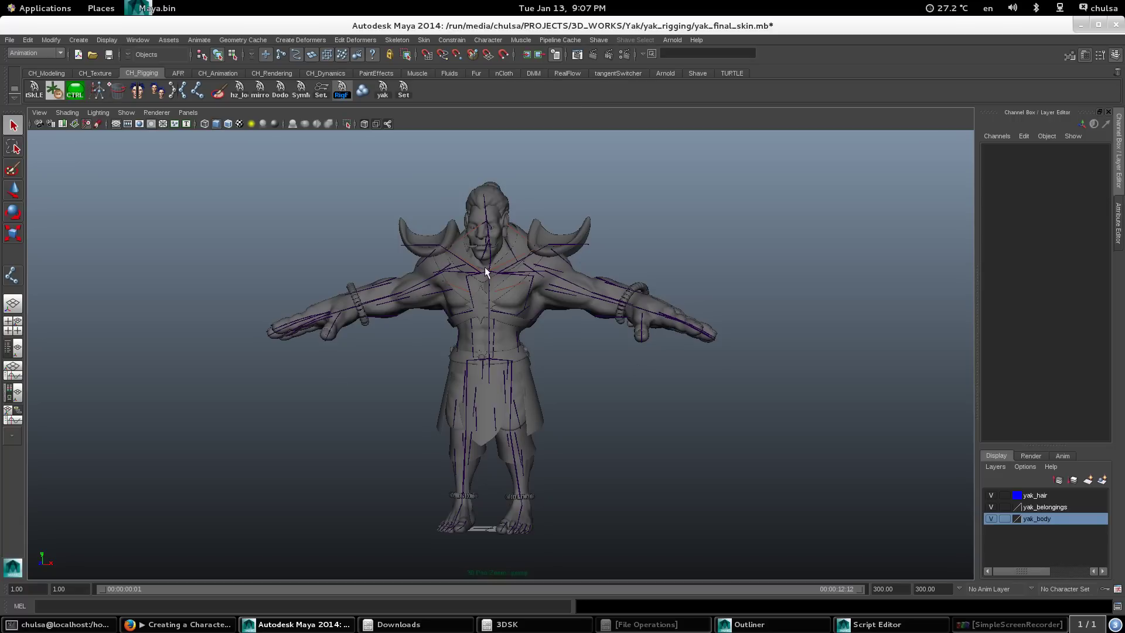
pyautogui.scroll(6, 585, 368)
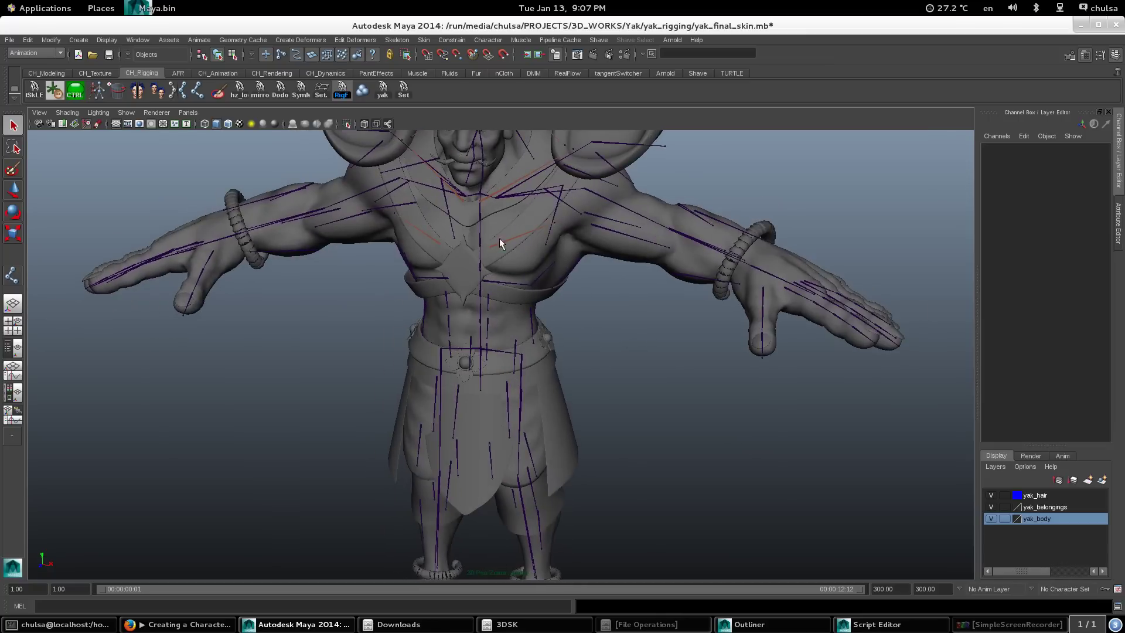
pyautogui.scroll(-6, 557, 350)
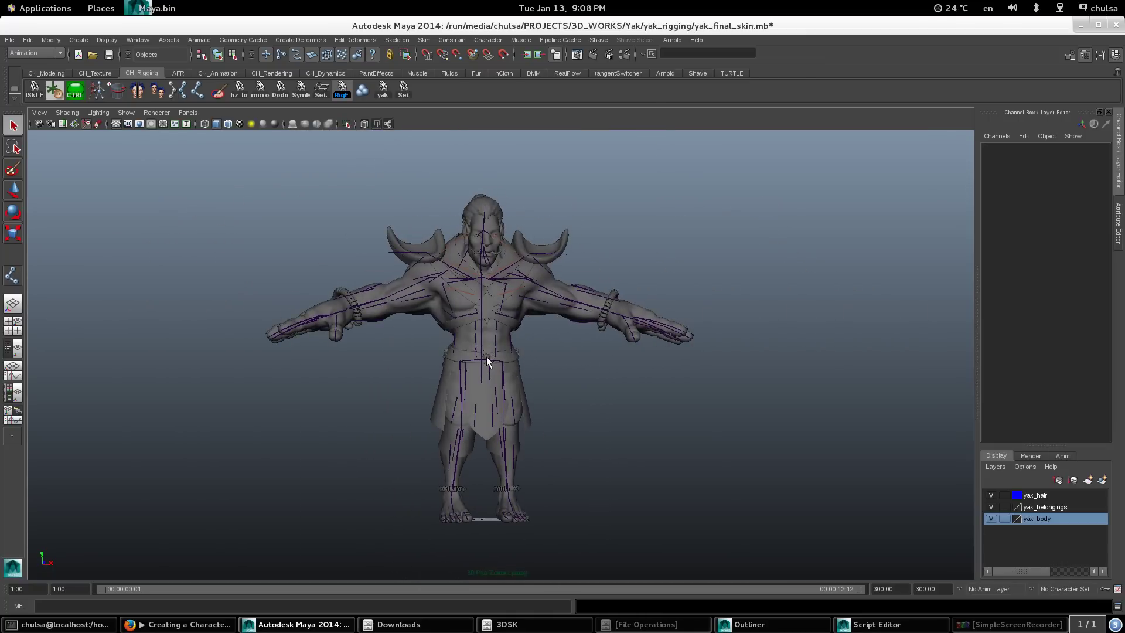
pyautogui.moveTo(486, 356)
pyautogui.keyDown('alt'); pyautogui.mouseDown()
pyautogui.moveTo(233, 354)
pyautogui.moveTo(457, 368)
pyautogui.moveTo(495, 338)
pyautogui.mouseUp(); pyautogui.keyUp('alt')
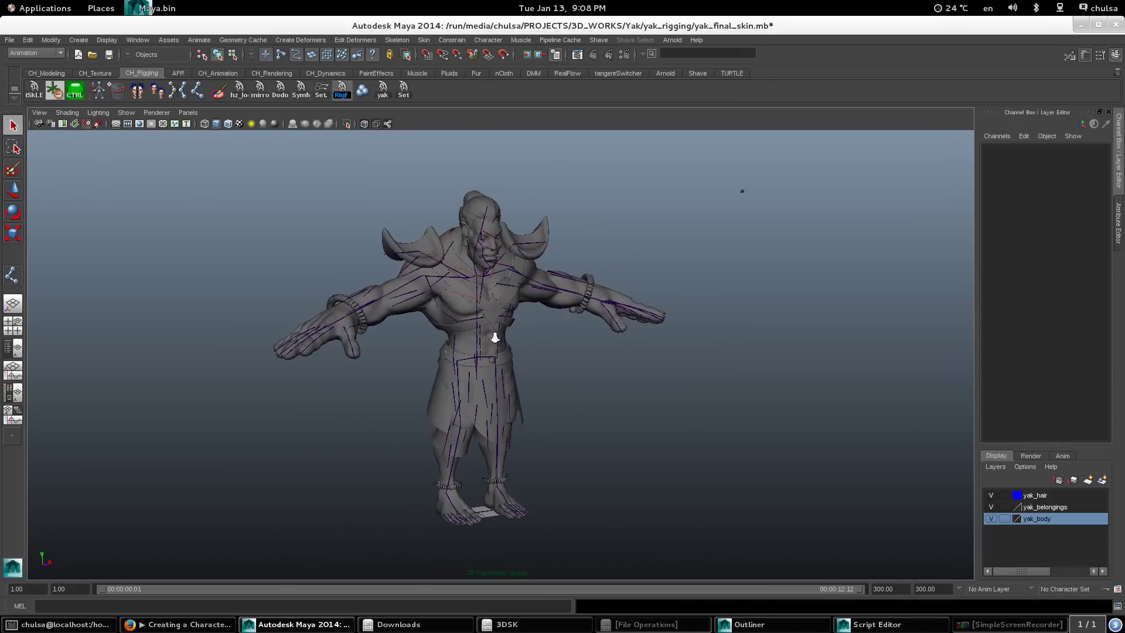
pyautogui.keyDown('alt'); pyautogui.moveTo(495, 338); pyautogui.dragTo(562, 339, button='right'); pyautogui.keyUp('alt')
pyautogui.keyDown('alt'); pyautogui.moveTo(562, 340); pyautogui.dragTo(522, 344); pyautogui.keyUp('alt')
pyautogui.keyDown('alt'); pyautogui.moveTo(522, 344); pyautogui.dragTo(547, 380, button='right'); pyautogui.keyUp('alt')
pyautogui.moveTo(547, 379)
pyautogui.keyDown('alt'); pyautogui.mouseDown()
pyautogui.moveTo(515, 380)
pyautogui.moveTo(557, 377)
pyautogui.mouseUp(); pyautogui.keyUp('alt')
pyautogui.keyDown('alt'); pyautogui.moveTo(604, 227); pyautogui.dragTo(562, 276); pyautogui.keyUp('alt')
pyautogui.keyDown('alt'); pyautogui.moveTo(562, 276); pyautogui.dragTo(604, 299, button='right'); pyautogui.keyUp('alt')
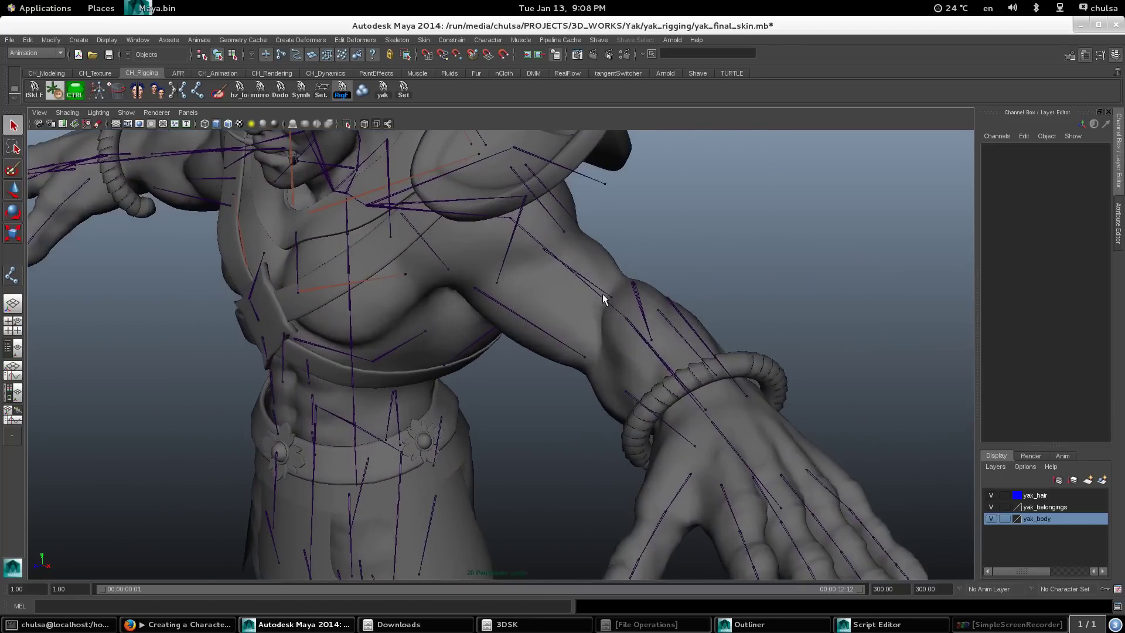
# Step: Select the left forearm muscle joint Lf_Mus_foreArmUp_01_jnt and move it to Translate 66.84, 148.116, -20.516
pyautogui.click(638, 299)
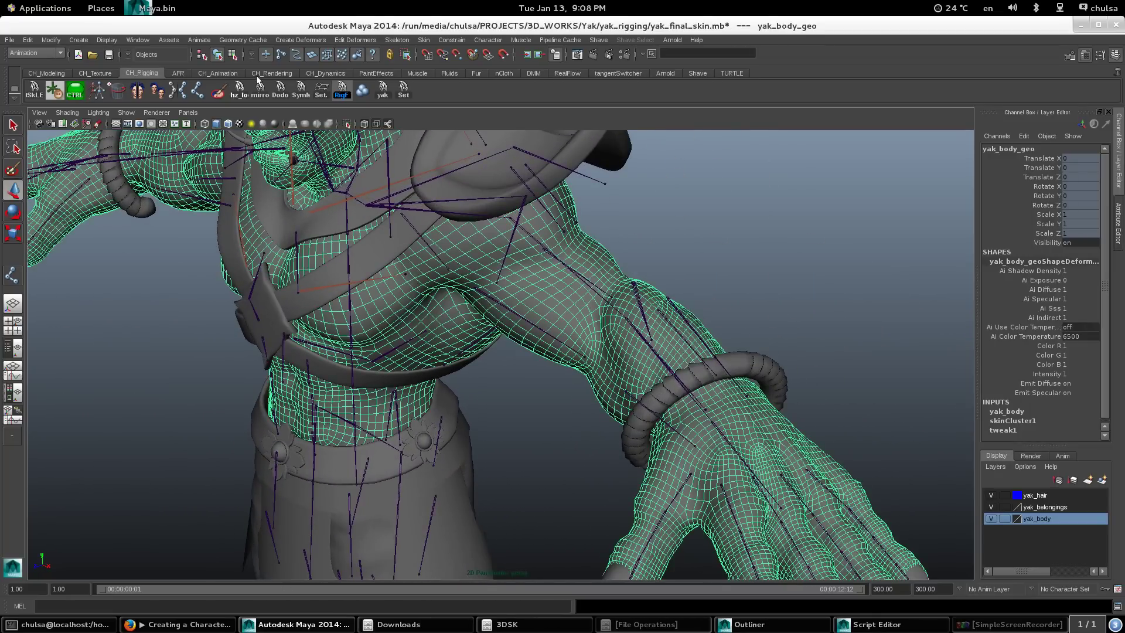
pyautogui.keyDown('alt'); pyautogui.moveTo(634, 211); pyautogui.dragTo(625, 214); pyautogui.keyUp('alt')
pyautogui.click(723, 236)
pyautogui.click(632, 293)
pyautogui.keyDown('alt'); pyautogui.moveTo(633, 293); pyautogui.dragTo(639, 226); pyautogui.keyUp('alt')
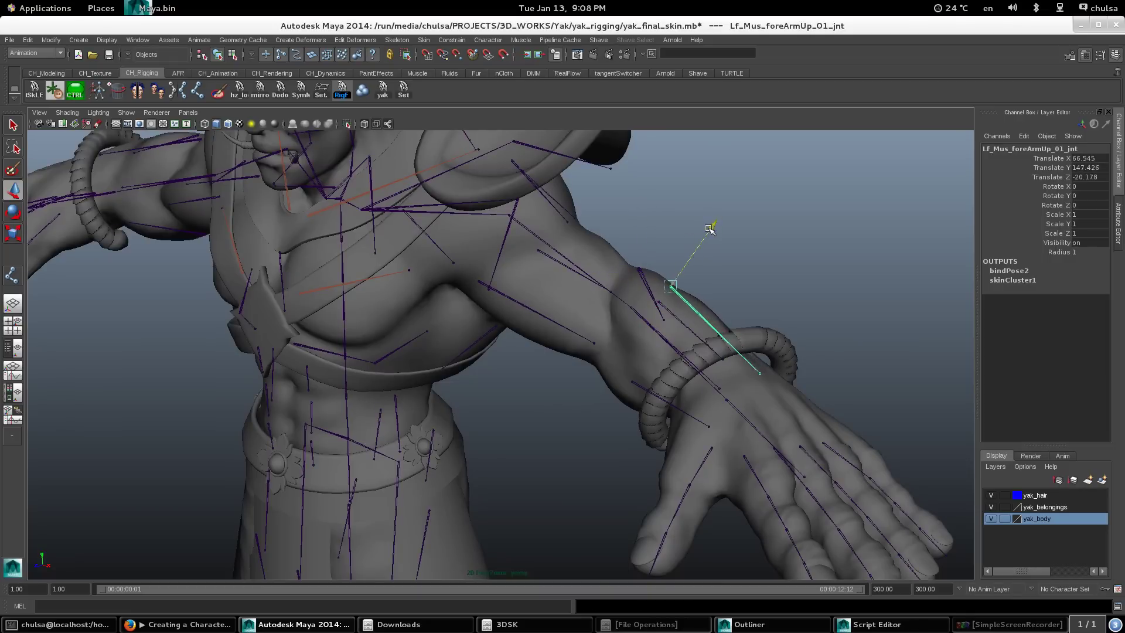
pyautogui.keyDown('alt'); pyautogui.moveTo(611, 281); pyautogui.dragTo(600, 337); pyautogui.keyUp('alt')
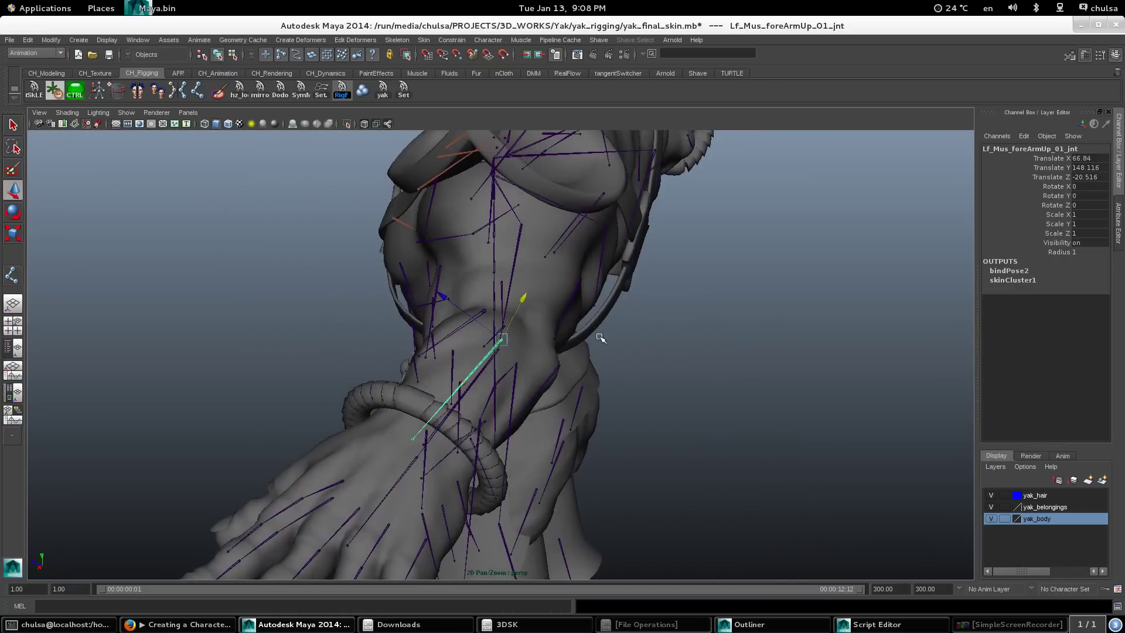
# Step: Turn off the X-ray joint display and hide the yak_belongings layer to expose the bare body
pyautogui.click(386, 124)
pyautogui.keyDown('alt'); pyautogui.moveTo(587, 247); pyautogui.dragTo(480, 222, button='right'); pyautogui.keyUp('alt')
pyautogui.keyDown('alt'); pyautogui.moveTo(480, 221); pyautogui.dragTo(636, 249); pyautogui.keyUp('alt')
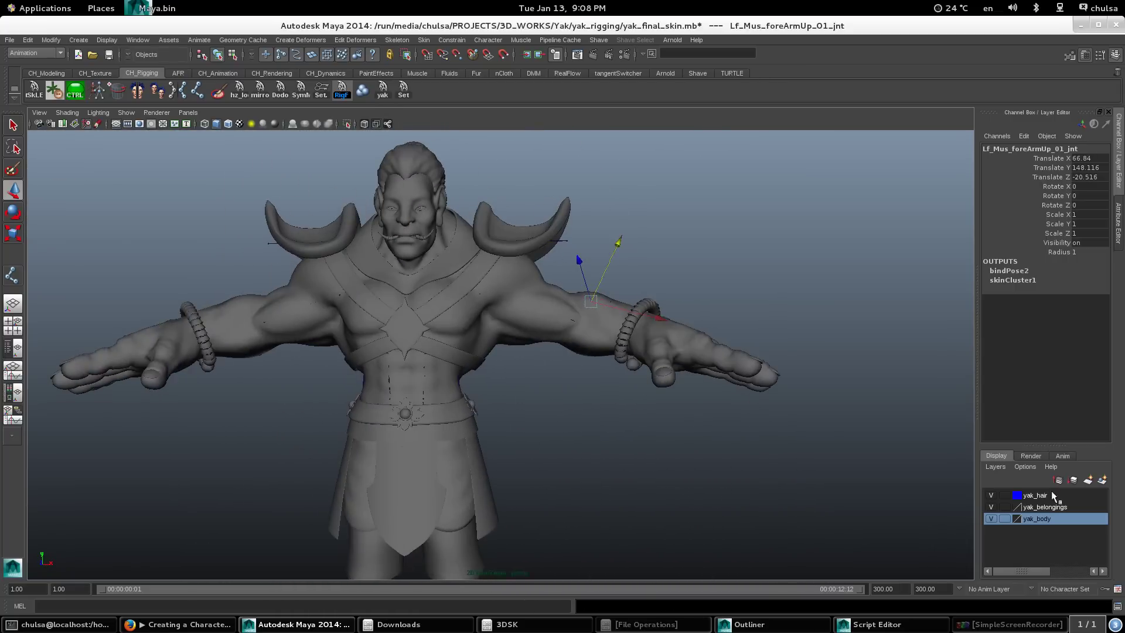
pyautogui.keyDown('alt'); pyautogui.moveTo(564, 314); pyautogui.dragTo(456, 298); pyautogui.keyUp('alt')
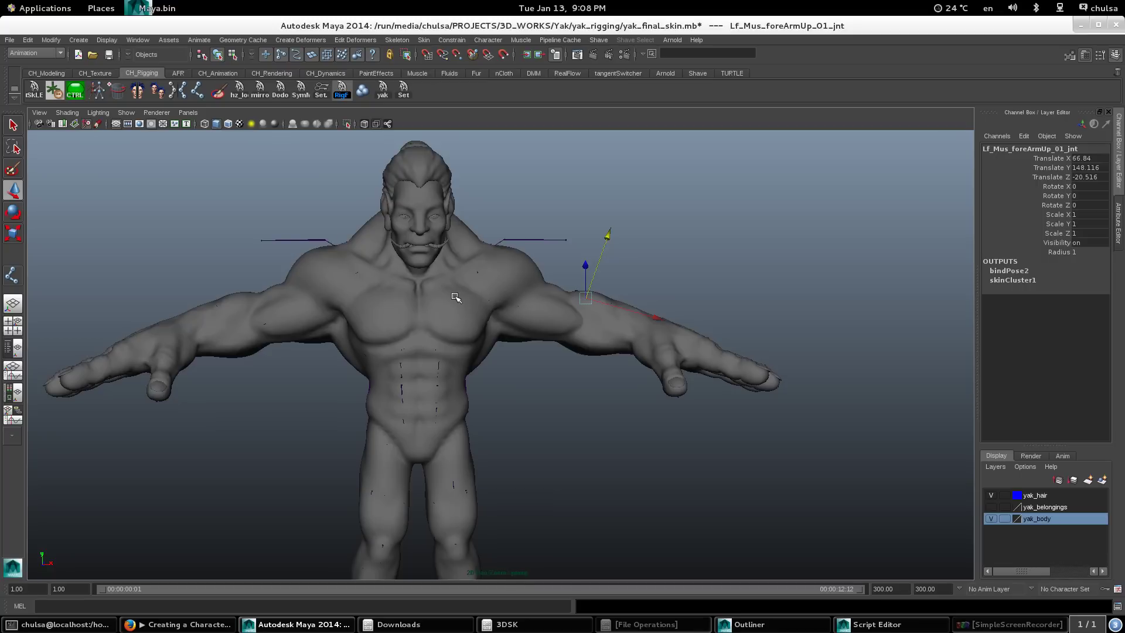
pyautogui.keyDown('alt'); pyautogui.moveTo(455, 316); pyautogui.dragTo(572, 314); pyautogui.keyUp('alt')
pyautogui.keyDown('alt'); pyautogui.moveTo(573, 314); pyautogui.dragTo(606, 404, button='right'); pyautogui.keyUp('alt')
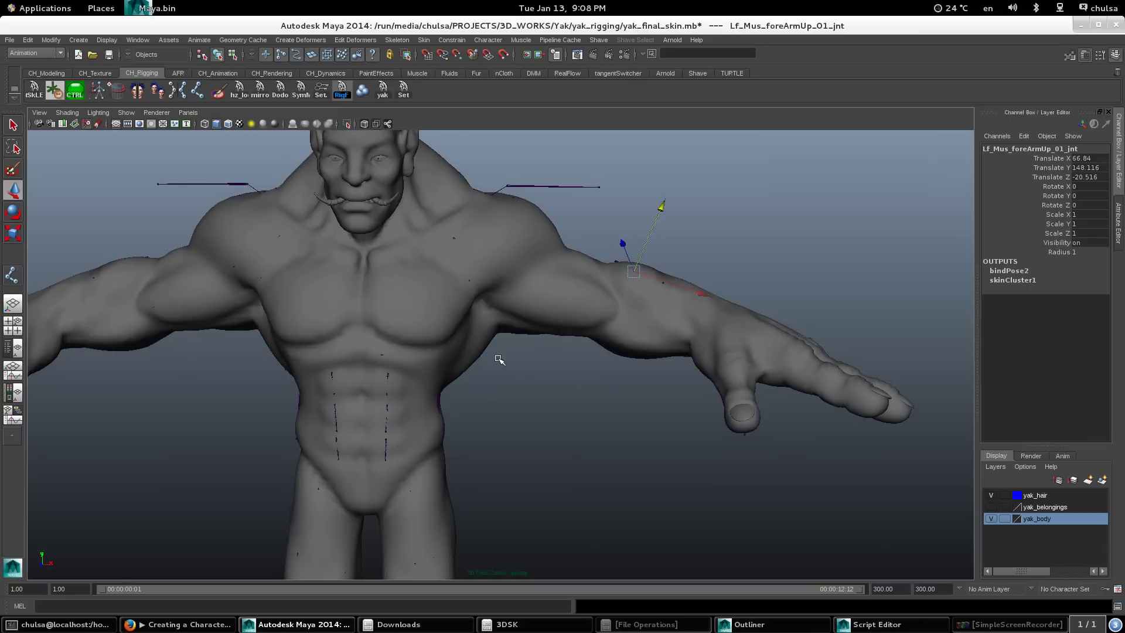
pyautogui.keyDown('alt'); pyautogui.moveTo(523, 333); pyautogui.dragTo(416, 285); pyautogui.keyUp('alt')
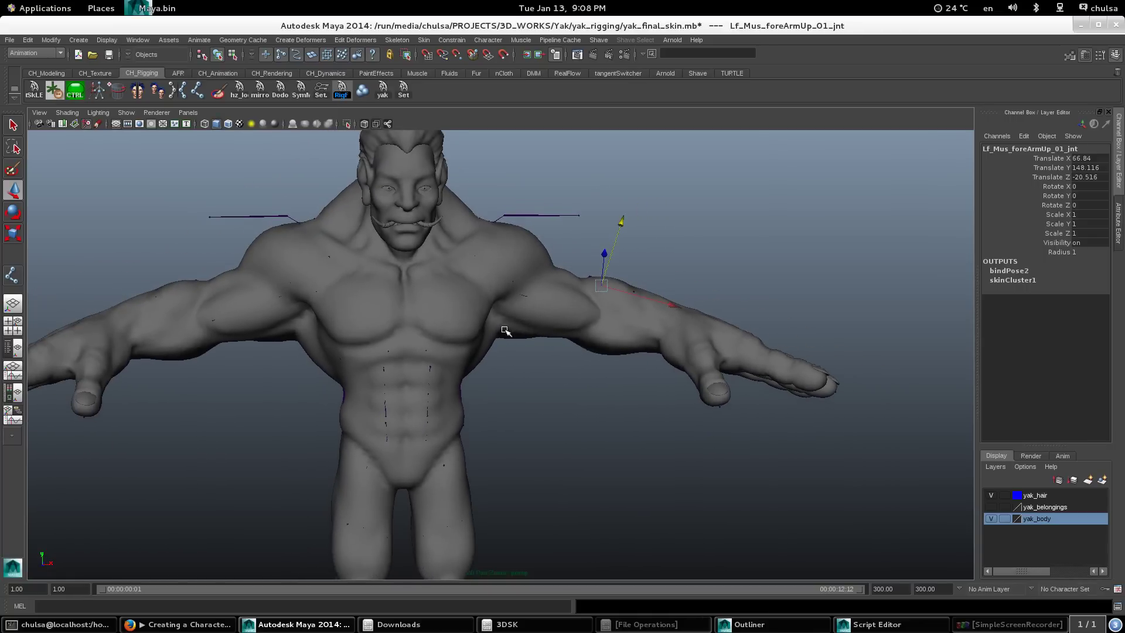
# Step: Test the forearm skin by moving the left forearm muscle joint in and out, ending at Translate 66.882, 148.216, -20.565
pyautogui.keyDown('alt'); pyautogui.moveTo(500, 341); pyautogui.dragTo(492, 208, button='middle'); pyautogui.keyUp('alt')
pyautogui.keyDown('alt'); pyautogui.moveTo(527, 310); pyautogui.dragTo(489, 328); pyautogui.keyUp('alt')
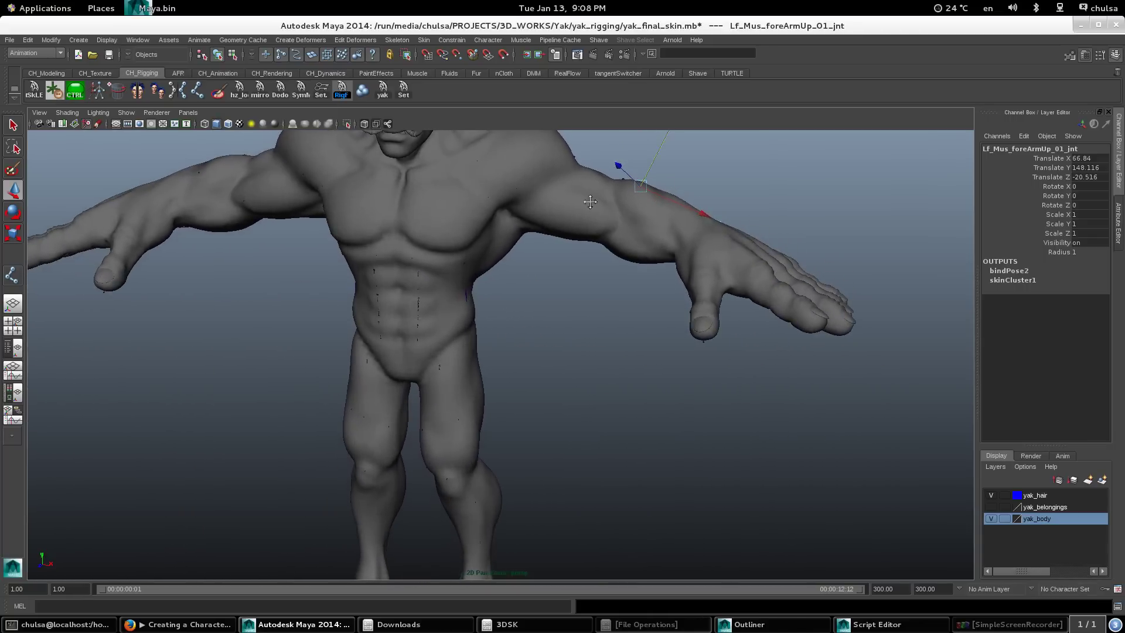
pyautogui.keyDown('alt'); pyautogui.moveTo(610, 176); pyautogui.dragTo(509, 263, button='middle'); pyautogui.keyUp('alt')
pyautogui.keyDown('alt'); pyautogui.moveTo(516, 255); pyautogui.dragTo(571, 253, button='right'); pyautogui.keyUp('alt')
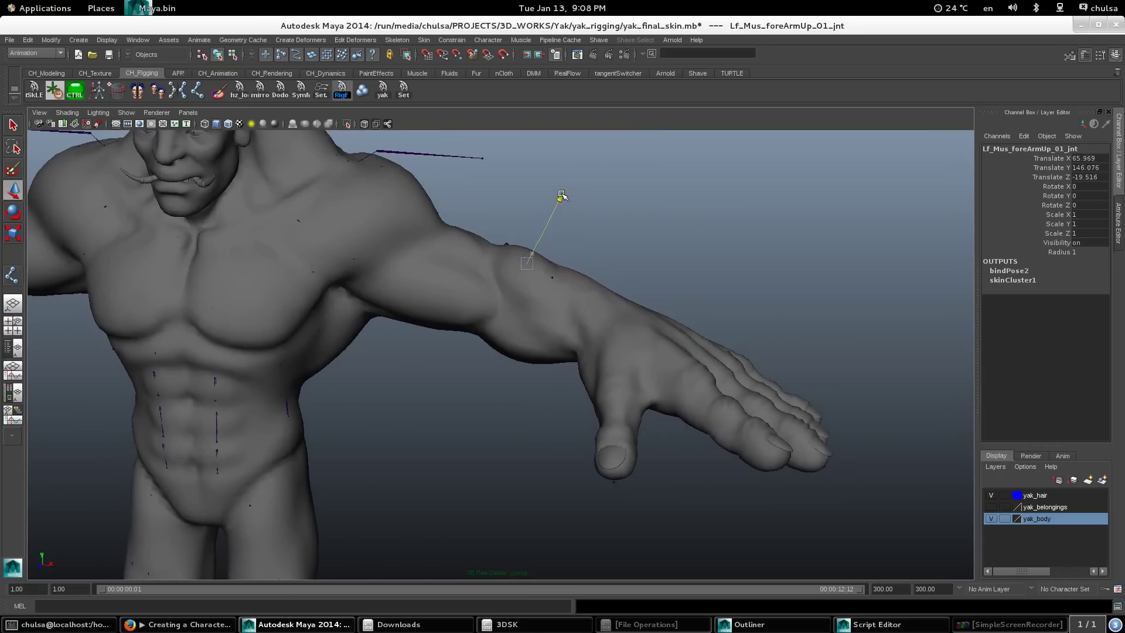
pyautogui.keyDown('alt'); pyautogui.moveTo(499, 215); pyautogui.dragTo(428, 141, button='middle'); pyautogui.keyUp('alt')
pyautogui.keyDown('alt'); pyautogui.moveTo(469, 272); pyautogui.dragTo(328, 164, button='right'); pyautogui.keyUp('alt')
pyautogui.keyDown('alt'); pyautogui.moveTo(328, 164); pyautogui.dragTo(417, 146, button='middle'); pyautogui.keyUp('alt')
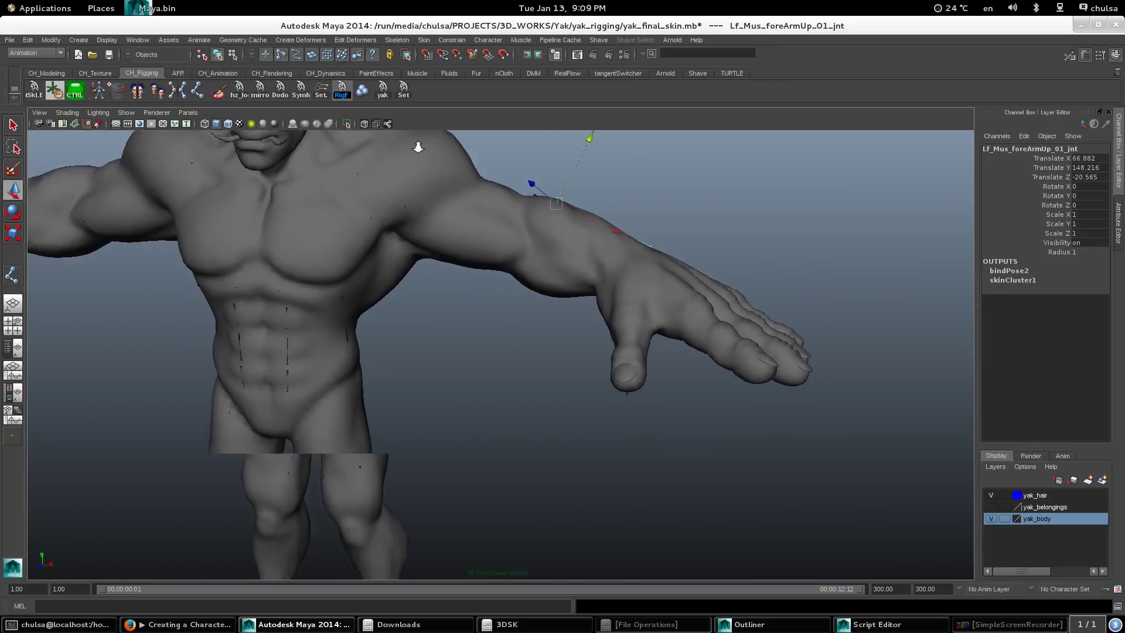
pyautogui.keyDown('alt'); pyautogui.moveTo(417, 146); pyautogui.dragTo(352, 141, button='right'); pyautogui.keyUp('alt')
pyautogui.keyDown('alt'); pyautogui.moveTo(410, 261); pyautogui.dragTo(474, 271); pyautogui.keyUp('alt')
# Step: Select both upper-arm joints, Lf_arm_02_jnt and Rt_arm_02_jnt, showing the X-ray joints only while picking them
pyautogui.click(388, 123)
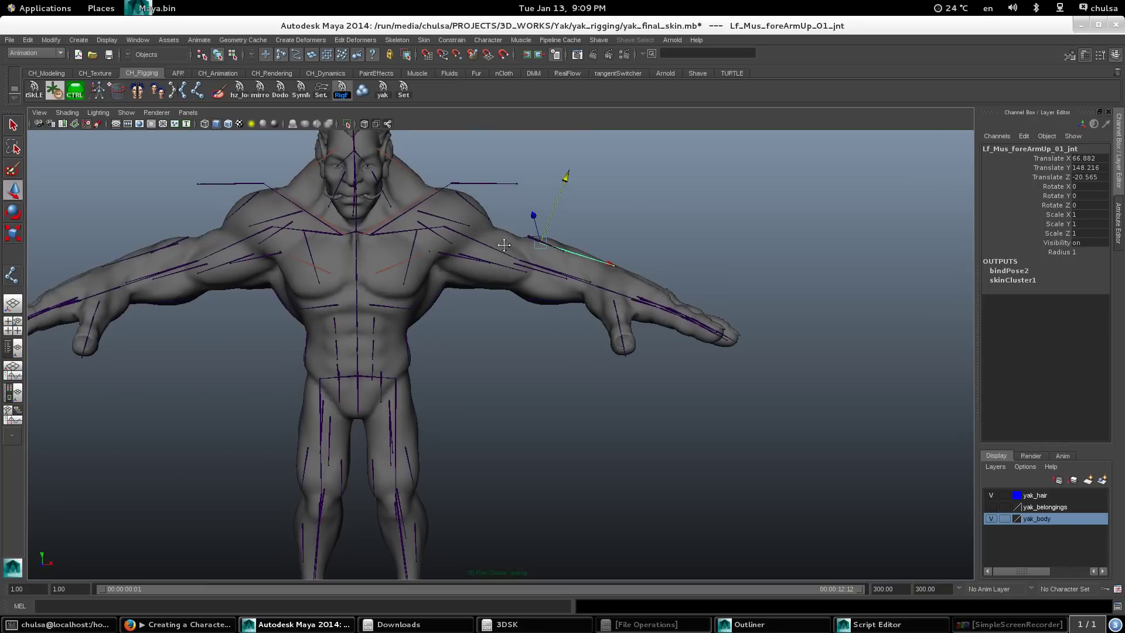
pyautogui.keyDown('alt'); pyautogui.moveTo(431, 252); pyautogui.dragTo(480, 271, button='right'); pyautogui.keyUp('alt')
pyautogui.click(470, 229)
pyautogui.keyDown('alt'); pyautogui.moveTo(375, 230); pyautogui.dragTo(445, 251, button='middle'); pyautogui.keyUp('alt')
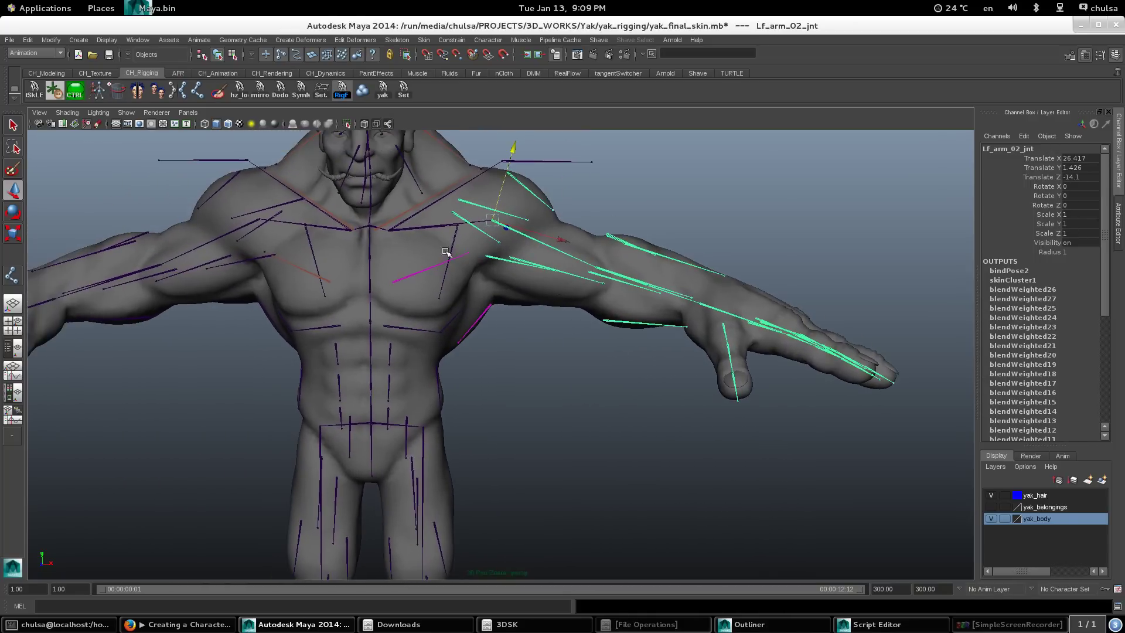
pyautogui.click(207, 246)
pyautogui.click(384, 126)
# Step: Test the shoulder deformation by rotating both upper-arm joints about Z, lowering the arms and raising them to 22.394
pyautogui.keyDown('alt'); pyautogui.moveTo(410, 210); pyautogui.dragTo(417, 290, button='right'); pyautogui.keyUp('alt')
pyautogui.press('e')
pyautogui.moveTo(421, 304); pyautogui.dragTo(439, 254)
pyautogui.keyDown('alt'); pyautogui.moveTo(439, 253); pyautogui.dragTo(479, 326, button='right'); pyautogui.keyUp('alt')
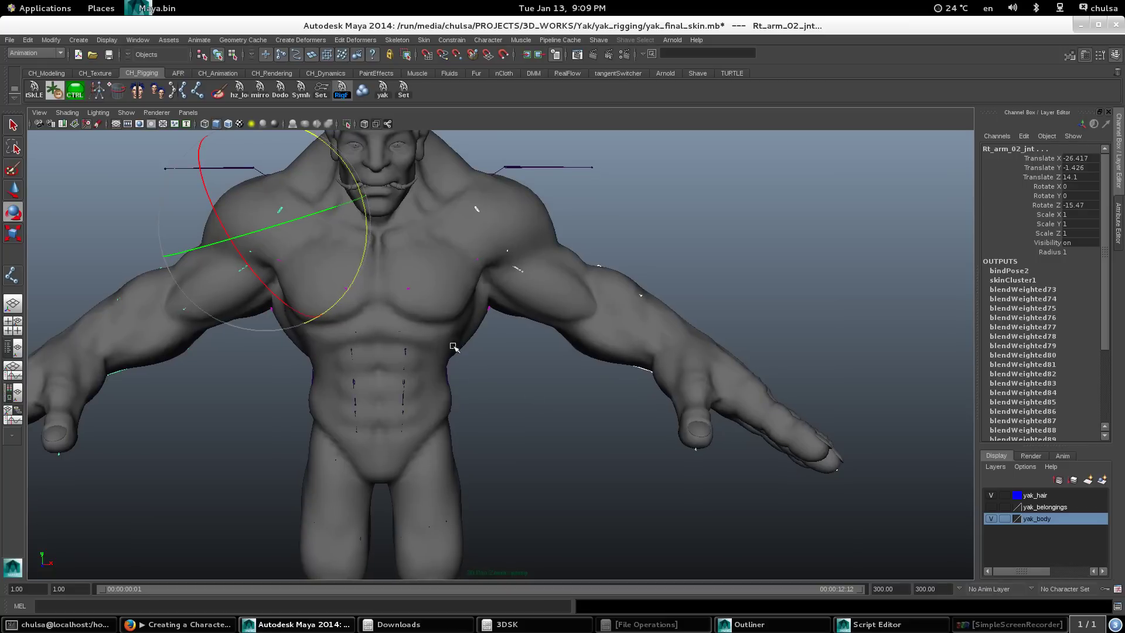
pyautogui.moveTo(456, 360); pyautogui.dragTo(447, 307, button='middle')
pyautogui.moveTo(501, 343); pyautogui.dragTo(504, 236, button='middle')
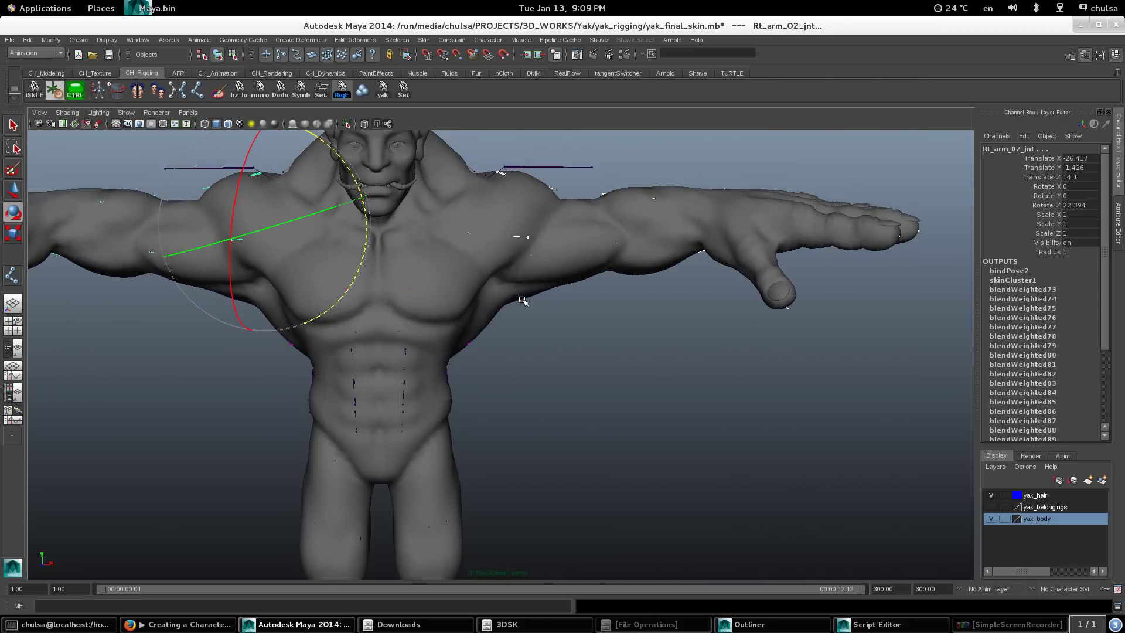
pyautogui.moveTo(523, 301)
pyautogui.mouseDown(button='middle')
pyautogui.moveTo(503, 311)
pyautogui.moveTo(521, 273)
pyautogui.moveTo(512, 316)
pyautogui.mouseUp(button='middle')
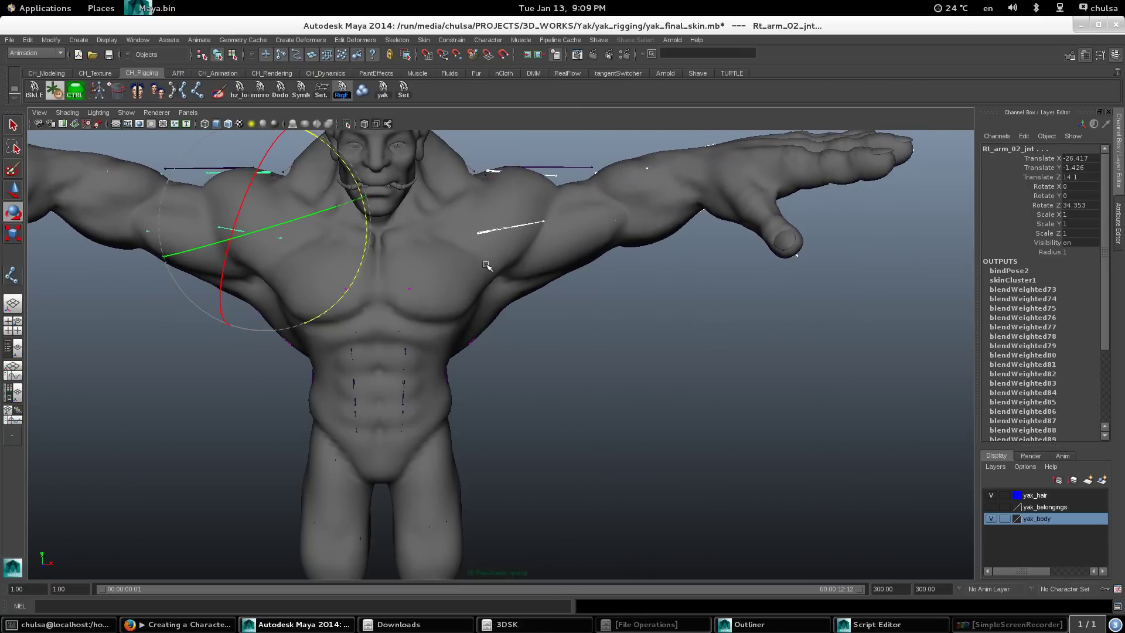
pyautogui.hotkey('ctrl', 'z')
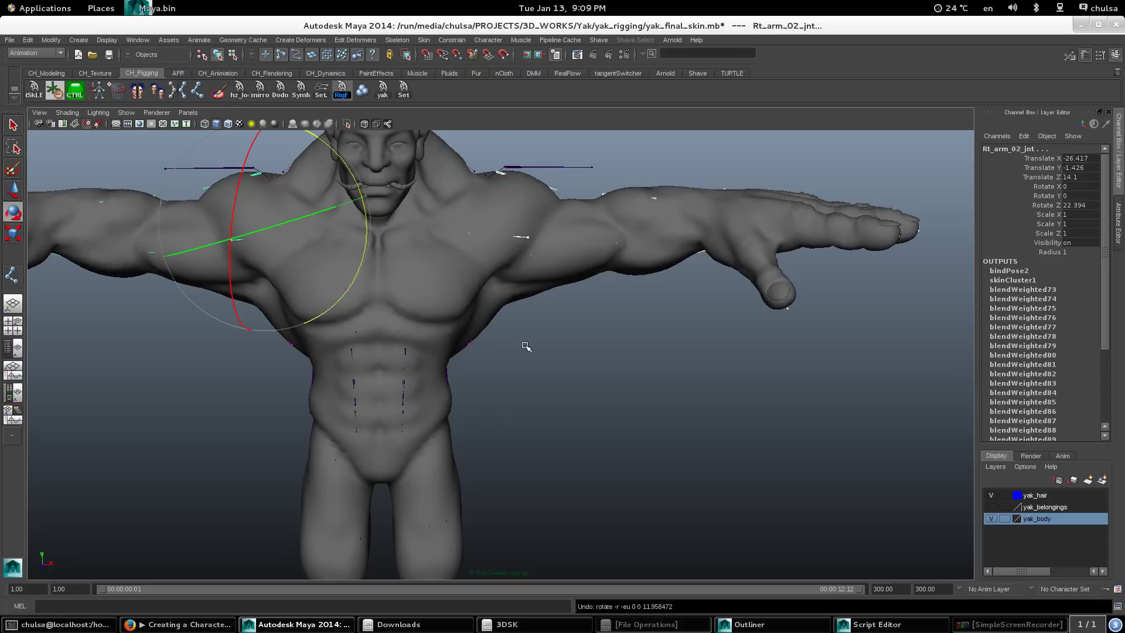
# Step: Select the parent clavicle joints on both sides and rotate them about Z to 13.515
pyautogui.press('Up')
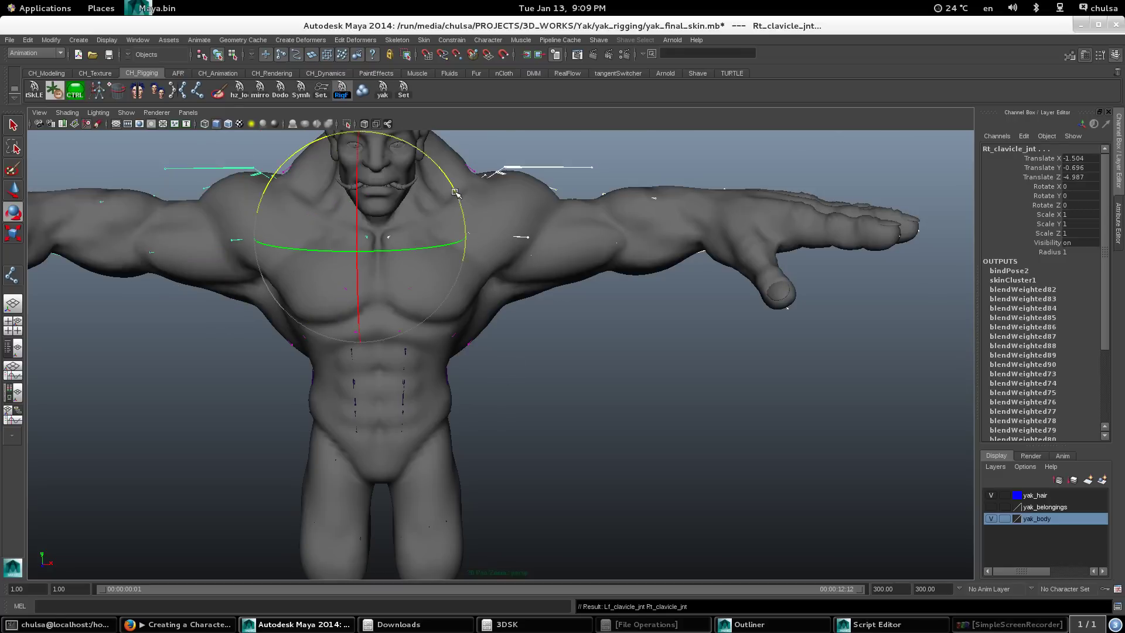
pyautogui.moveTo(456, 193); pyautogui.dragTo(467, 217, button='middle')
pyautogui.keyDown('alt'); pyautogui.moveTo(467, 216); pyautogui.dragTo(293, 304); pyautogui.keyUp('alt')
pyautogui.keyDown('alt'); pyautogui.moveTo(411, 328); pyautogui.dragTo(495, 335, button='right'); pyautogui.keyUp('alt')
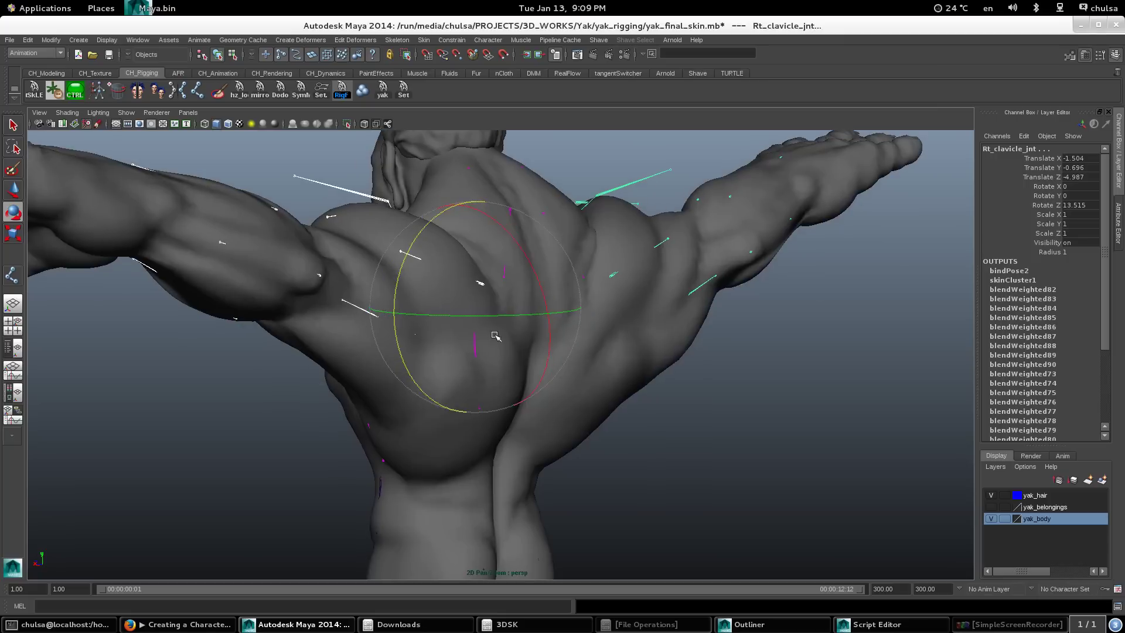
# Step: Try rotating both clavicle joints about Y, including to 13.87, to test the shoulder blade deformation on the back
pyautogui.moveTo(504, 315)
pyautogui.mouseDown()
pyautogui.moveTo(547, 313)
pyautogui.moveTo(490, 311)
pyautogui.mouseUp()
pyautogui.keyDown('alt'); pyautogui.moveTo(490, 312); pyautogui.dragTo(433, 301); pyautogui.keyUp('alt')
pyautogui.moveTo(601, 214)
pyautogui.mouseDown()
pyautogui.moveTo(636, 243)
pyautogui.moveTo(589, 203)
pyautogui.mouseUp()
pyautogui.hotkey('ctrl', 'z')
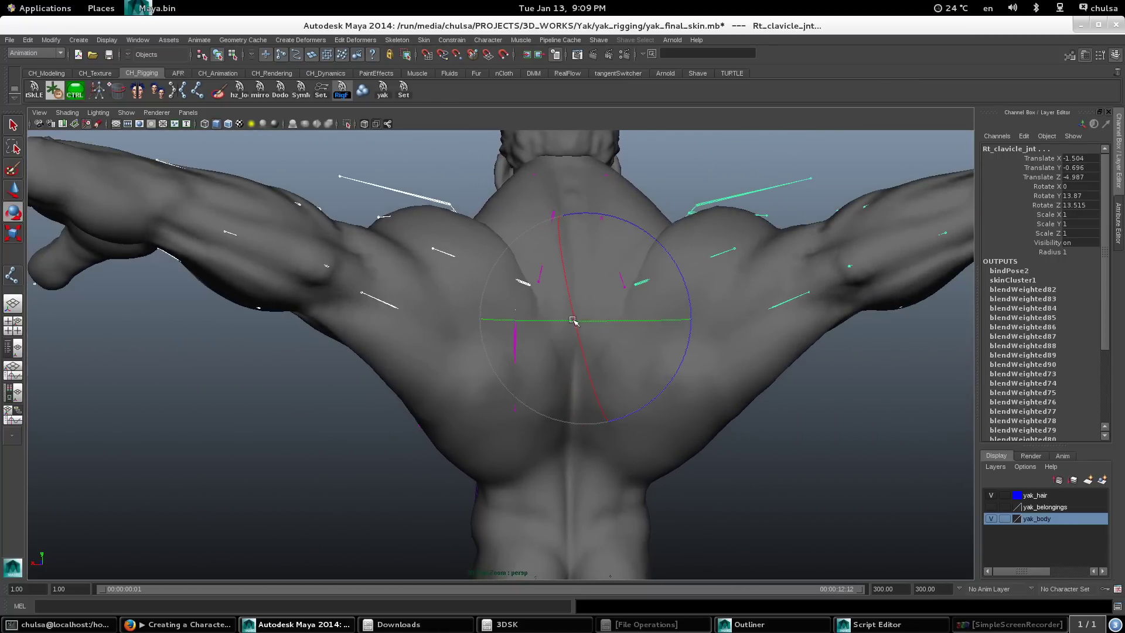
pyautogui.moveTo(591, 321); pyautogui.dragTo(621, 323)
pyautogui.keyDown('alt'); pyautogui.moveTo(423, 280); pyautogui.dragTo(726, 352); pyautogui.keyUp('alt')
# Step: Undo all the test rotations of the clavicle and upper-arm joints
pyautogui.hotkey('ctrl', 'z')
pyautogui.hotkey('ctrl', 'z')
pyautogui.hotkey('ctrl', 'z')
pyautogui.hotkey('ctrl', 'z')
pyautogui.hotkey('ctrl', 'z')
pyautogui.hotkey('ctrl', 'z')
pyautogui.hotkey('ctrl', 'z')
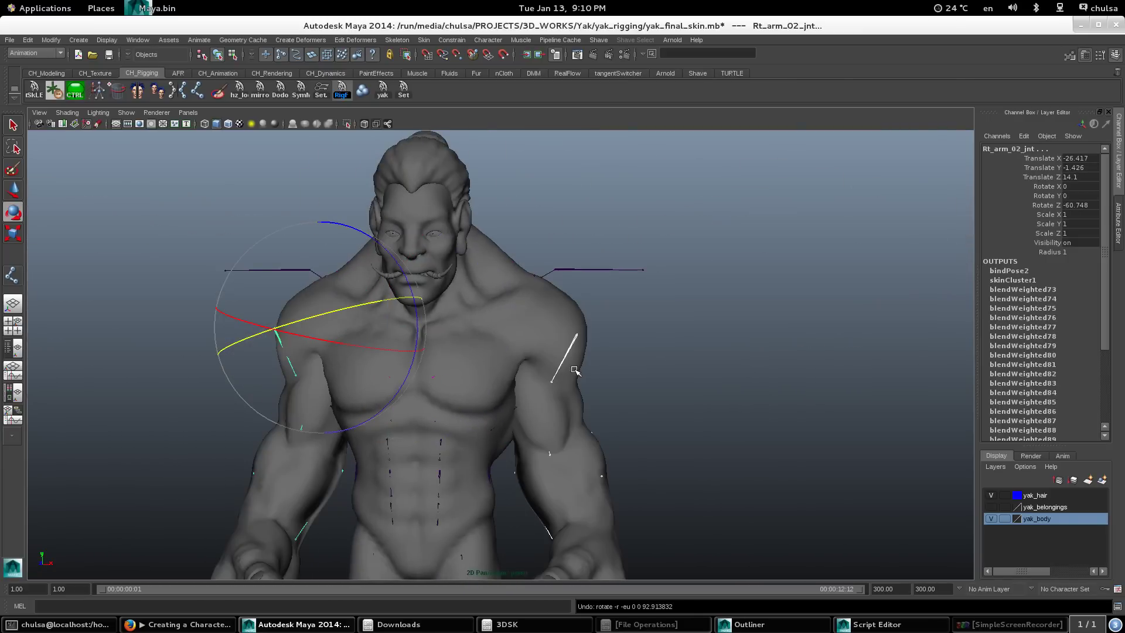
pyautogui.hotkey('ctrl', 'z')
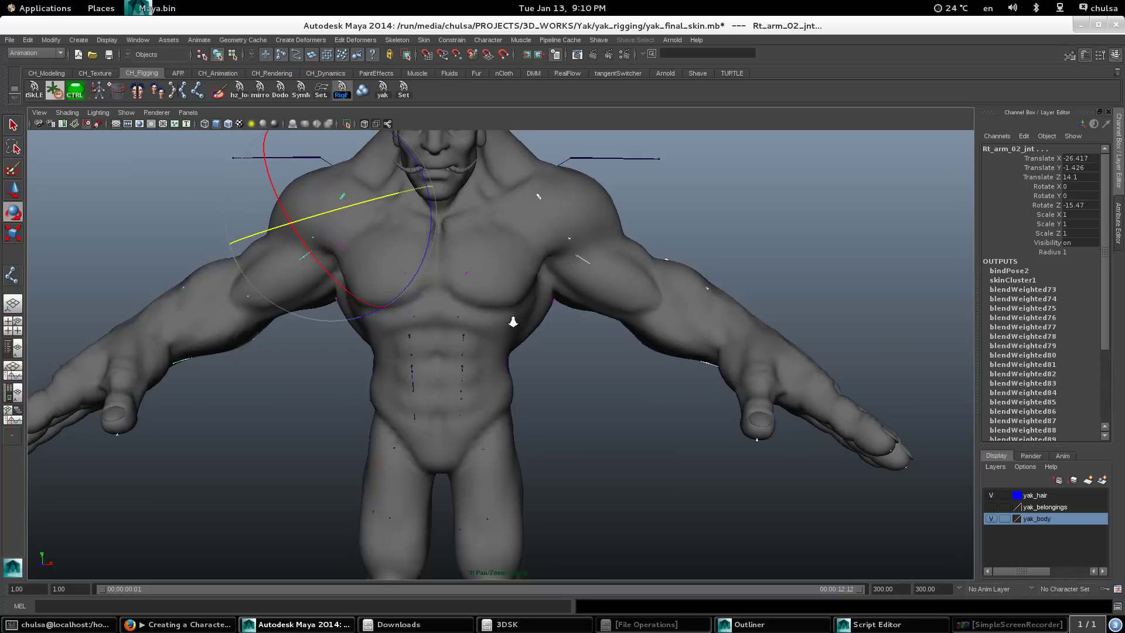
pyautogui.scroll(-5, 513, 322)
pyautogui.hotkey('ctrl', 'z')
pyautogui.keyDown('alt'); pyautogui.moveTo(559, 352); pyautogui.dragTo(564, 364); pyautogui.keyUp('alt')
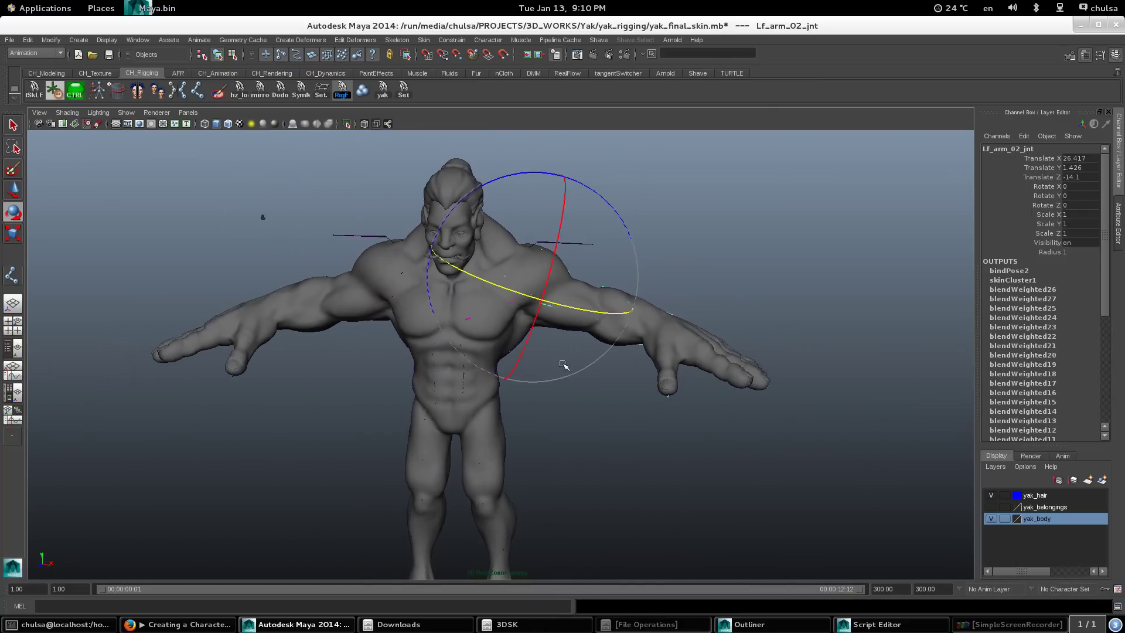
# Step: Display the character in wireframe and select the left elbow joint Lf_arm_03_jnt
pyautogui.press('q')
pyautogui.press('4')
pyautogui.keyDown('alt'); pyautogui.moveTo(610, 387); pyautogui.dragTo(451, 309, button='right'); pyautogui.keyUp('alt')
pyautogui.click(714, 429)
pyautogui.click(759, 385)
pyautogui.keyDown('alt'); pyautogui.moveTo(452, 309); pyautogui.dragTo(506, 311); pyautogui.keyUp('alt')
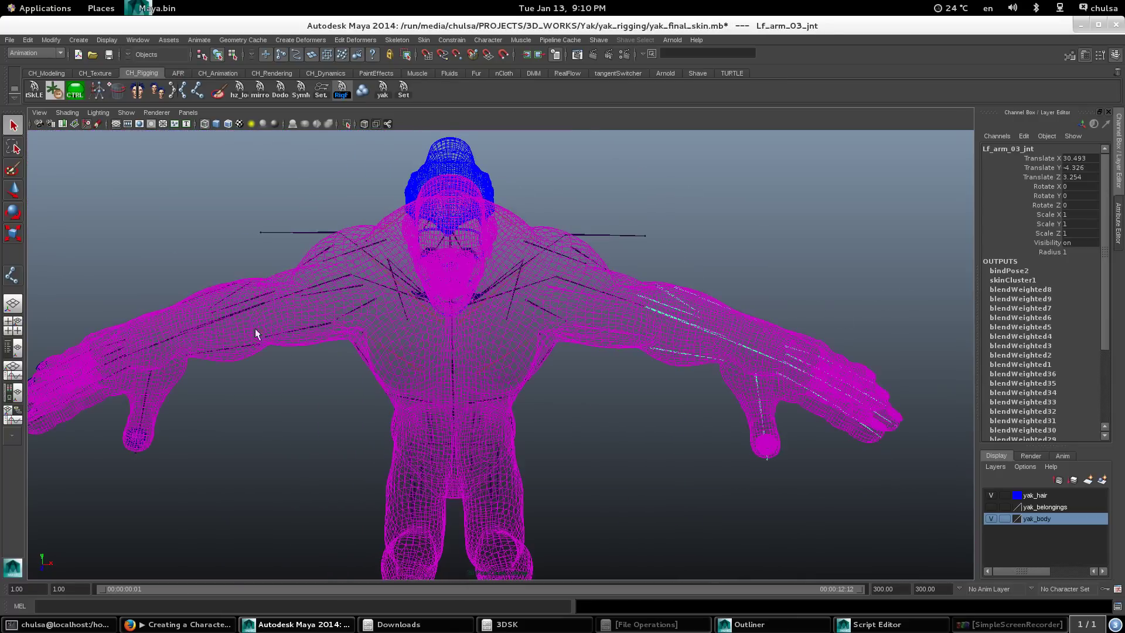
# Step: Add the right elbow joint Rt_arm_03_jnt to the selection and try rotating both elbows about Z to 72.764 in shaded view
pyautogui.keyDown('shift'); pyautogui.click(225, 314); pyautogui.keyUp('shift')
pyautogui.press('5')
pyautogui.press('e')
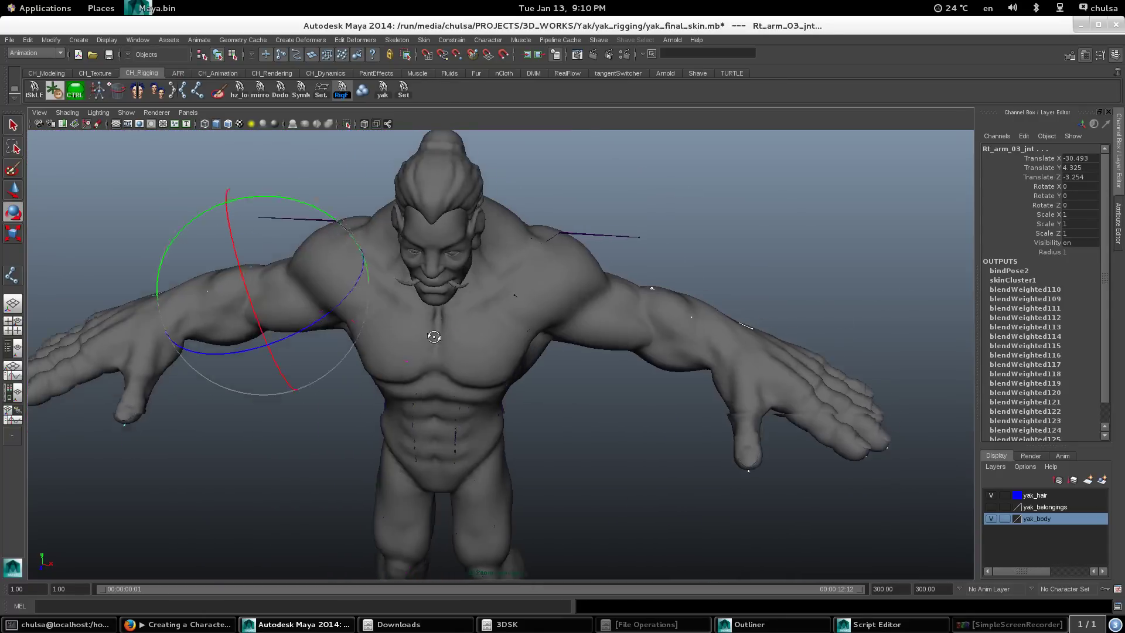
pyautogui.moveTo(451, 321)
pyautogui.keyDown('alt'); pyautogui.mouseDown()
pyautogui.moveTo(296, 336)
pyautogui.moveTo(326, 309)
pyautogui.moveTo(440, 286)
pyautogui.mouseUp(); pyautogui.keyUp('alt')
pyautogui.keyDown('alt'); pyautogui.moveTo(469, 351); pyautogui.dragTo(384, 434); pyautogui.keyUp('alt')
pyautogui.moveTo(432, 416); pyautogui.dragTo(380, 424, button='middle')
pyautogui.keyDown('alt'); pyautogui.moveTo(380, 424); pyautogui.dragTo(485, 449); pyautogui.keyUp('alt')
pyautogui.moveTo(484, 448); pyautogui.dragTo(486, 453, button='middle')
pyautogui.keyDown('alt'); pyautogui.moveTo(486, 454); pyautogui.dragTo(594, 478); pyautogui.keyUp('alt')
pyautogui.moveTo(636, 470); pyautogui.dragTo(641, 429, button='middle')
pyautogui.keyDown('alt'); pyautogui.moveTo(641, 429); pyautogui.dragTo(472, 477); pyautogui.keyUp('alt')
pyautogui.moveTo(472, 477); pyautogui.dragTo(491, 444, button='middle')
pyautogui.keyDown('alt'); pyautogui.moveTo(491, 444); pyautogui.dragTo(349, 427); pyautogui.keyUp('alt')
pyautogui.keyDown('alt'); pyautogui.moveTo(505, 414); pyautogui.dragTo(598, 435); pyautogui.keyUp('alt')
pyautogui.moveTo(608, 450); pyautogui.dragTo(660, 452, button='middle')
pyautogui.keyDown('alt'); pyautogui.moveTo(661, 452); pyautogui.dragTo(384, 372); pyautogui.keyUp('alt')
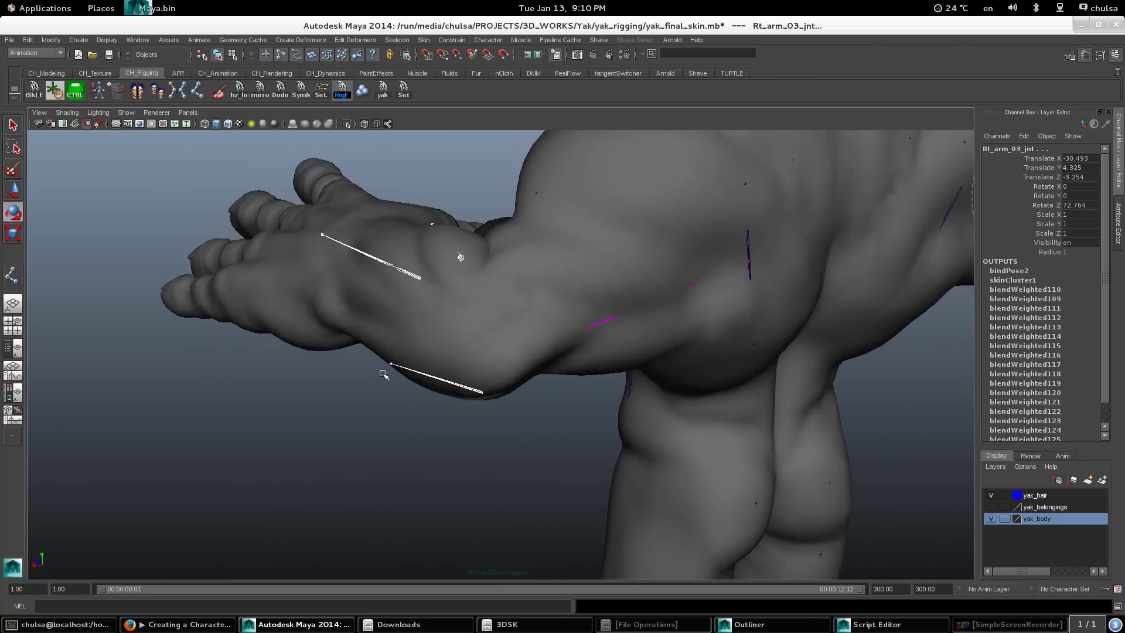
# Step: Try bending both elbow joints about Z to 89.343 and to 35.706 to test the forearm muscle deformation
pyautogui.moveTo(384, 371); pyautogui.dragTo(389, 311, button='middle')
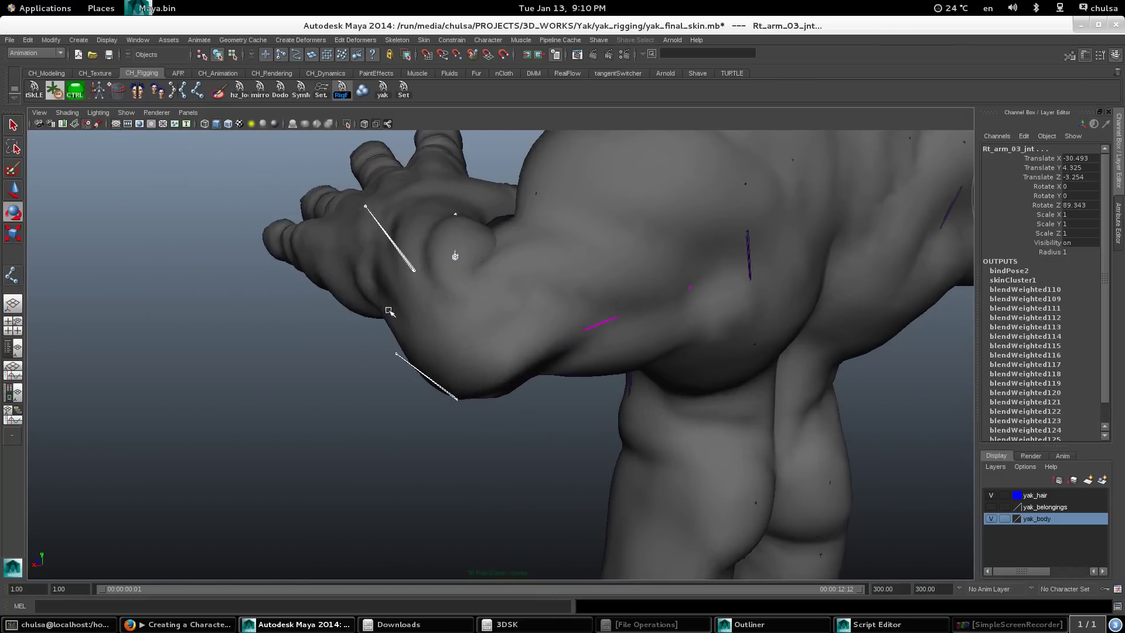
pyautogui.keyDown('alt'); pyautogui.moveTo(389, 311); pyautogui.dragTo(442, 490); pyautogui.keyUp('alt')
pyautogui.moveTo(441, 489); pyautogui.dragTo(383, 459, button='middle')
pyautogui.keyDown('alt'); pyautogui.moveTo(383, 459); pyautogui.dragTo(359, 365); pyautogui.keyUp('alt')
pyautogui.moveTo(358, 364); pyautogui.dragTo(441, 377, button='middle')
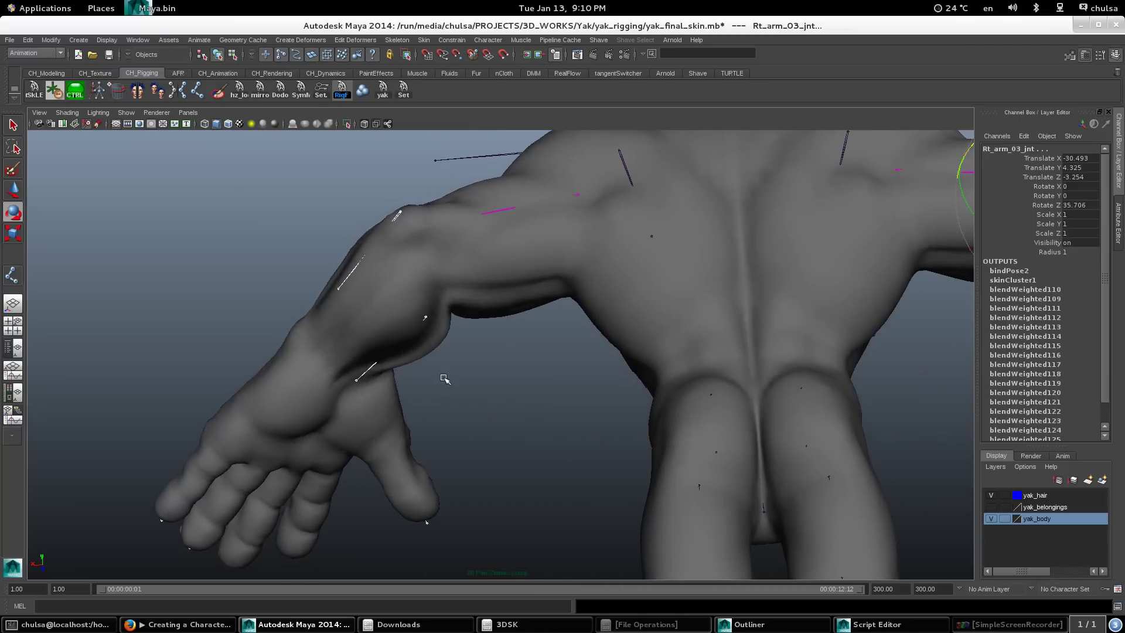
pyautogui.keyDown('alt'); pyautogui.moveTo(441, 377); pyautogui.dragTo(497, 425); pyautogui.keyUp('alt')
# Step: Undo all the test rotations of the two elbow joints
pyautogui.press('z')
pyautogui.press('z')
pyautogui.keyDown('alt'); pyautogui.moveTo(365, 332); pyautogui.dragTo(445, 405); pyautogui.keyUp('alt')
pyautogui.press('z')
pyautogui.press('z')
pyautogui.press('z')
pyautogui.press('z')
pyautogui.press('z')
pyautogui.press('z')
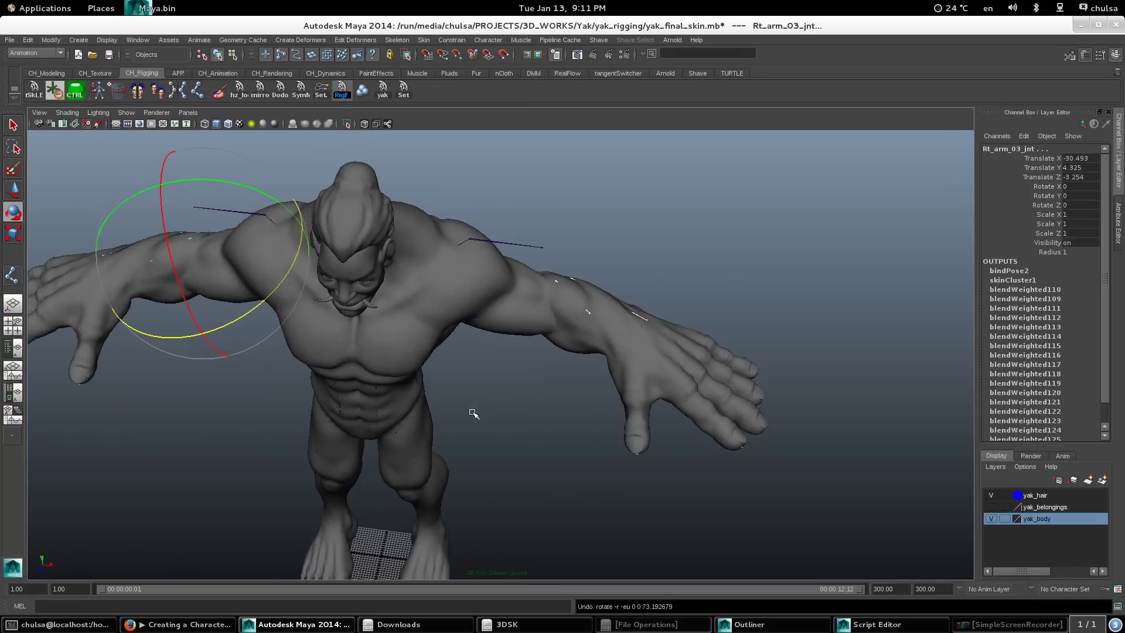
pyautogui.keyDown('alt'); pyautogui.moveTo(473, 414); pyautogui.dragTo(538, 327); pyautogui.keyUp('alt')
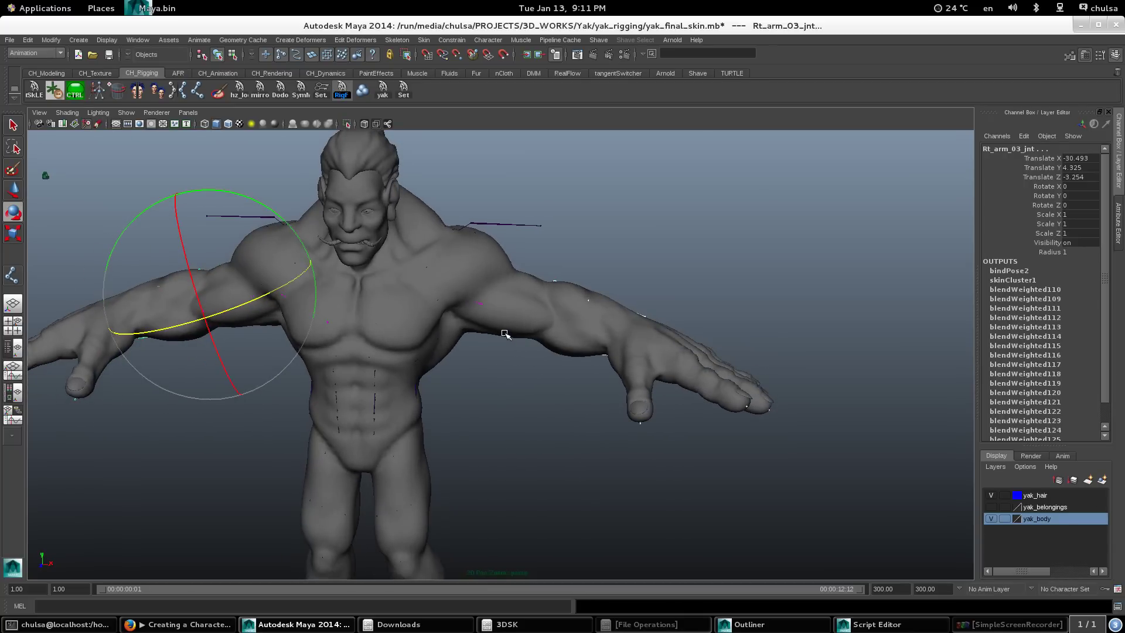
pyautogui.keyDown('alt'); pyautogui.moveTo(573, 390); pyautogui.dragTo(561, 406); pyautogui.keyUp('alt')
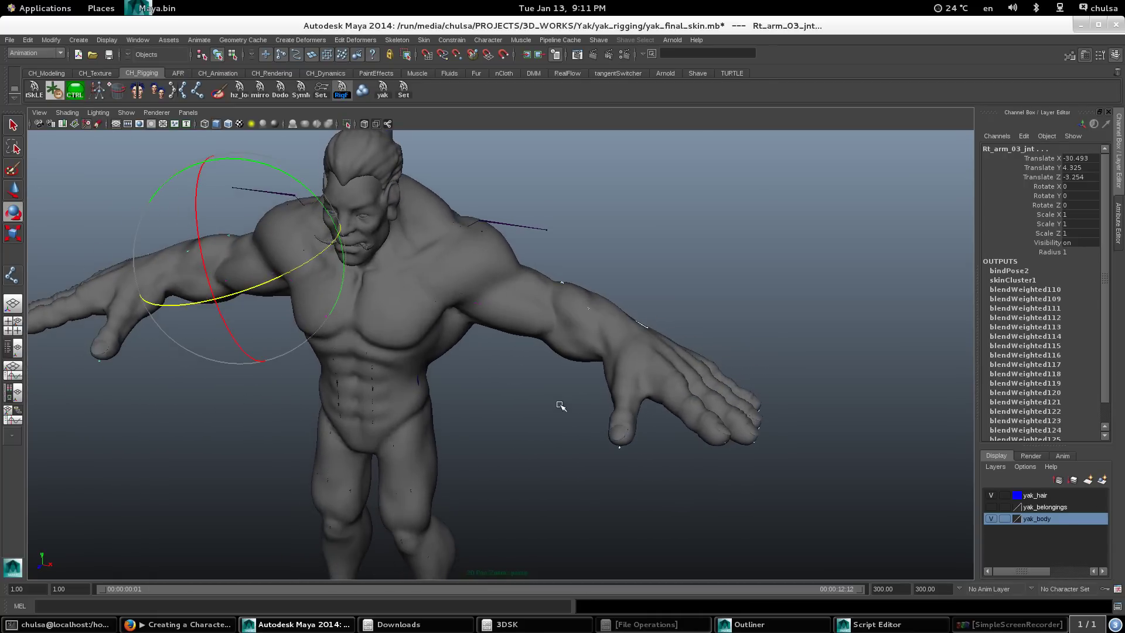
# Step: Display the character in wireframe and select the SDK groups above the left foreArmUp, foreArmBit and elbow muscle joints
pyautogui.press('4')
pyautogui.press('q')
pyautogui.keyDown('alt'); pyautogui.moveTo(586, 402); pyautogui.dragTo(803, 527, button='right'); pyautogui.keyUp('alt')
pyautogui.keyDown('alt'); pyautogui.moveTo(663, 404); pyautogui.dragTo(538, 394, button='middle'); pyautogui.keyUp('alt')
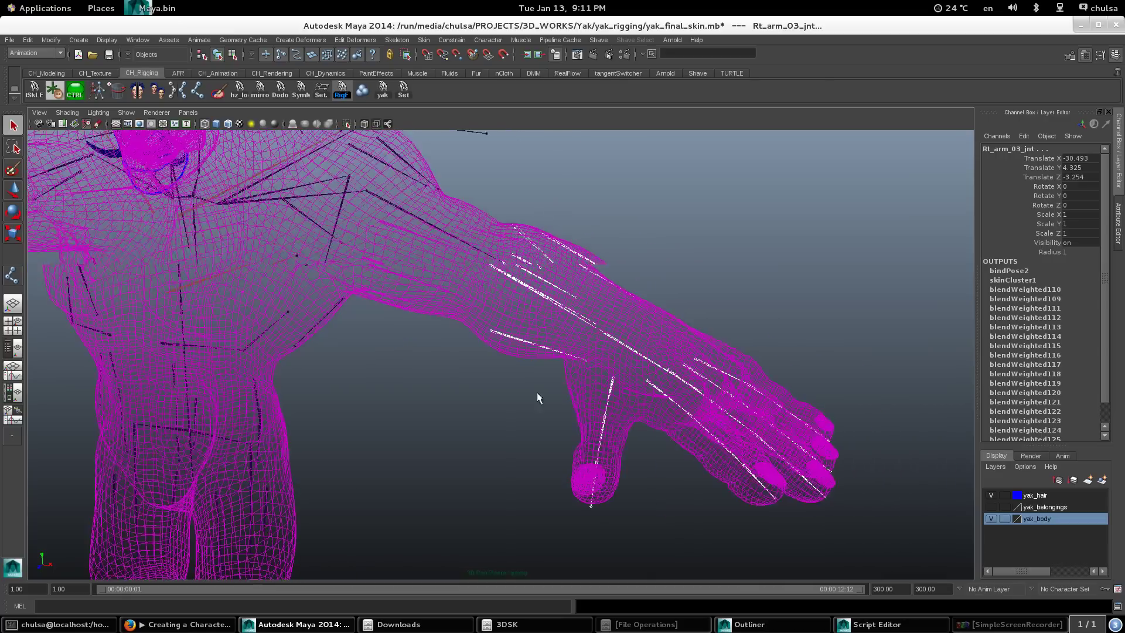
pyautogui.keyDown('alt'); pyautogui.moveTo(537, 394); pyautogui.dragTo(666, 432, button='right'); pyautogui.keyUp('alt')
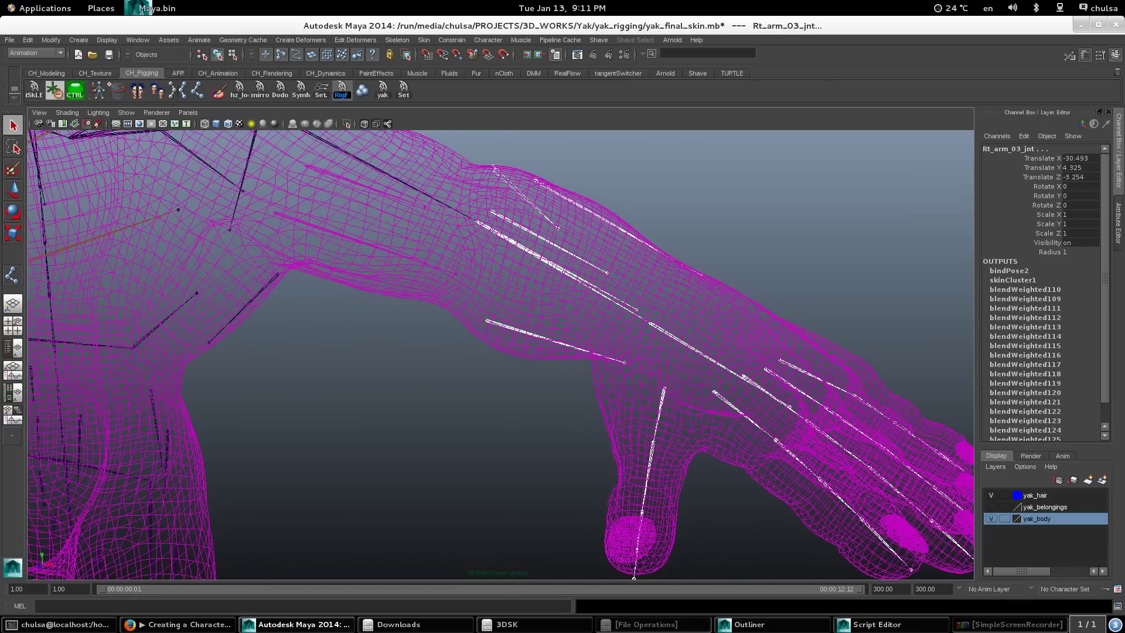
pyautogui.keyDown('alt'); pyautogui.moveTo(724, 370); pyautogui.dragTo(547, 349, button='right'); pyautogui.keyUp('alt')
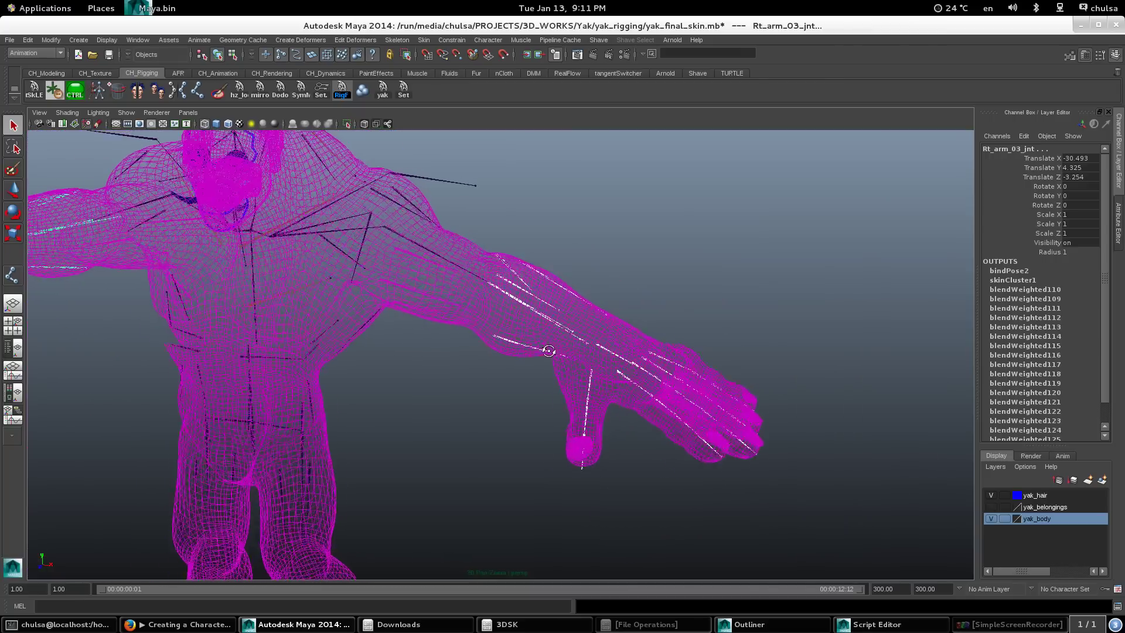
pyautogui.keyDown('alt'); pyautogui.moveTo(547, 349); pyautogui.dragTo(518, 345); pyautogui.keyUp('alt')
pyautogui.click(511, 236)
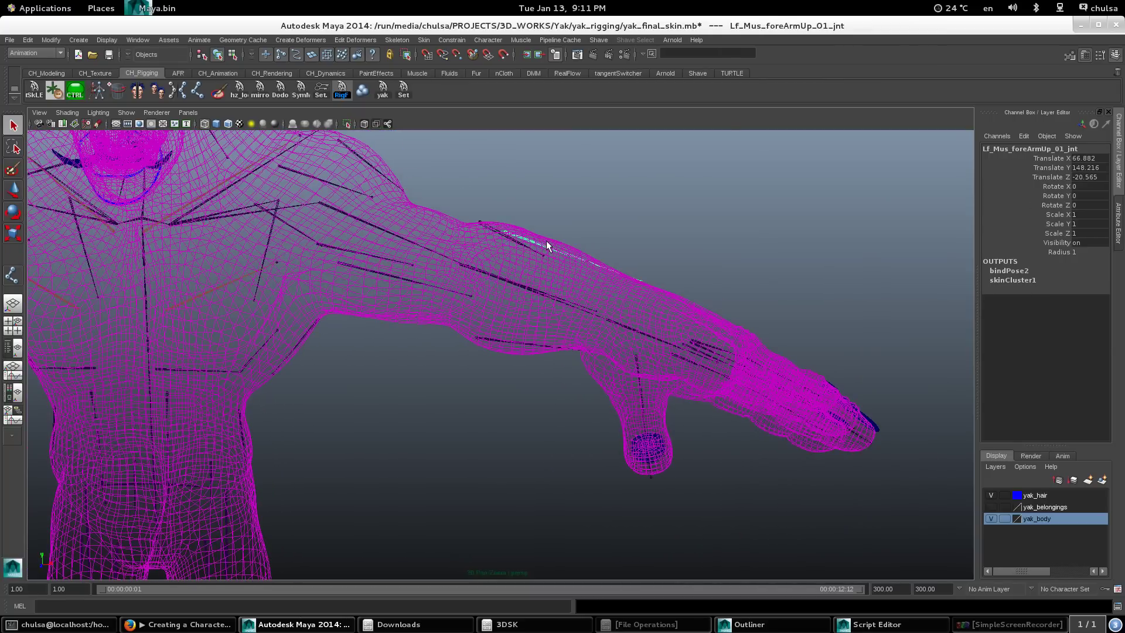
pyautogui.click(520, 255)
pyautogui.keyDown('alt'); pyautogui.moveTo(521, 246); pyautogui.dragTo(524, 251); pyautogui.keyUp('alt')
pyautogui.click(521, 252)
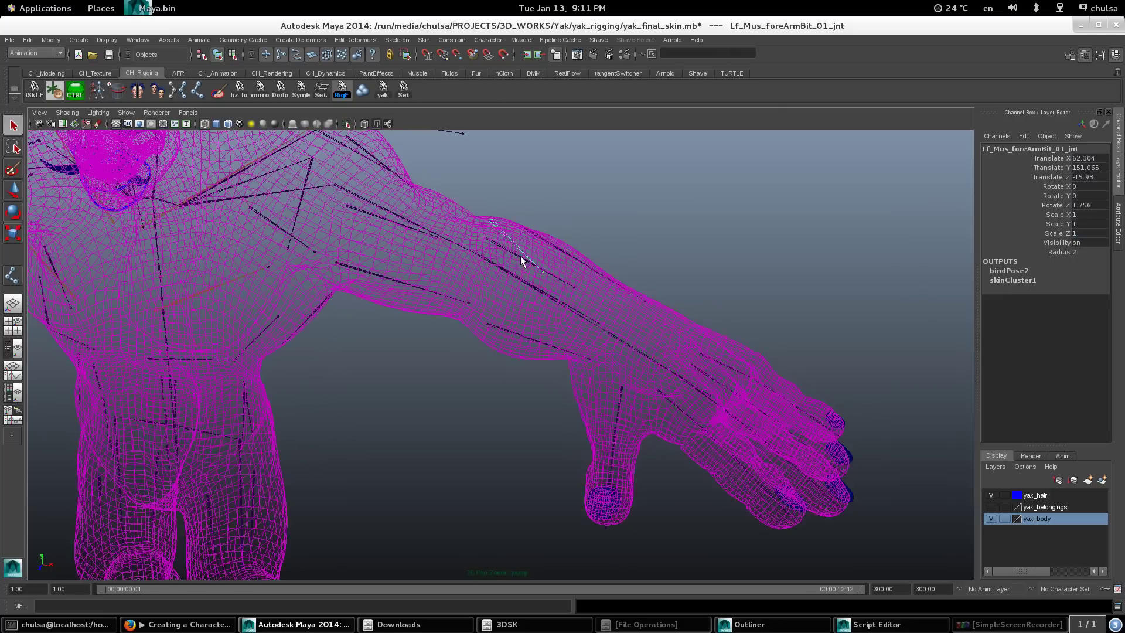
pyautogui.keyDown('shift'); pyautogui.click(563, 262); pyautogui.keyUp('shift')
pyautogui.keyDown('shift'); pyautogui.click(572, 256); pyautogui.keyUp('shift')
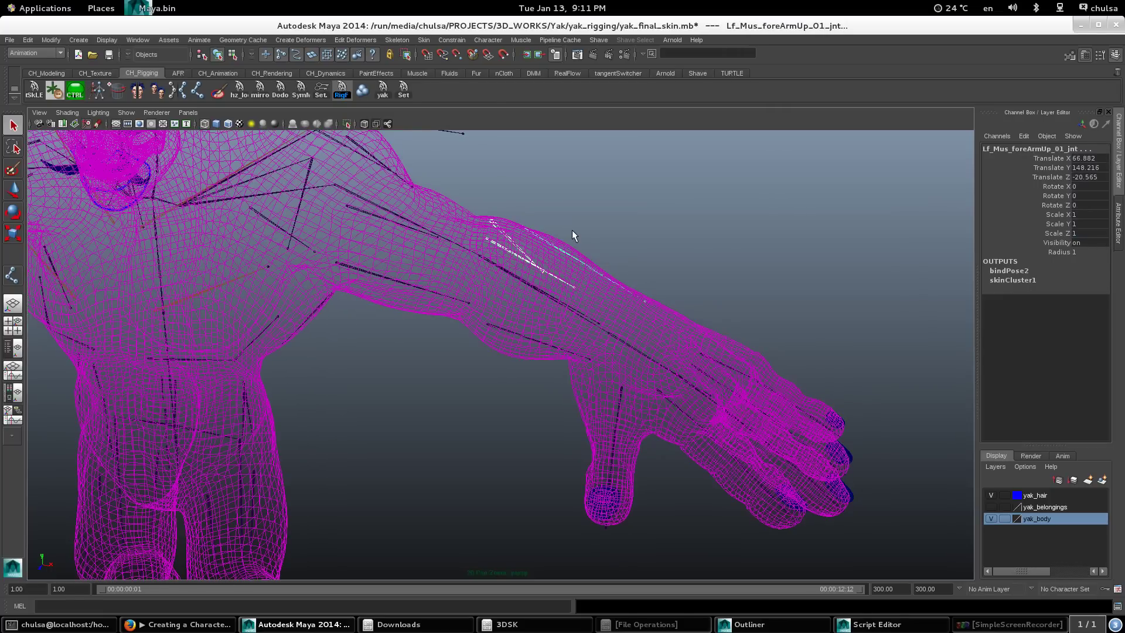
pyautogui.press('Up')
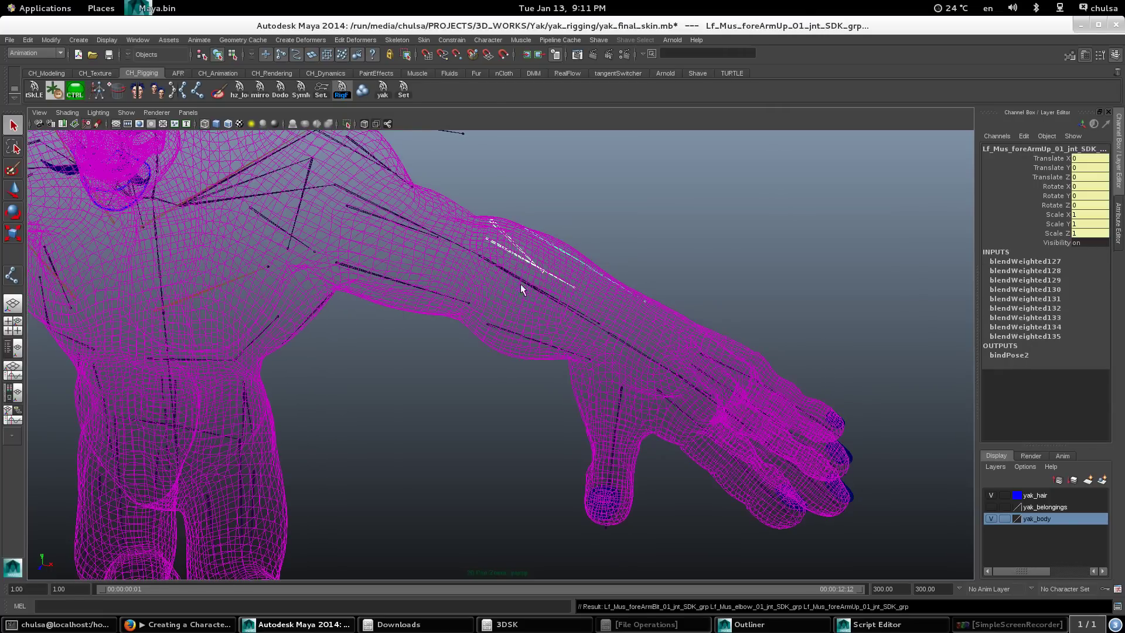
# Step: Open the left forearm muscle groups in the Graph Editor with curve infinity shown and select all their driven key curves
pyautogui.press('g')
pyautogui.press('a')
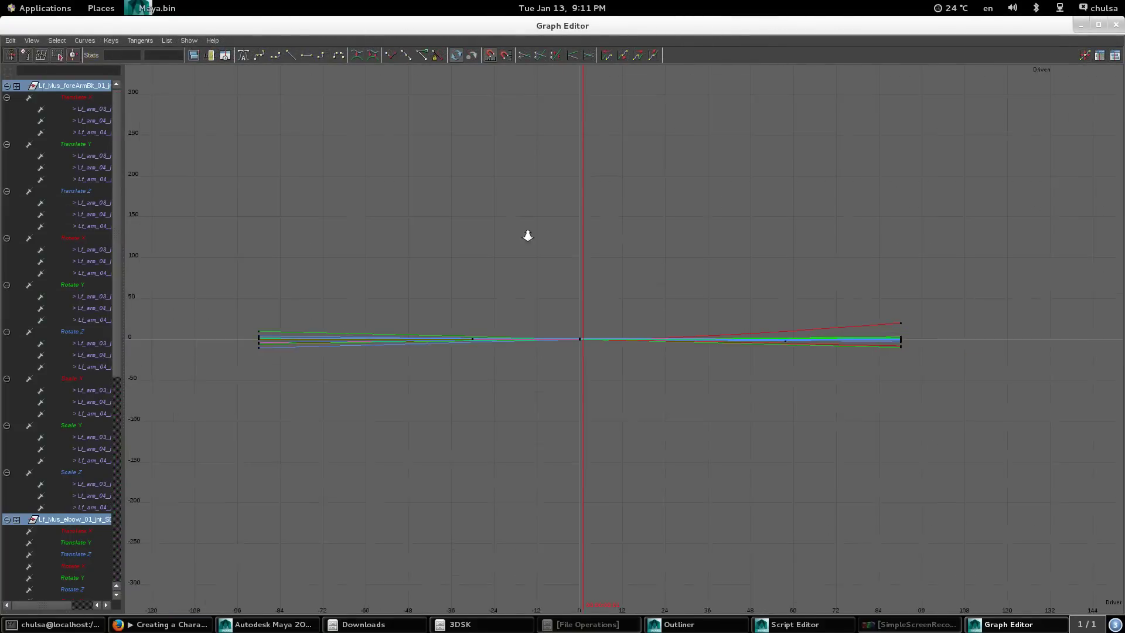
pyautogui.keyDown('alt'); pyautogui.moveTo(649, 266); pyautogui.dragTo(441, 253, button='right'); pyautogui.keyUp('alt')
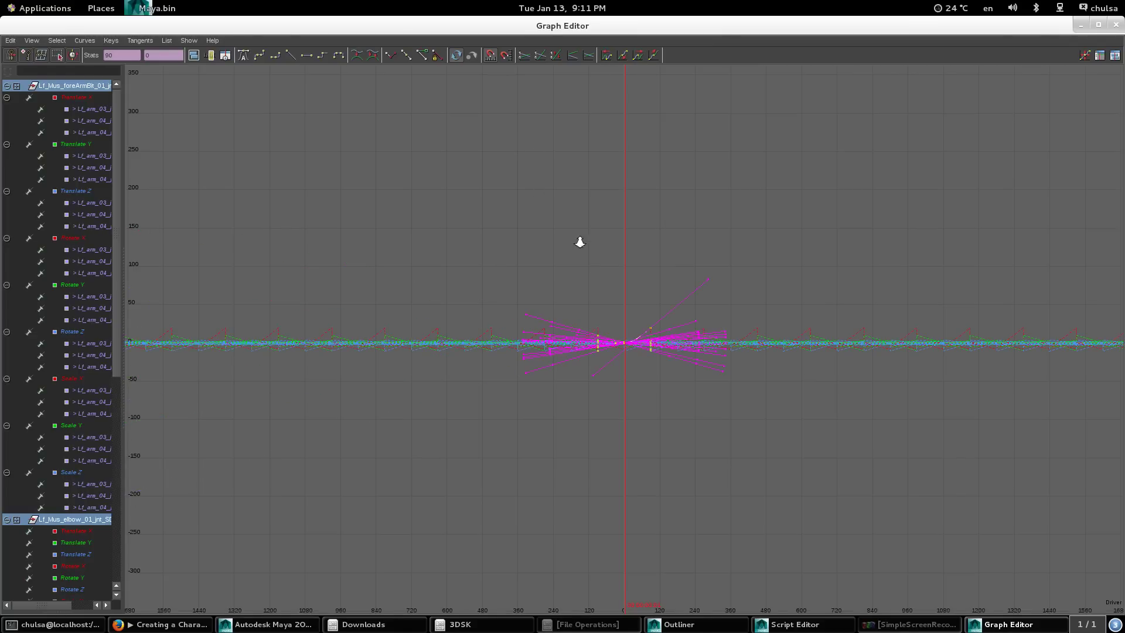
pyautogui.keyDown('alt'); pyautogui.moveTo(579, 242); pyautogui.dragTo(651, 242, button='right'); pyautogui.keyUp('alt')
pyautogui.moveTo(357, 219); pyautogui.dragTo(524, 332)
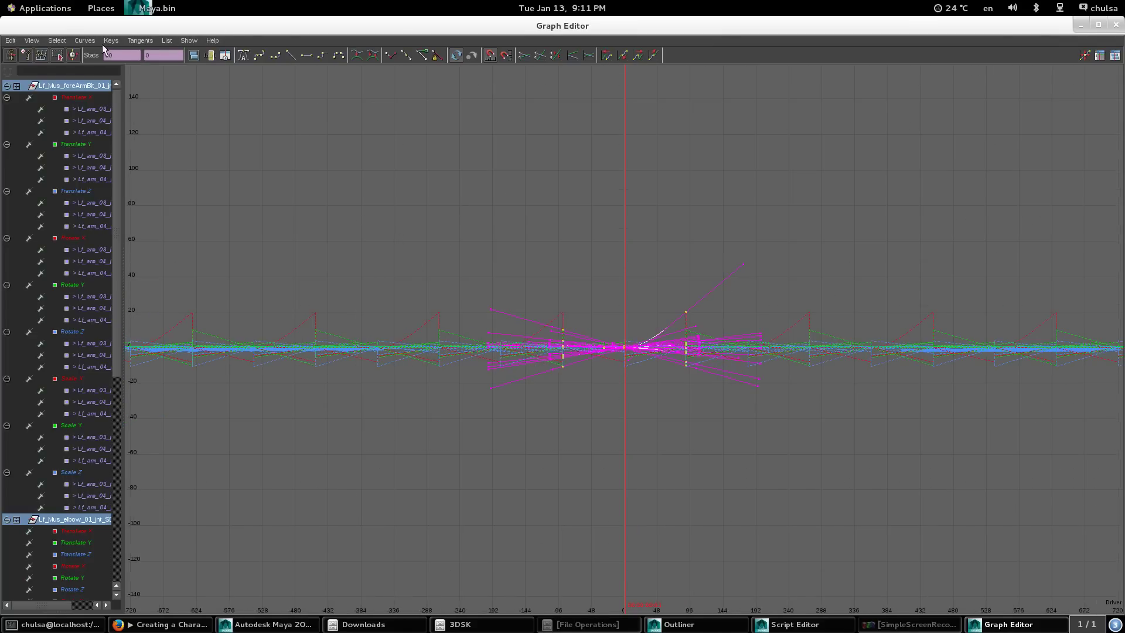
# Step: Set both the post infinity and pre infinity of the selected driven key curves to Linear
pyautogui.click(84, 40)
pyautogui.moveTo(127, 72)
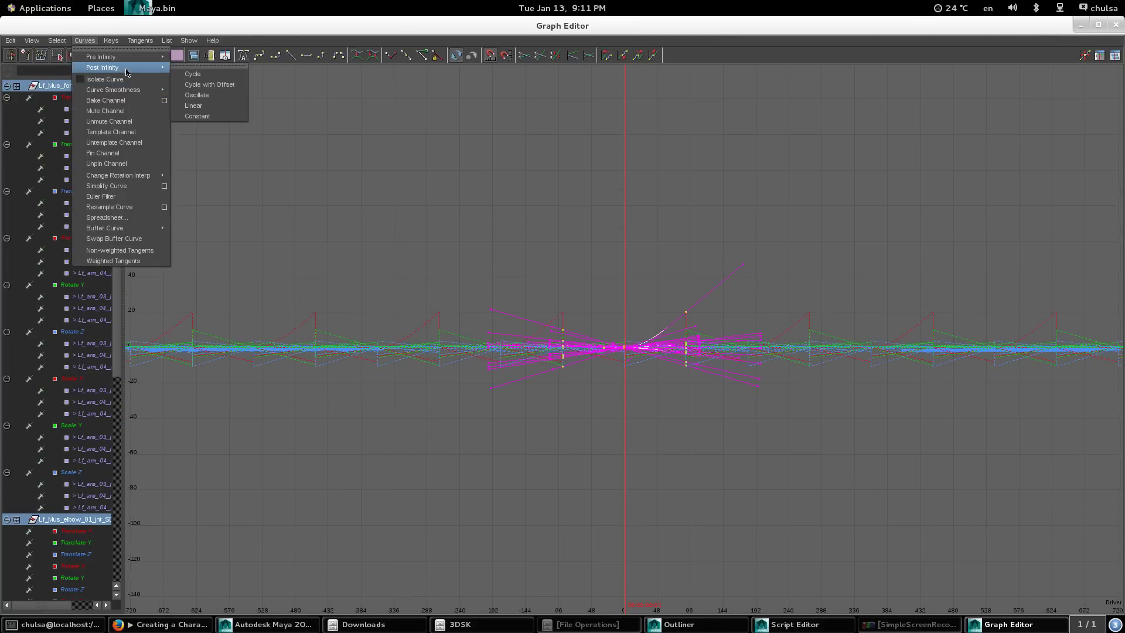
pyautogui.click(193, 106)
pyautogui.click(84, 40)
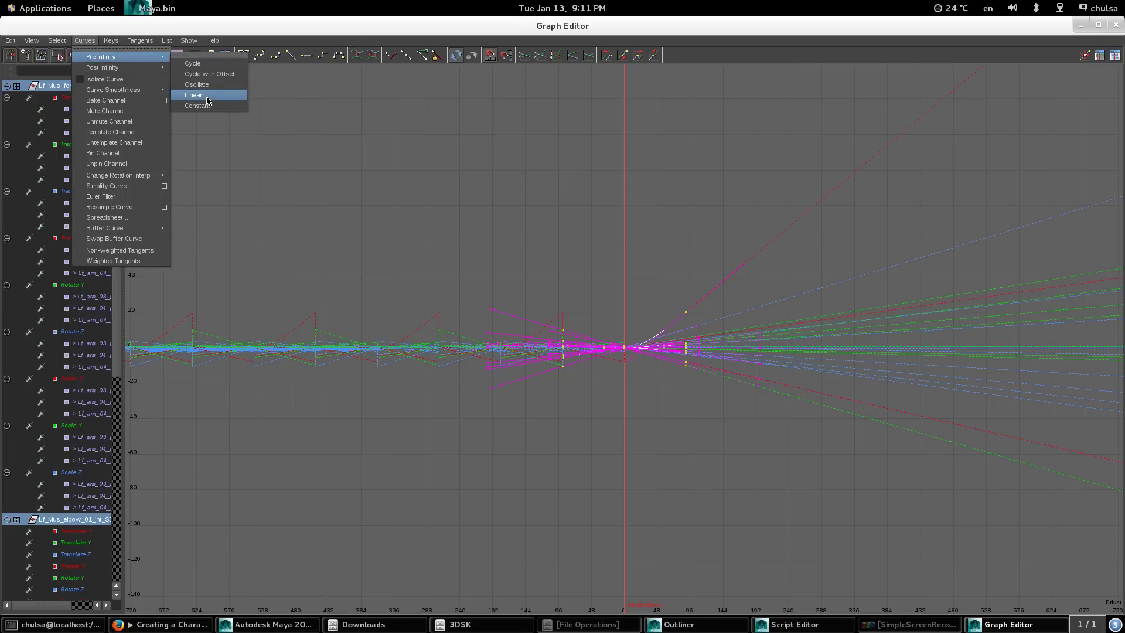
pyautogui.click(208, 97)
pyautogui.keyDown('alt'); pyautogui.moveTo(670, 213); pyautogui.dragTo(585, 176, button='right'); pyautogui.keyUp('alt')
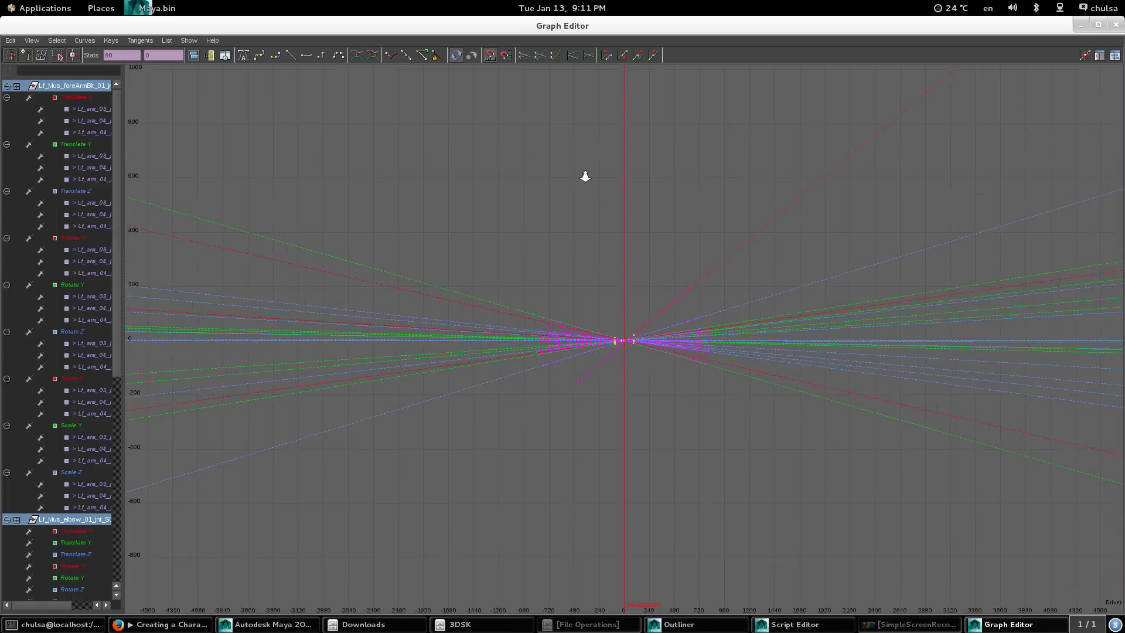
# Step: Shrink the Graph Editor to a floating window and select the left foreArmLow and bicep muscle joints
pyautogui.doubleClick(1044, 32)
pyautogui.moveTo(756, 123); pyautogui.dragTo(326, 167)
pyautogui.keyDown('alt'); pyautogui.moveTo(577, 268); pyautogui.dragTo(624, 336); pyautogui.keyUp('alt')
pyautogui.click(525, 325)
pyautogui.keyDown('shift'); pyautogui.click(530, 327); pyautogui.keyUp('shift')
pyautogui.keyDown('alt'); pyautogui.moveTo(542, 329); pyautogui.dragTo(639, 354, button='right'); pyautogui.keyUp('alt')
pyautogui.keyDown('shift'); pyautogui.click(515, 321); pyautogui.keyUp('shift')
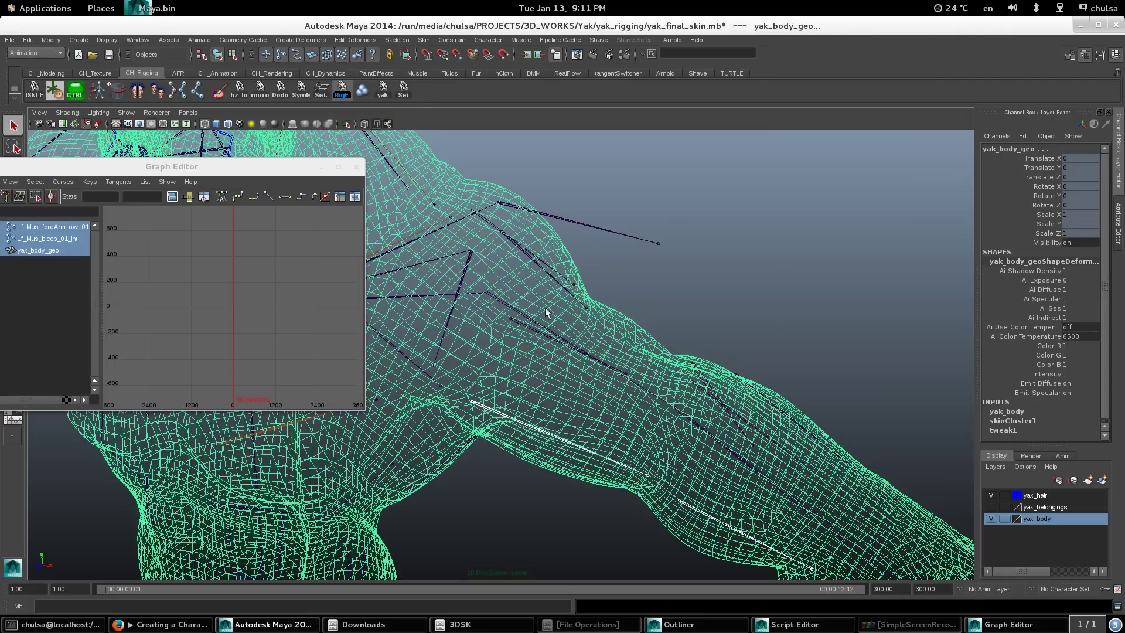
pyautogui.hotkey('ctrl', 'z')
# Step: Add the remaining left upper-arm and shoulder muscle joints to the selection and show their SDK groups' driven curves
pyautogui.keyDown('alt'); pyautogui.moveTo(509, 339); pyautogui.dragTo(512, 342); pyautogui.keyUp('alt')
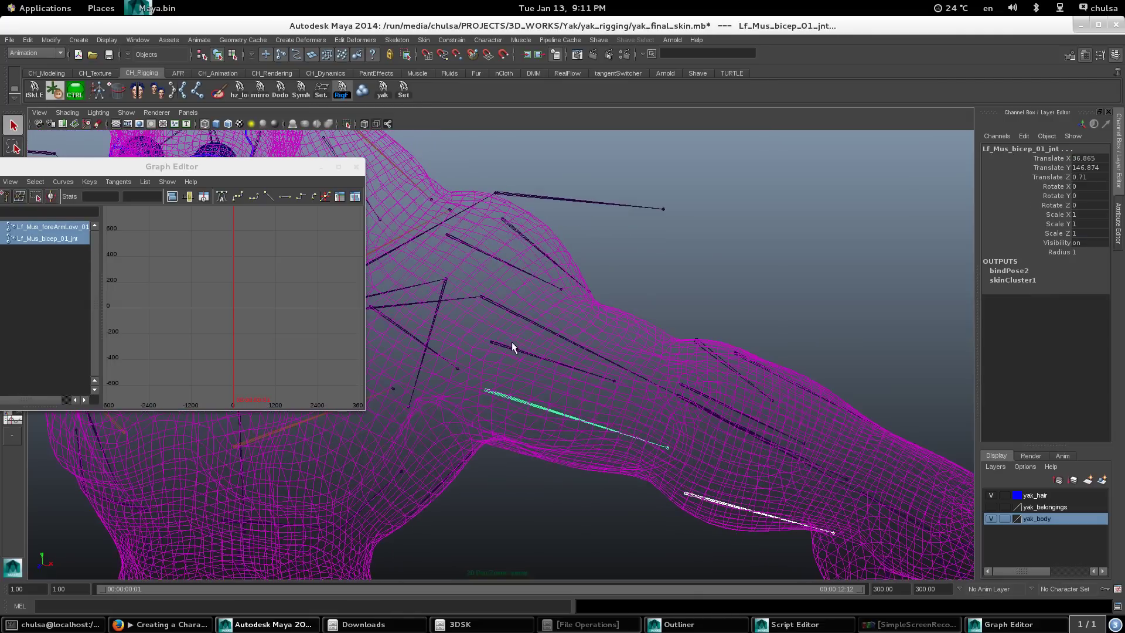
pyautogui.keyDown('shift'); pyautogui.click(526, 240); pyautogui.keyUp('shift')
pyautogui.keyDown('shift'); pyautogui.click(576, 199); pyautogui.keyUp('shift')
pyautogui.hotkey('ctrl', 'z')
pyautogui.keyDown('alt'); pyautogui.moveTo(487, 265); pyautogui.dragTo(626, 312); pyautogui.keyUp('alt')
pyautogui.keyDown('shift'); pyautogui.click(526, 301); pyautogui.keyUp('shift')
pyautogui.press('Up')
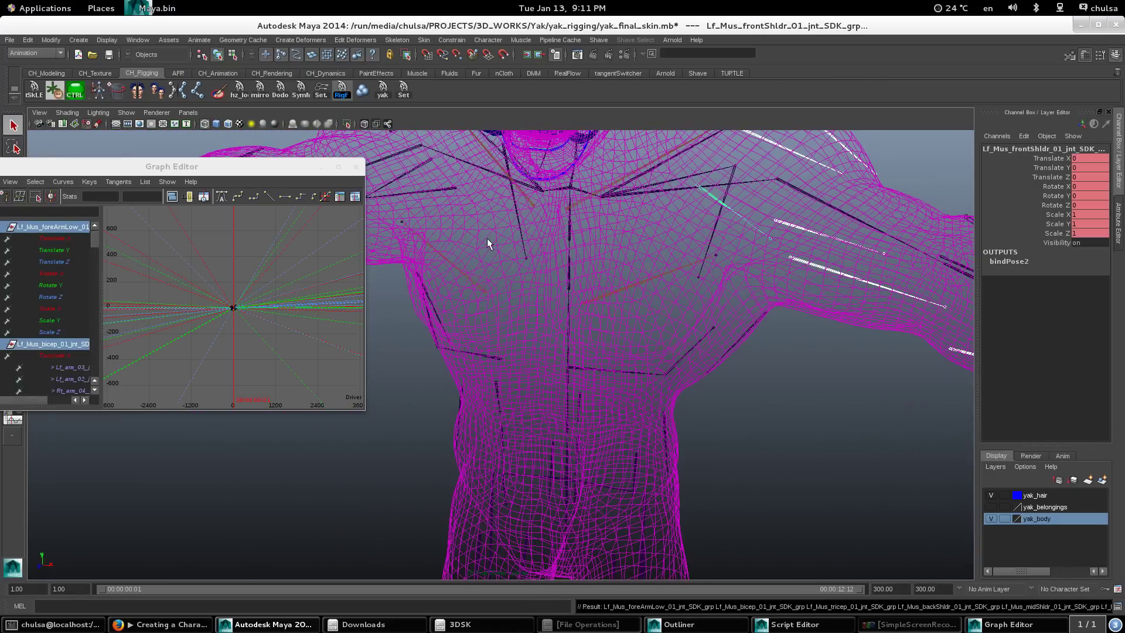
pyautogui.scroll(-5, 620, 256)
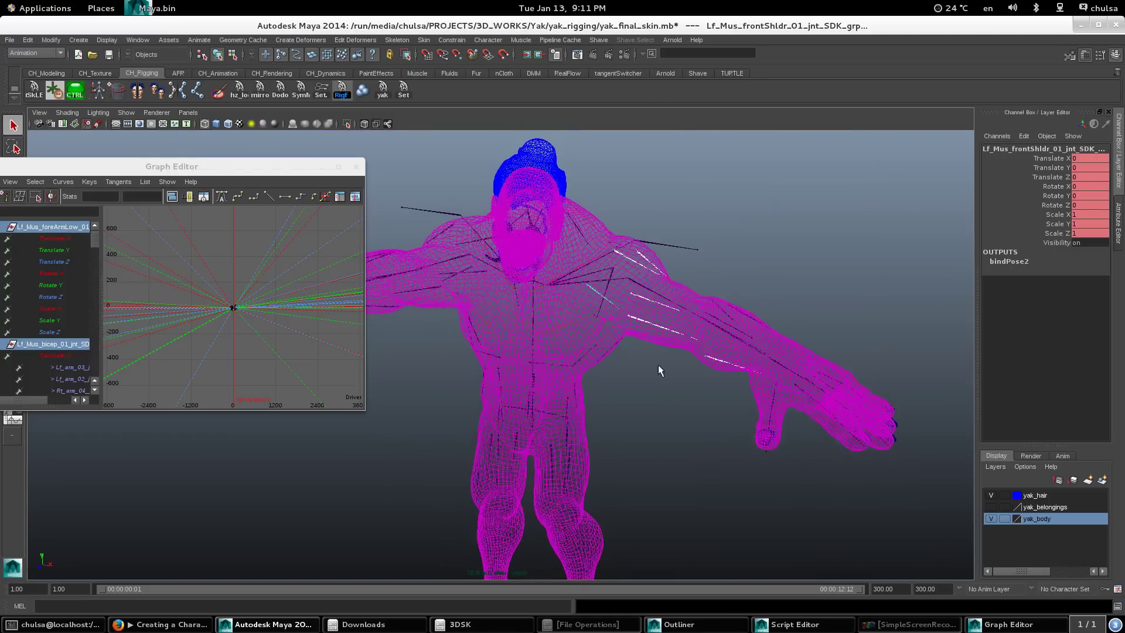
pyautogui.scroll(5, 719, 328)
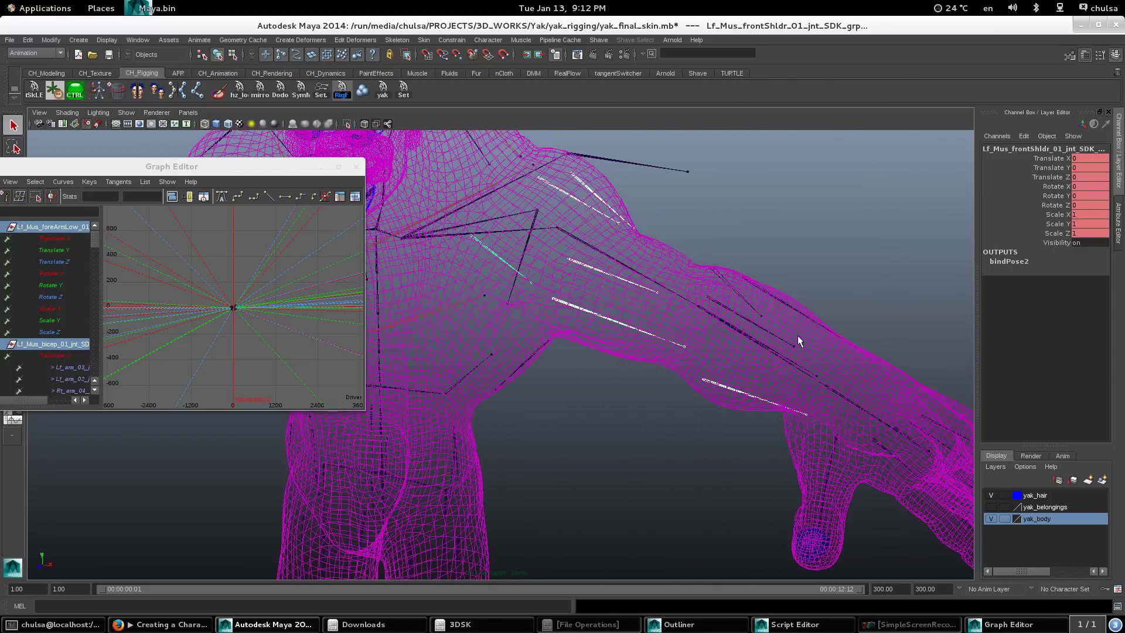
# Step: Select the SDK groups of the right foreArmLow, foreArmBit and foreArmUp muscle joints and examine their driven curves
pyautogui.click(735, 277)
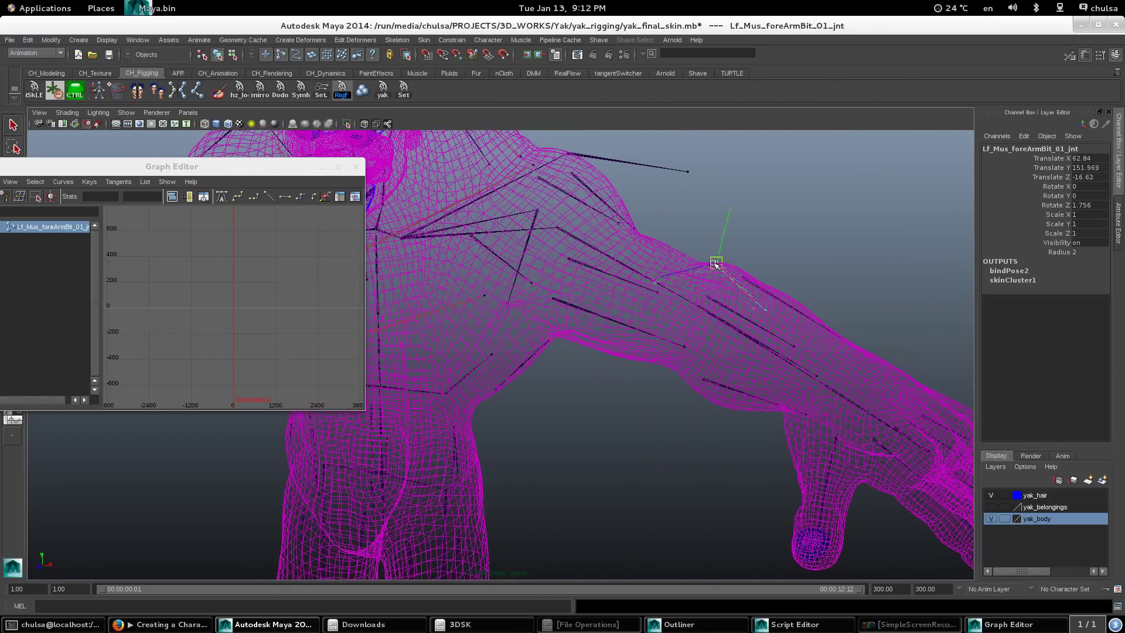
pyautogui.keyDown('alt'); pyautogui.moveTo(630, 299); pyautogui.dragTo(890, 357, button='middle'); pyautogui.keyUp('alt')
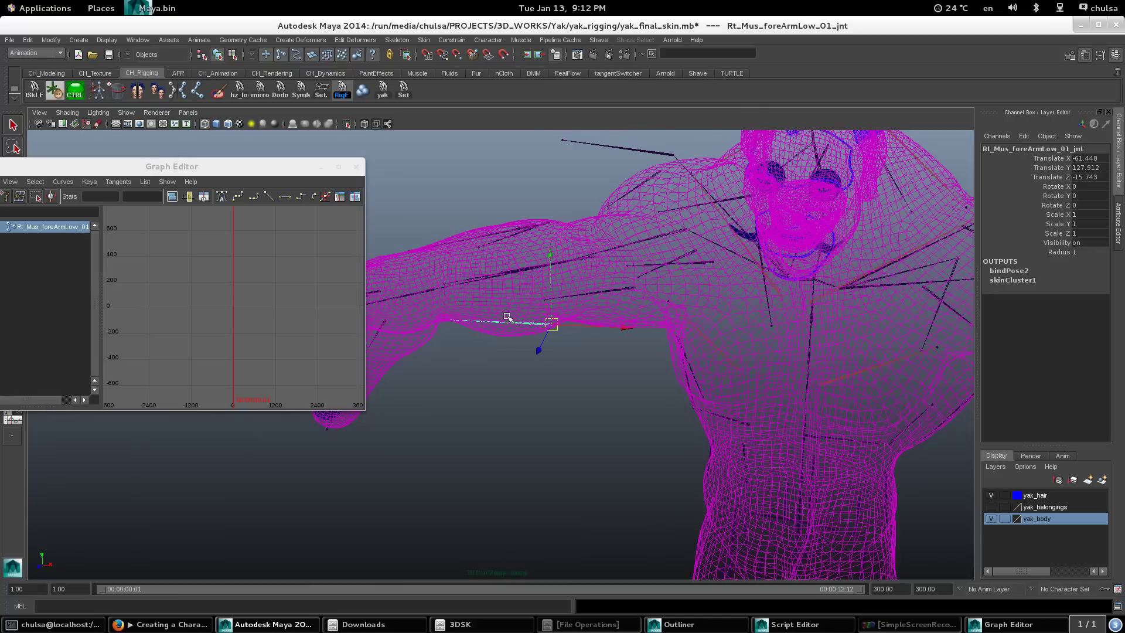
pyautogui.keyDown('alt'); pyautogui.moveTo(498, 268); pyautogui.dragTo(556, 329, button='middle'); pyautogui.keyUp('alt')
pyautogui.keyDown('shift'); pyautogui.click(540, 302); pyautogui.keyUp('shift')
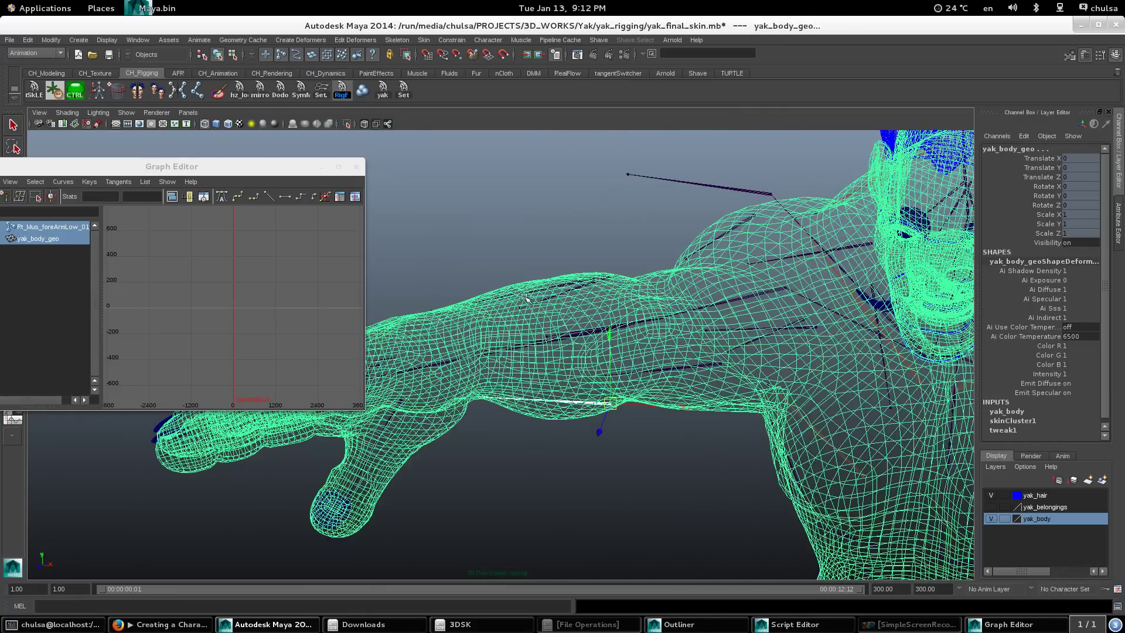
pyautogui.hotkey('ctrl', 'z')
pyautogui.press('Up')
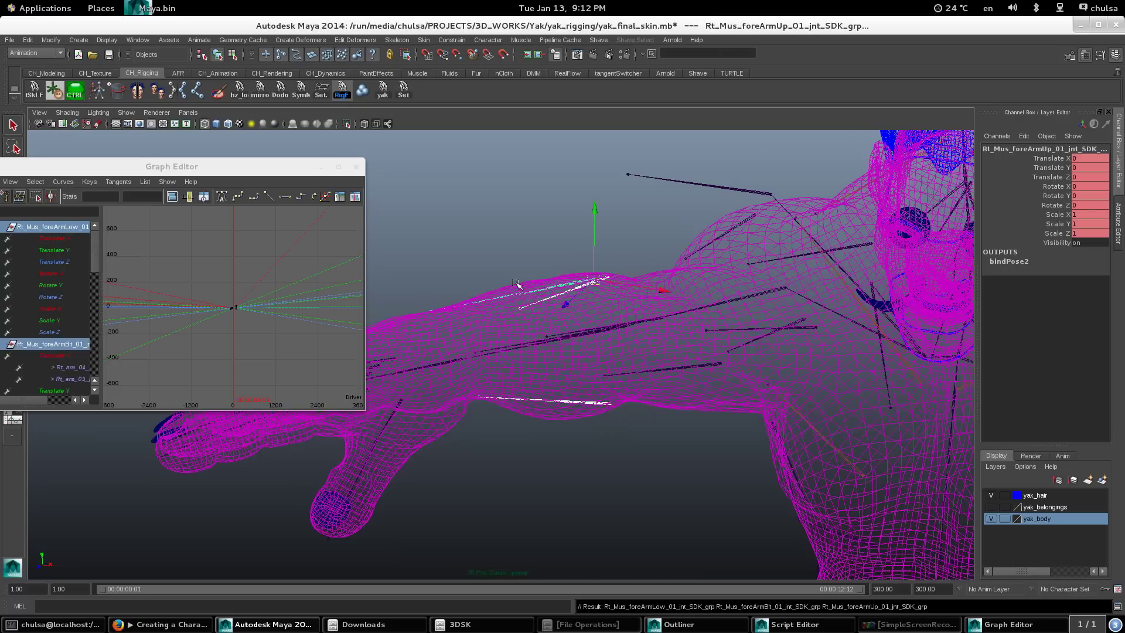
pyautogui.keyDown('alt'); pyautogui.moveTo(266, 315); pyautogui.dragTo(287, 341, button='right'); pyautogui.keyUp('alt')
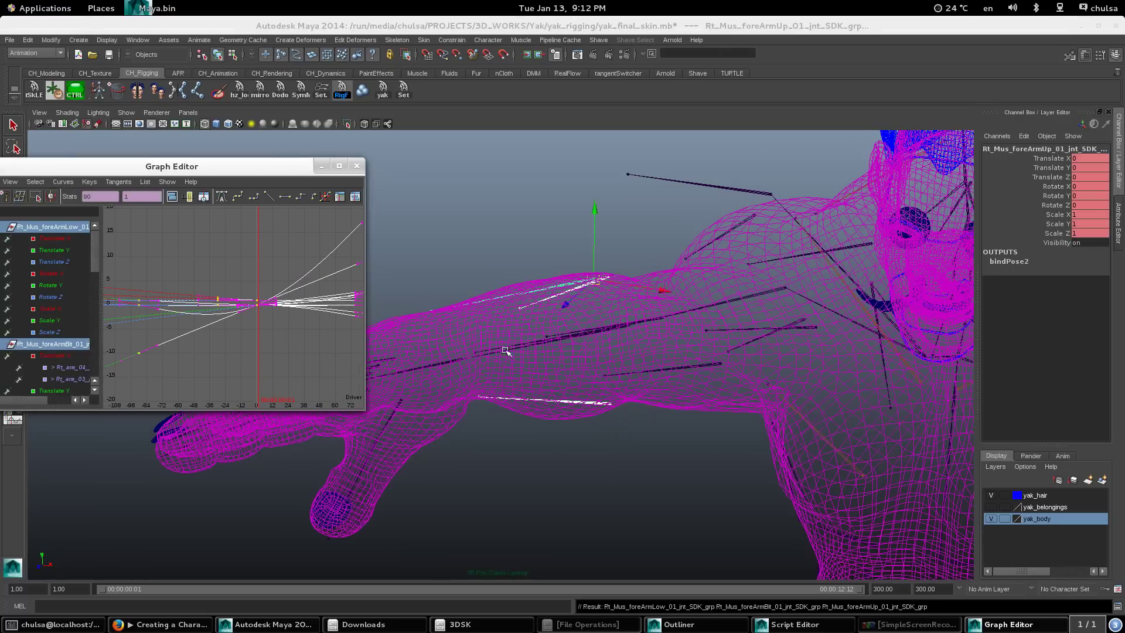
# Step: Examine the driven curves of the Rt_Mus_bicep_01_jnt SDK group in the Graph Editor and close the editor
pyautogui.click(593, 483)
pyautogui.keyDown('alt'); pyautogui.moveTo(676, 410); pyautogui.dragTo(673, 390); pyautogui.keyUp('alt')
pyautogui.click(675, 389)
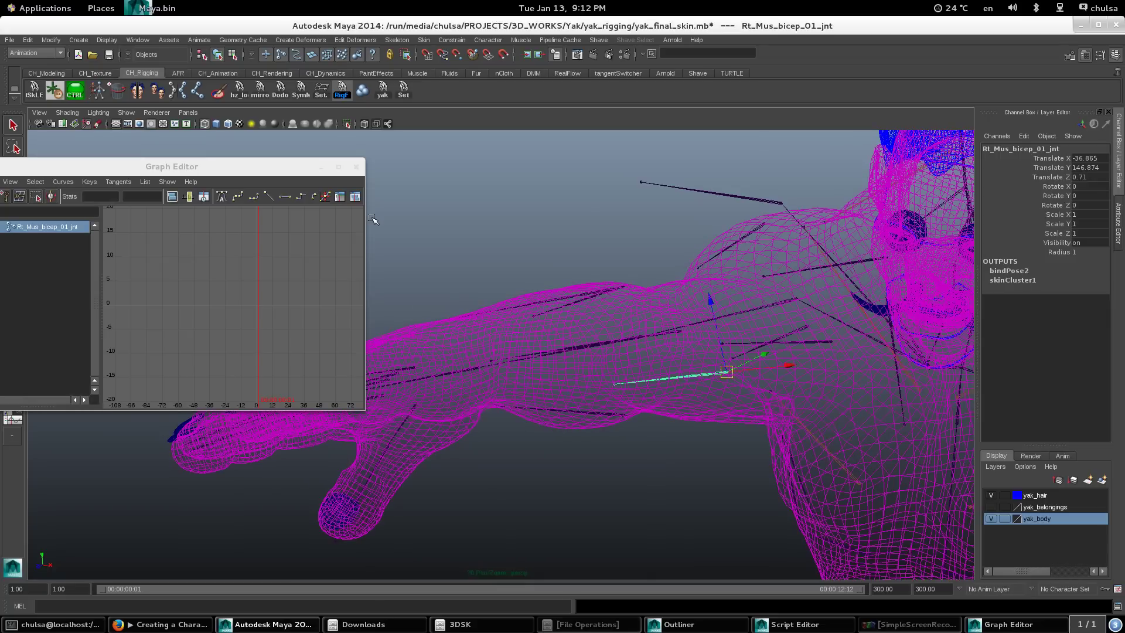
pyautogui.press('Up')
pyautogui.click(217, 335)
pyautogui.press('f')
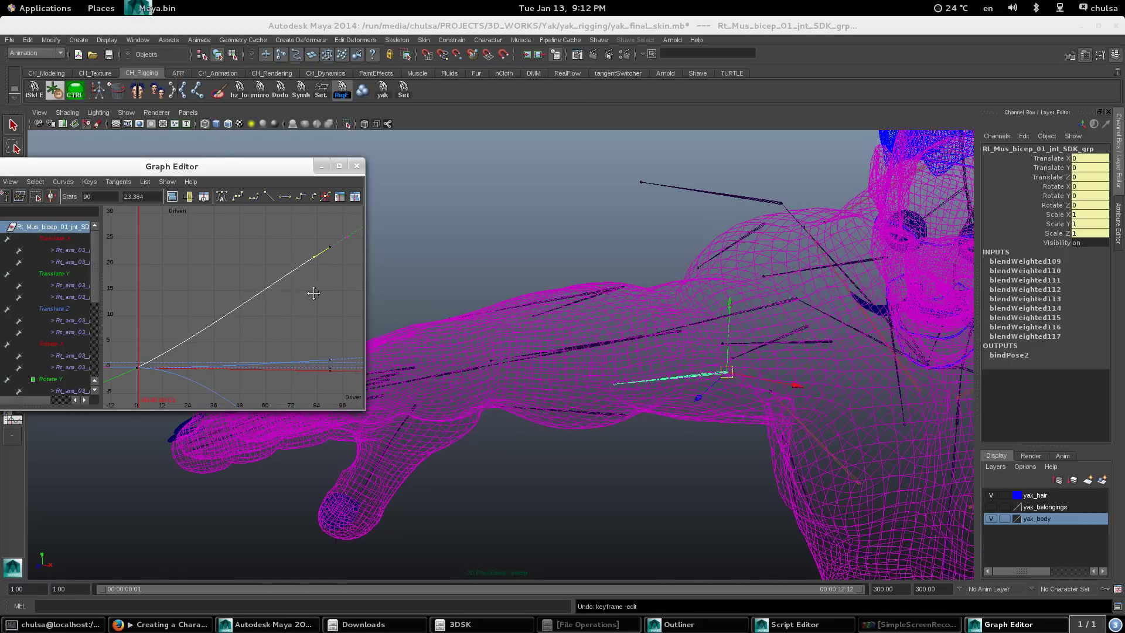
pyautogui.click(357, 165)
# Step: Select the left forearm joint Lf_arm_04_jnt and display the character shaded
pyautogui.keyDown('alt'); pyautogui.moveTo(572, 322); pyautogui.dragTo(500, 447, button='right'); pyautogui.keyUp('alt')
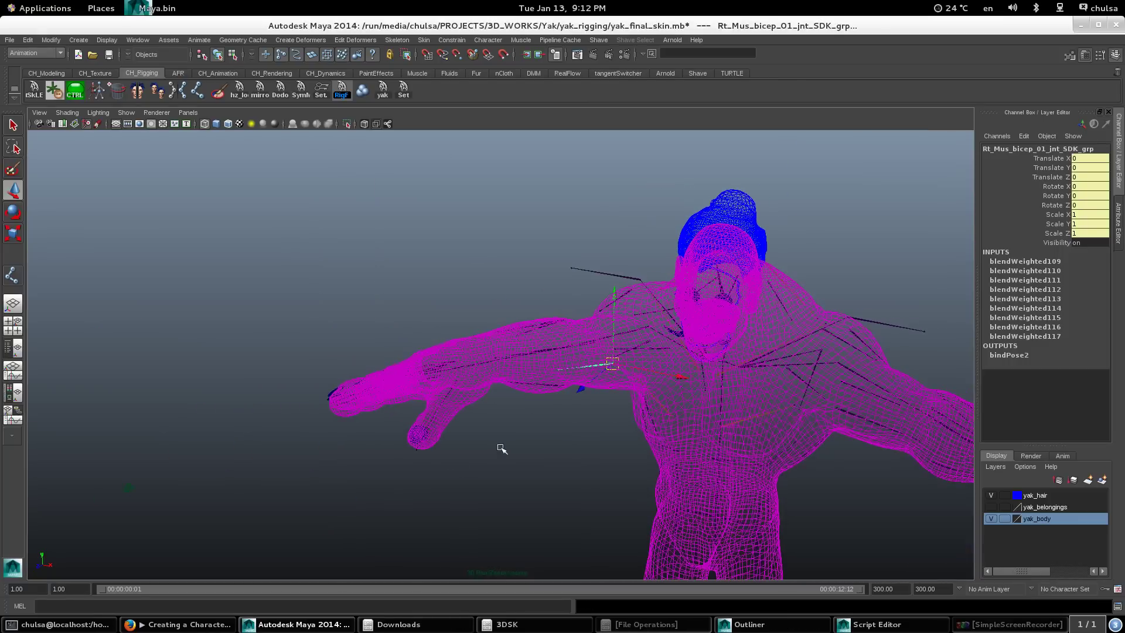
pyautogui.keyDown('alt'); pyautogui.moveTo(500, 447); pyautogui.dragTo(99, 331, button='middle'); pyautogui.keyUp('alt')
pyautogui.keyDown('alt'); pyautogui.moveTo(518, 412); pyautogui.dragTo(308, 373, button='middle'); pyautogui.keyUp('alt')
pyautogui.keyDown('alt'); pyautogui.moveTo(307, 373); pyautogui.dragTo(623, 366, button='right'); pyautogui.keyUp('alt')
pyautogui.click(601, 357)
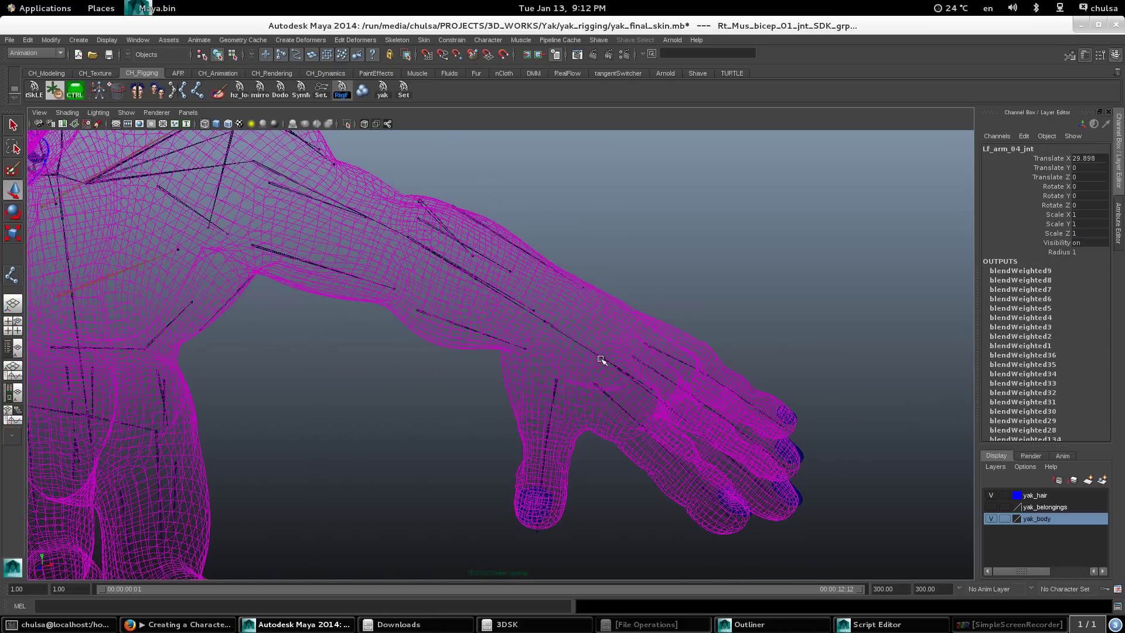
pyautogui.press('5')
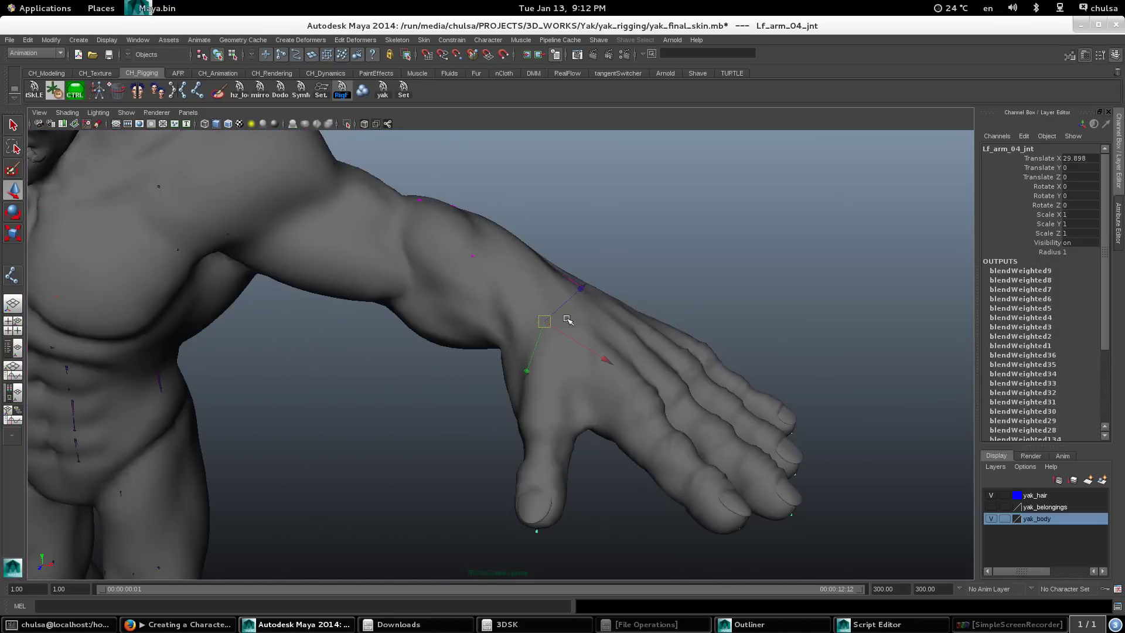
# Step: Twist the left forearm joint Lf_arm_04_jnt about X between about 90 and -82 degrees to test the forearm deformation
pyautogui.keyDown('alt'); pyautogui.moveTo(568, 320); pyautogui.dragTo(609, 140); pyautogui.keyUp('alt')
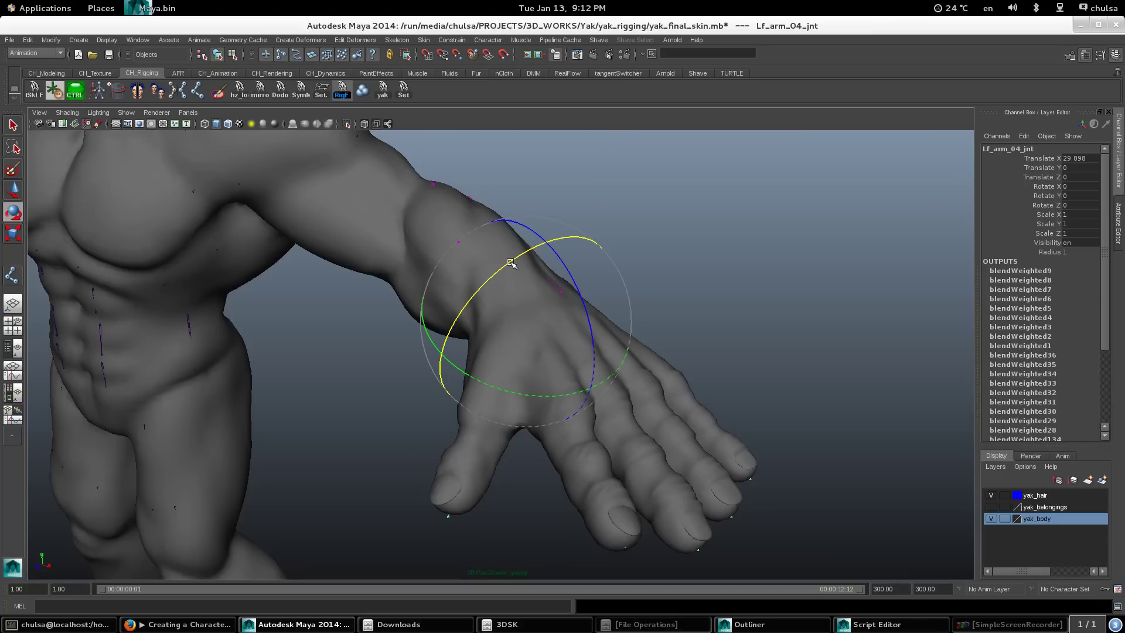
pyautogui.moveTo(510, 263)
pyautogui.mouseDown()
pyautogui.moveTo(466, 302)
pyautogui.moveTo(497, 288)
pyautogui.moveTo(422, 351)
pyautogui.moveTo(578, 266)
pyautogui.moveTo(511, 244)
pyautogui.mouseUp()
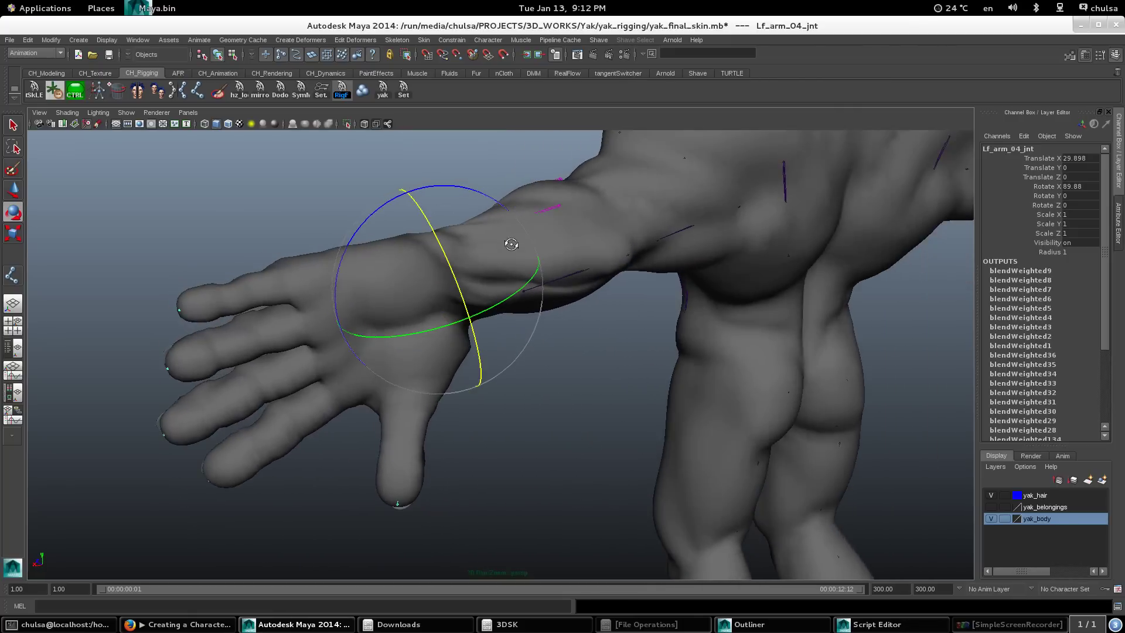
pyautogui.moveTo(511, 243); pyautogui.dragTo(618, 337, button='middle')
pyautogui.keyDown('alt'); pyautogui.moveTo(623, 288); pyautogui.dragTo(680, 284); pyautogui.keyUp('alt')
pyautogui.moveTo(680, 284)
pyautogui.mouseDown(button='middle')
pyautogui.moveTo(688, 306)
pyautogui.moveTo(667, 290)
pyautogui.mouseUp(button='middle')
pyautogui.keyDown('alt'); pyautogui.moveTo(621, 262); pyautogui.dragTo(568, 336); pyautogui.keyUp('alt')
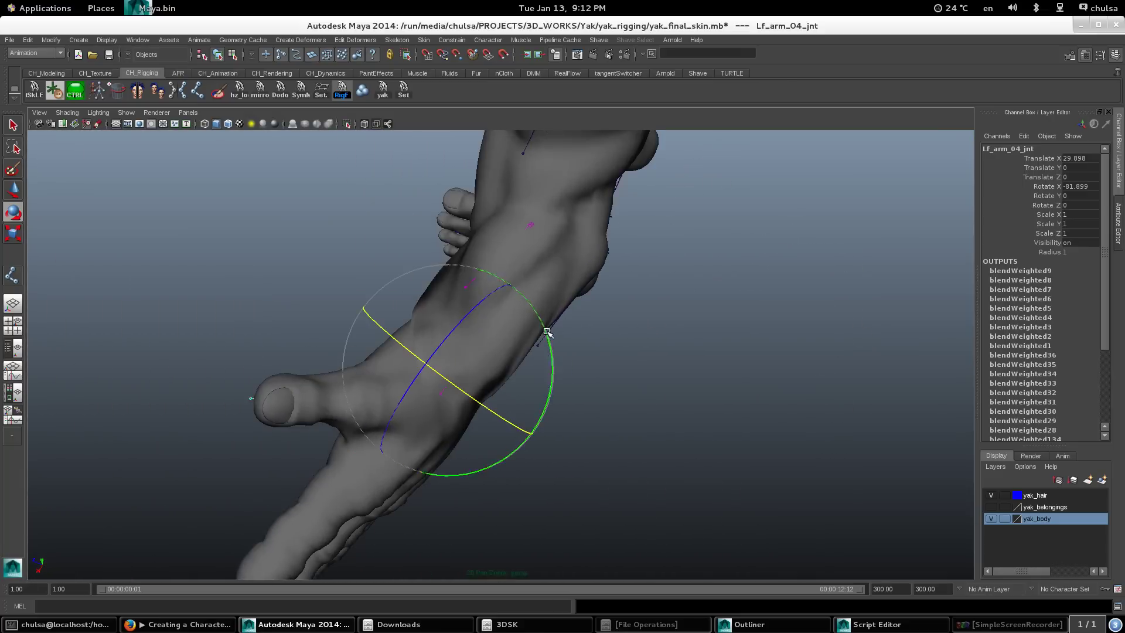
pyautogui.keyDown('alt'); pyautogui.moveTo(604, 257); pyautogui.dragTo(618, 352); pyautogui.keyUp('alt')
pyautogui.moveTo(617, 352); pyautogui.dragTo(575, 259, button='middle')
pyautogui.keyDown('alt'); pyautogui.moveTo(574, 259); pyautogui.dragTo(443, 432); pyautogui.keyUp('alt')
pyautogui.moveTo(443, 433); pyautogui.dragTo(660, 262, button='middle')
pyautogui.keyDown('alt'); pyautogui.moveTo(661, 261); pyautogui.dragTo(680, 203); pyautogui.keyUp('alt')
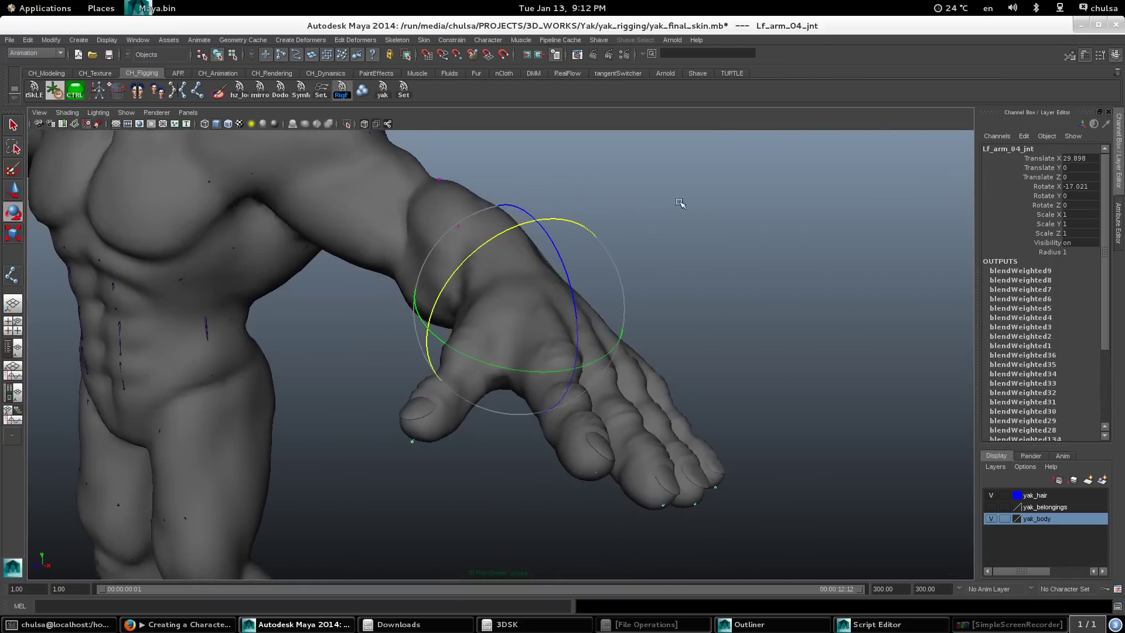
# Step: Twist Lf_arm_04_jnt back and forth about X while checking the forearm muscles from several sides, and undo the last rotation
pyautogui.moveTo(763, 239); pyautogui.dragTo(561, 282, button='middle')
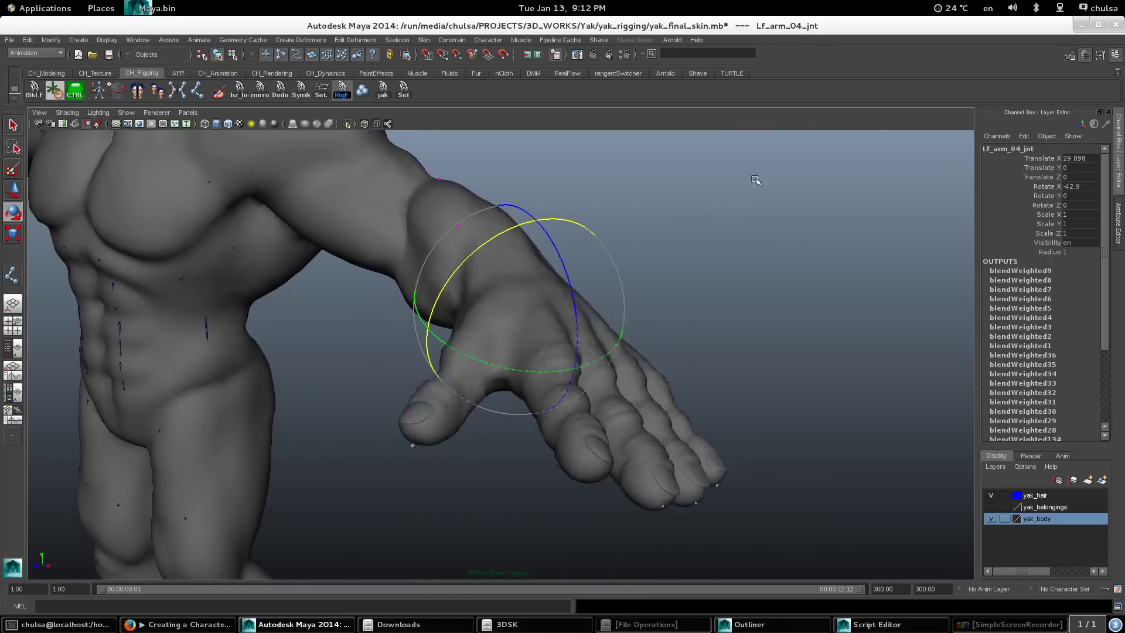
pyautogui.moveTo(686, 200); pyautogui.dragTo(756, 212, button='middle')
pyautogui.keyDown('alt'); pyautogui.moveTo(756, 212); pyautogui.dragTo(643, 309); pyautogui.keyUp('alt')
pyautogui.moveTo(643, 309); pyautogui.dragTo(530, 290, button='middle')
pyautogui.keyDown('alt'); pyautogui.moveTo(530, 290); pyautogui.dragTo(365, 299); pyautogui.keyUp('alt')
pyautogui.moveTo(631, 237); pyautogui.dragTo(578, 271, button='middle')
pyautogui.keyDown('alt'); pyautogui.moveTo(578, 272); pyautogui.dragTo(633, 310); pyautogui.keyUp('alt')
pyautogui.moveTo(632, 309); pyautogui.dragTo(543, 364, button='middle')
pyautogui.keyDown('alt'); pyautogui.moveTo(542, 364); pyautogui.dragTo(788, 325); pyautogui.keyUp('alt')
pyautogui.moveTo(587, 438); pyautogui.dragTo(604, 369, button='middle')
pyautogui.hotkey('ctrl', 'z')
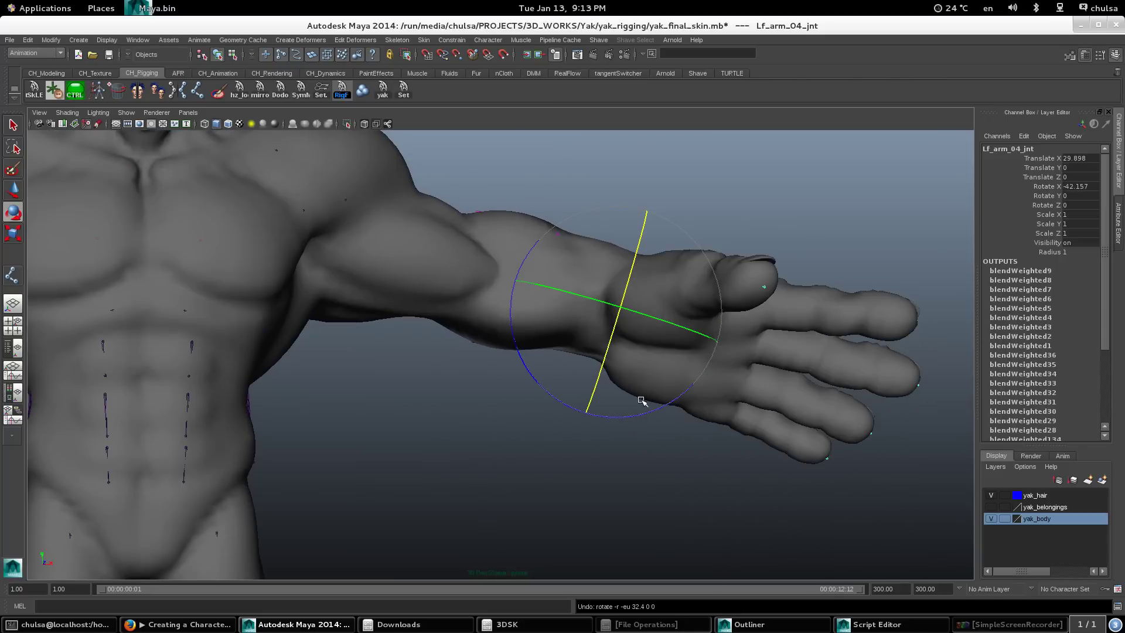
# Step: Bend Lf_arm_04_jnt to about 29.5 degrees in Z, and reset its three rotations to 0
pyautogui.moveTo(647, 412); pyautogui.dragTo(658, 388)
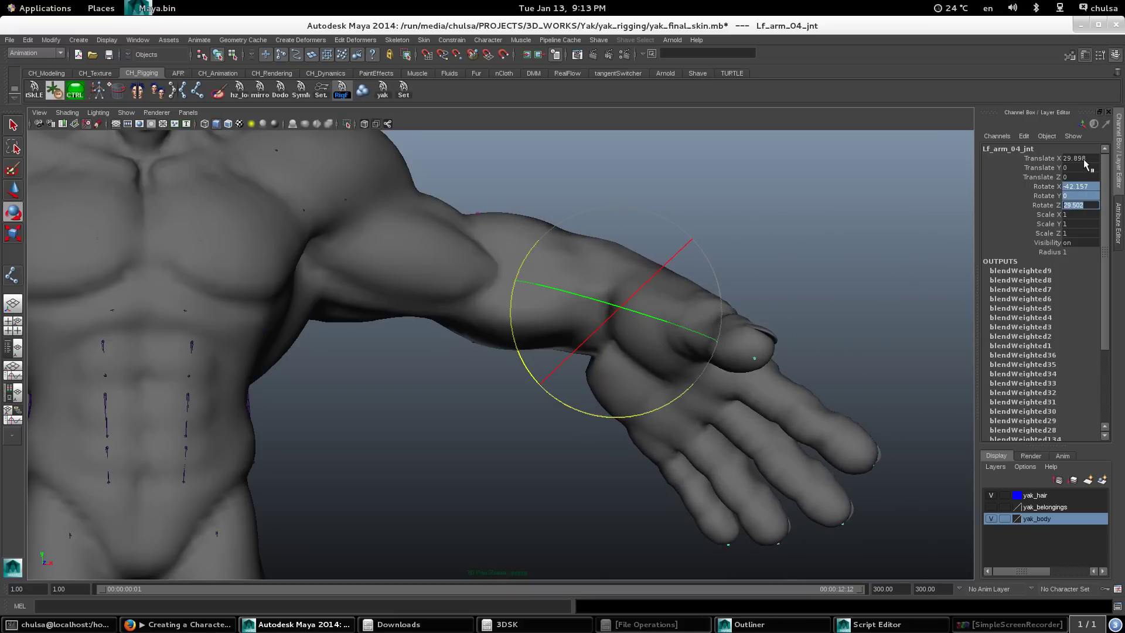
pyautogui.write('0')
pyautogui.press('Return')
# Step: Bend the left hand about Z between about -12 and 23 degrees and display the joints through the mesh
pyautogui.keyDown('alt'); pyautogui.moveTo(336, 526); pyautogui.dragTo(347, 539); pyautogui.keyUp('alt')
pyautogui.moveTo(401, 491); pyautogui.dragTo(403, 462, button='middle')
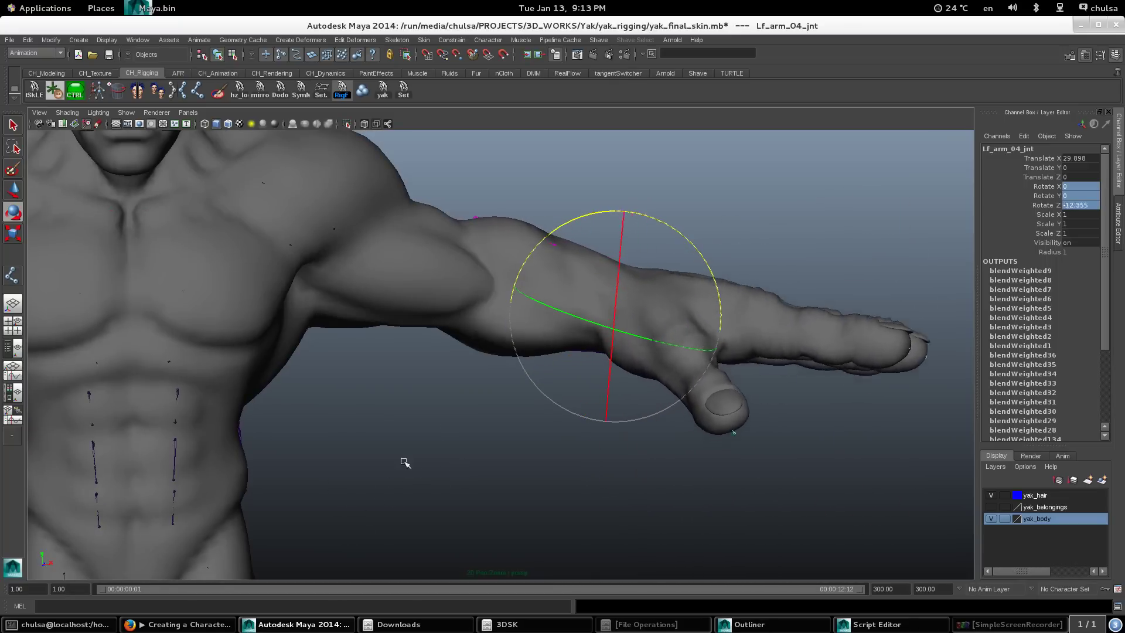
pyautogui.keyDown('alt'); pyautogui.moveTo(403, 462); pyautogui.dragTo(392, 275); pyautogui.keyUp('alt')
pyautogui.click(389, 125)
pyautogui.moveTo(440, 409); pyautogui.dragTo(600, 438, button='middle')
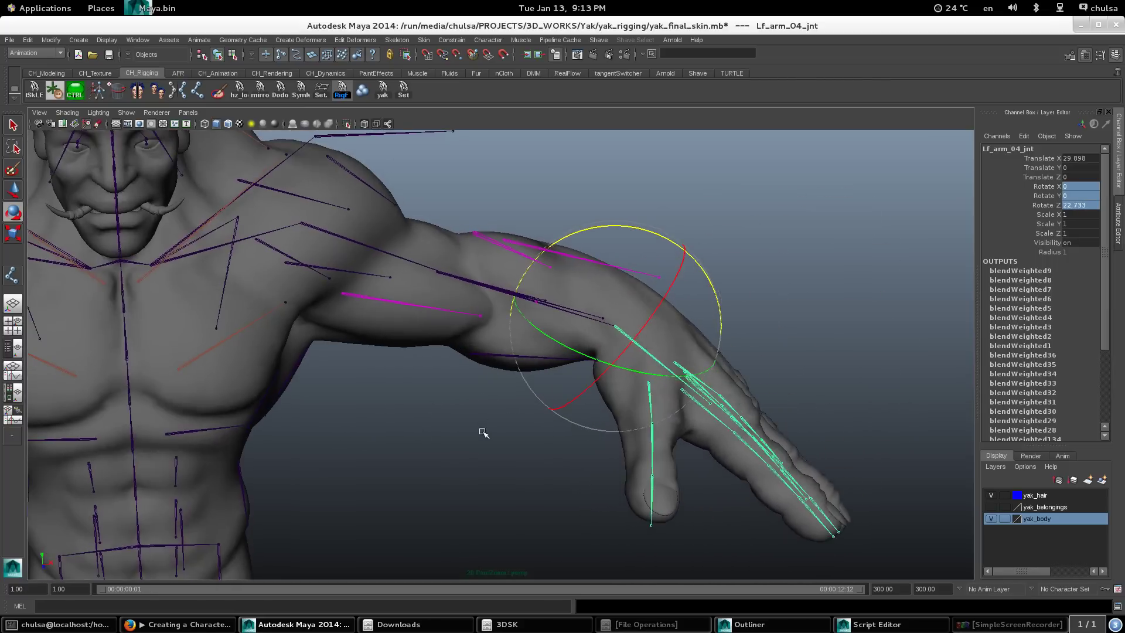
# Step: Bend the left hand backward to about -25 degrees in Z, check the forearm from behind, and reset its rotations to 0
pyautogui.moveTo(483, 433); pyautogui.dragTo(567, 392, button='middle')
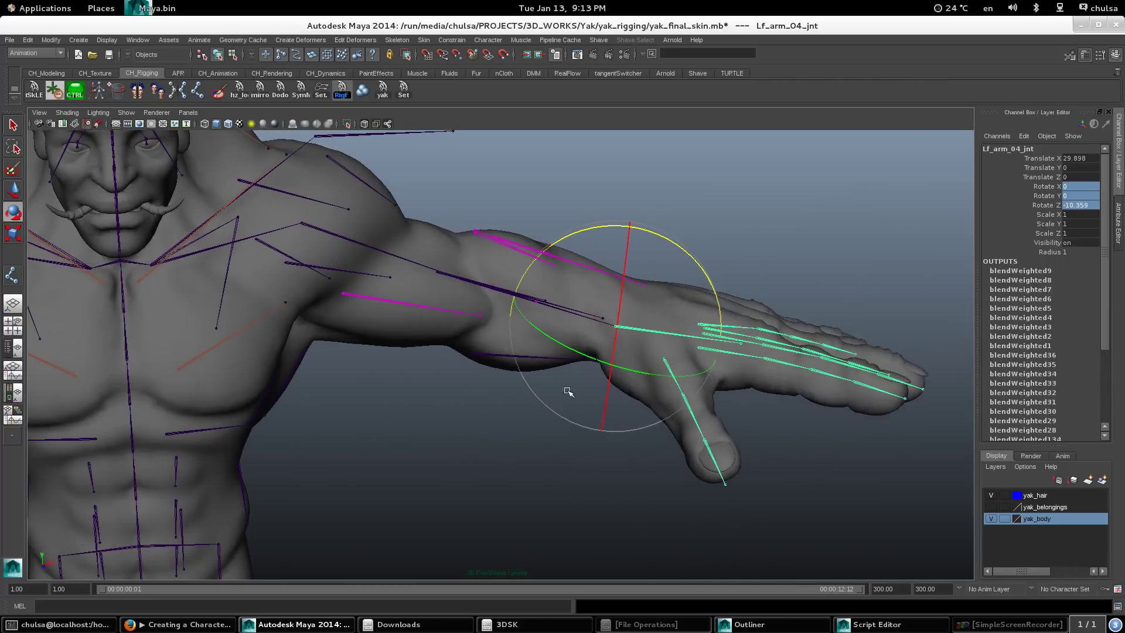
pyautogui.keyDown('alt'); pyautogui.moveTo(567, 391); pyautogui.dragTo(422, 463); pyautogui.keyUp('alt')
pyautogui.moveTo(422, 462); pyautogui.dragTo(484, 428, button='middle')
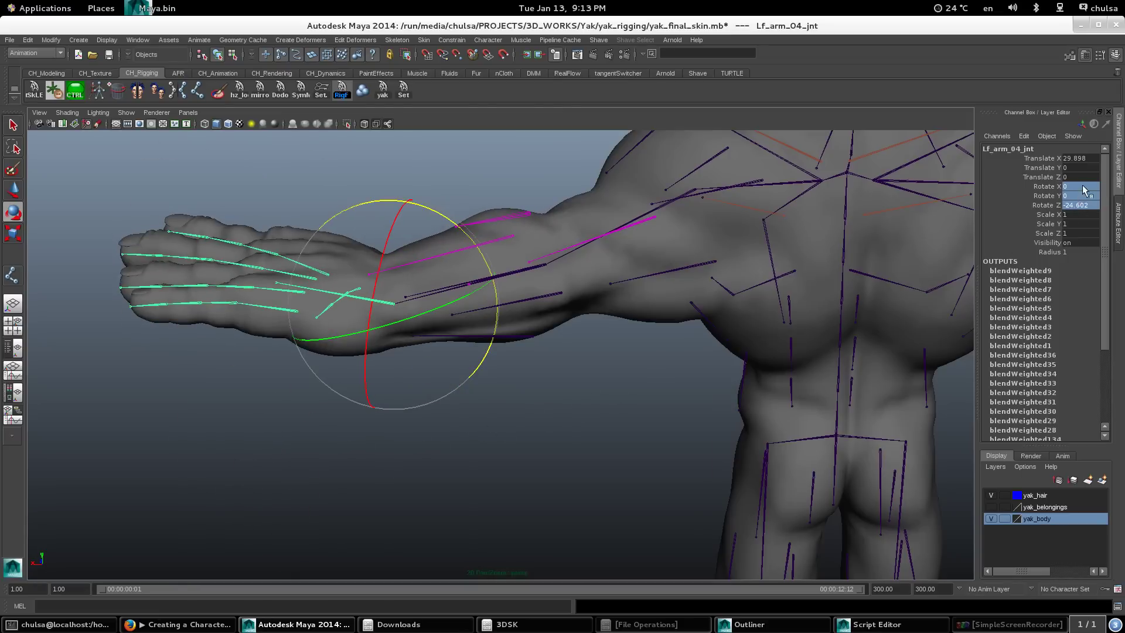
pyautogui.press('Return')
# Step: Select the left hip joint Lf_hip_02_jnt and turn off the X-ray display of joints
pyautogui.keyDown('alt'); pyautogui.moveTo(382, 393); pyautogui.dragTo(336, 231, button='middle'); pyautogui.keyUp('alt')
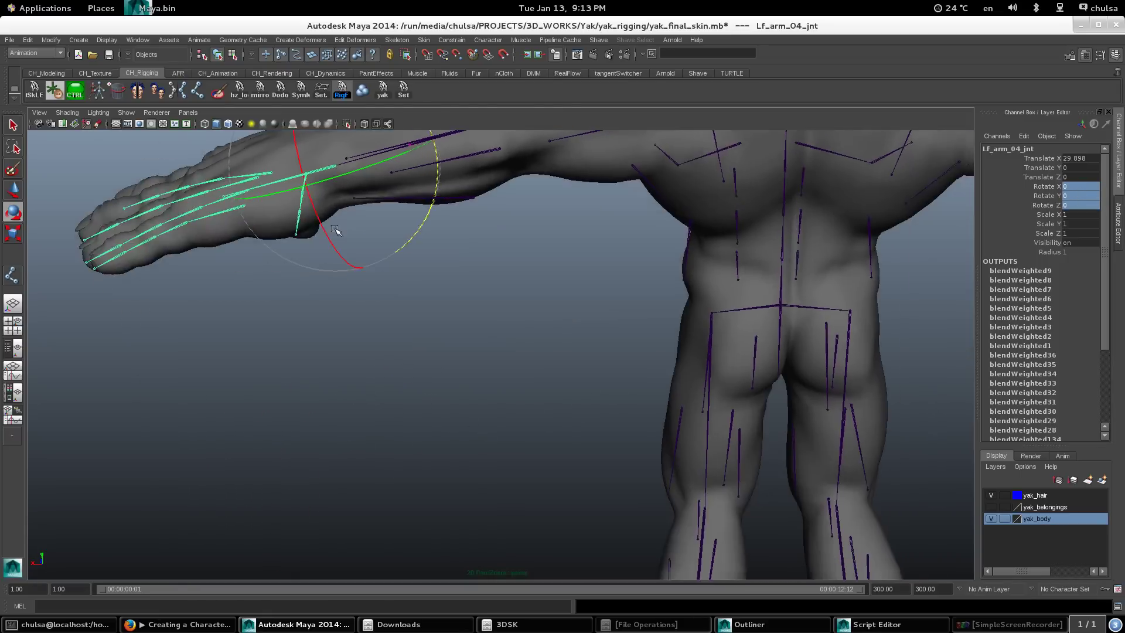
pyautogui.keyDown('alt'); pyautogui.moveTo(336, 231); pyautogui.dragTo(459, 362); pyautogui.keyUp('alt')
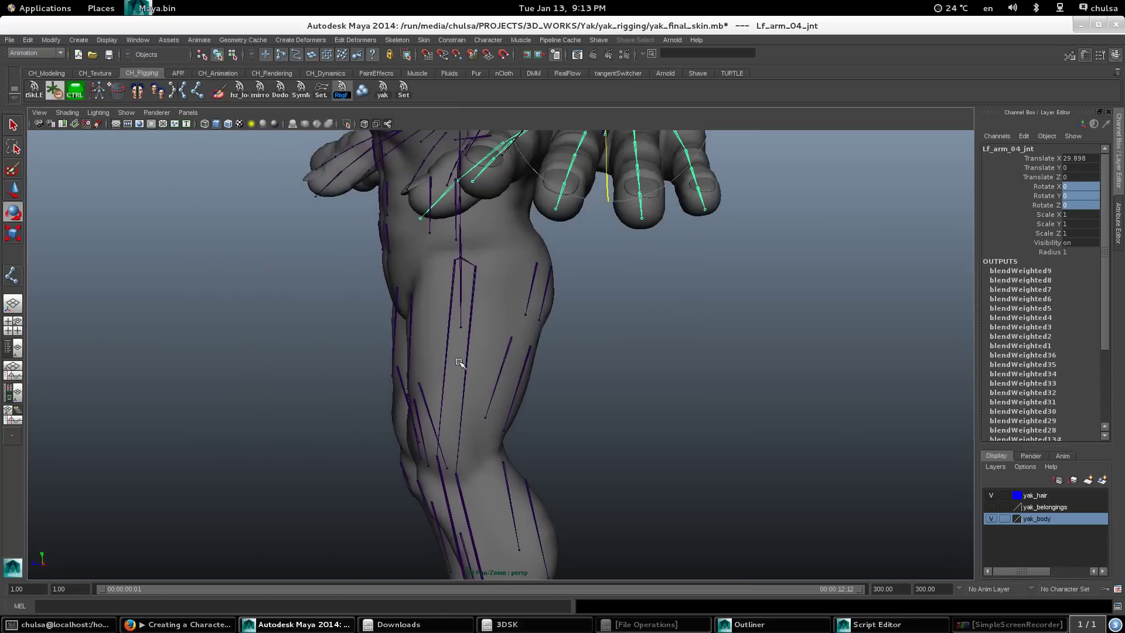
pyautogui.click(464, 365)
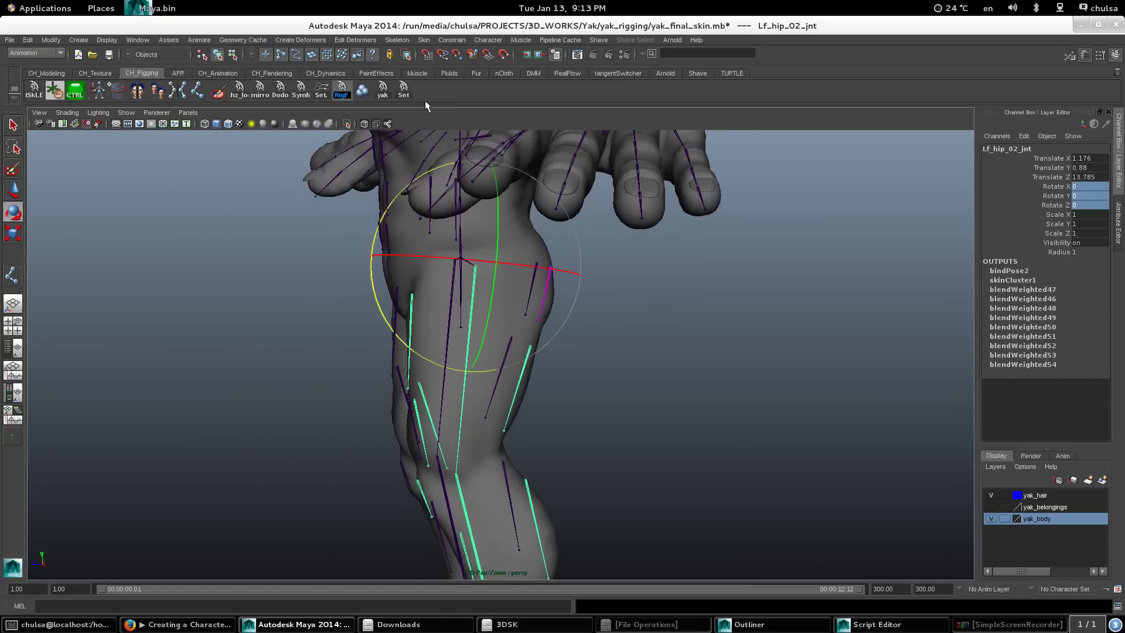
pyautogui.click(389, 124)
# Step: Swing the left hip joint to about -55 degrees in Z, show the yak_belongings layer, and undo that visibility change
pyautogui.keyDown('alt'); pyautogui.moveTo(561, 322); pyautogui.dragTo(522, 334); pyautogui.keyUp('alt')
pyautogui.click(990, 508)
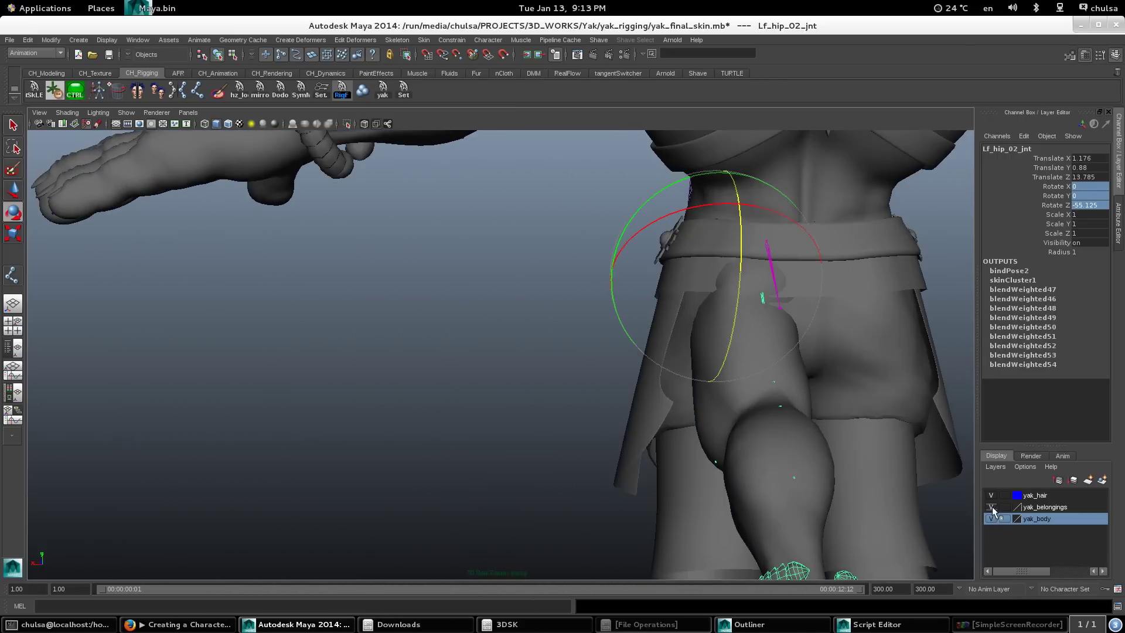
pyautogui.moveTo(762, 346)
pyautogui.keyDown('alt'); pyautogui.mouseDown()
pyautogui.moveTo(774, 275)
pyautogui.moveTo(741, 351)
pyautogui.mouseUp(); pyautogui.keyUp('alt')
pyautogui.hotkey('ctrl', 'z')
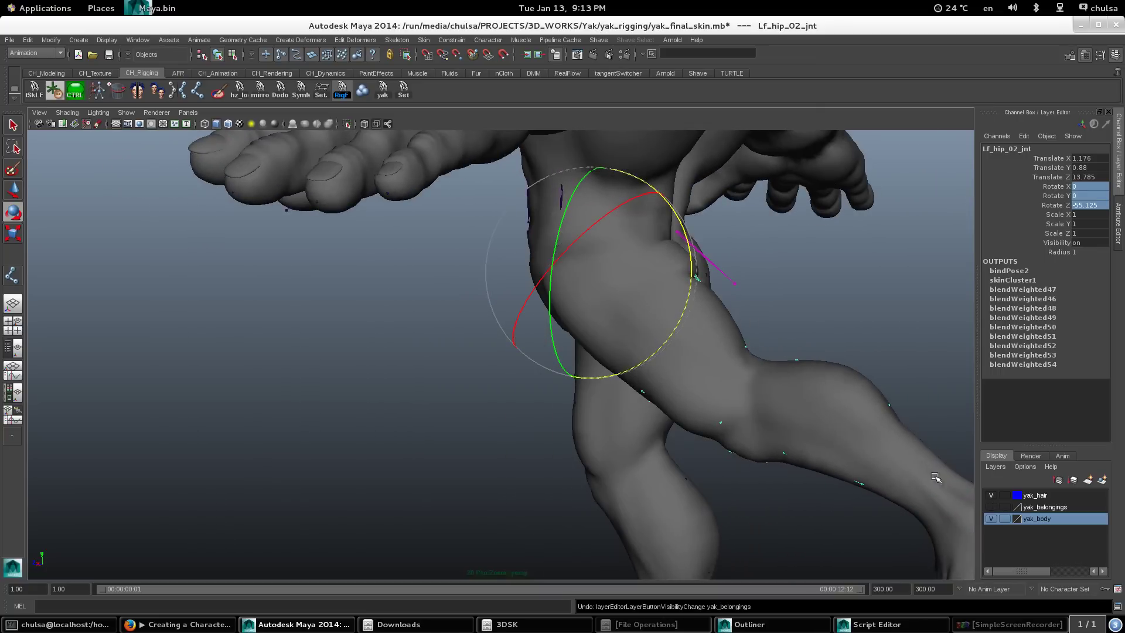
# Step: Swing Lf_hip_02_jnt about Z to about 49 degrees to check the thigh and buttock muscles, and reset its rotations to 0
pyautogui.keyDown('alt'); pyautogui.moveTo(633, 428); pyautogui.dragTo(786, 346); pyautogui.keyUp('alt')
pyautogui.moveTo(758, 364); pyautogui.dragTo(651, 406, button='middle')
pyautogui.keyDown('alt'); pyautogui.moveTo(651, 406); pyautogui.dragTo(594, 406); pyautogui.keyUp('alt')
pyautogui.keyDown('alt'); pyautogui.moveTo(457, 392); pyautogui.dragTo(560, 367, button='middle'); pyautogui.keyUp('alt')
pyautogui.keyDown('alt'); pyautogui.moveTo(717, 410); pyautogui.dragTo(658, 445); pyautogui.keyUp('alt')
pyautogui.keyDown('alt'); pyautogui.moveTo(658, 445); pyautogui.dragTo(658, 404, button='right'); pyautogui.keyUp('alt')
pyautogui.moveTo(658, 405); pyautogui.dragTo(528, 398, button='middle')
pyautogui.keyDown('alt'); pyautogui.moveTo(504, 358); pyautogui.dragTo(434, 305, button='right'); pyautogui.keyUp('alt')
pyautogui.keyDown('alt'); pyautogui.moveTo(616, 410); pyautogui.dragTo(651, 313); pyautogui.keyUp('alt')
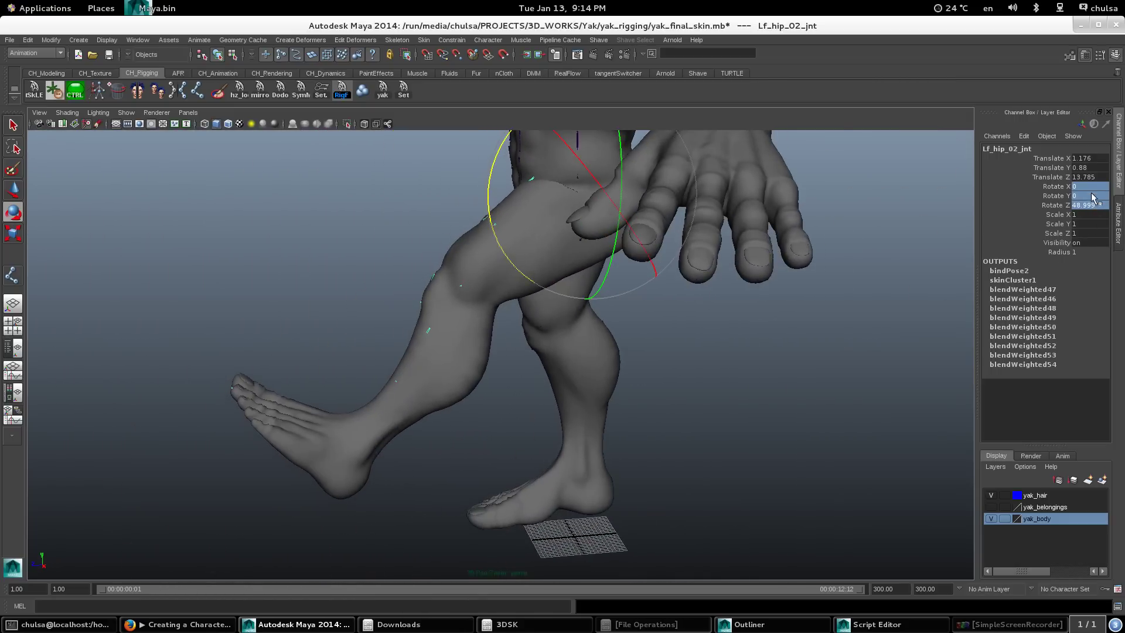
pyautogui.write('0')
pyautogui.press('Return')
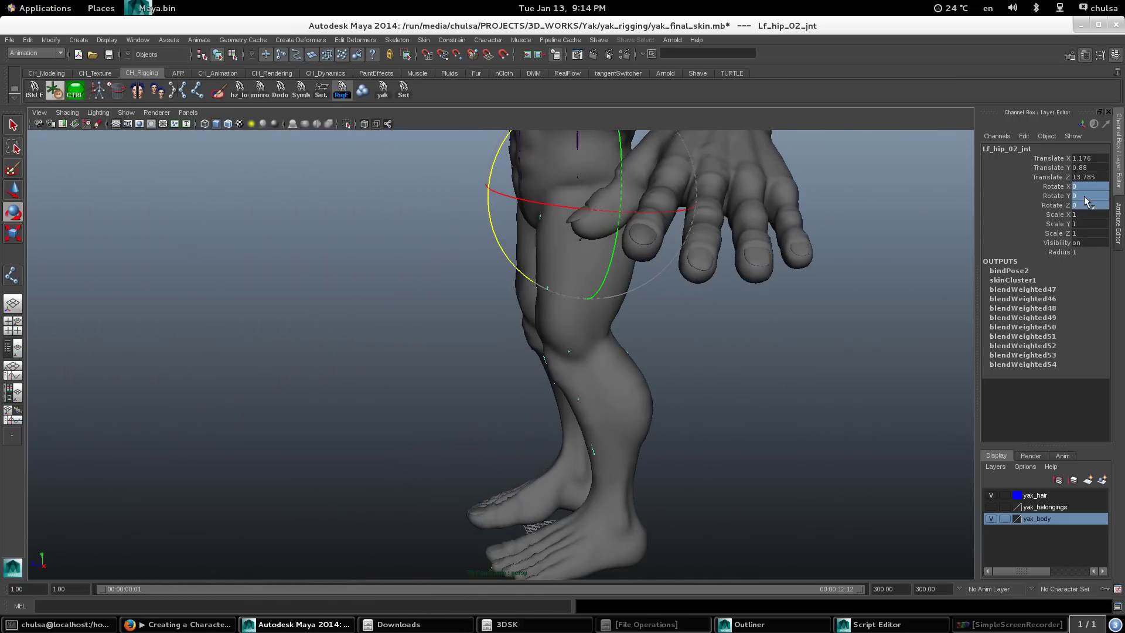
# Step: Select the left knee joint Lf_hip_03_jnt in wireframe display and return to the shaded display
pyautogui.keyDown('alt'); pyautogui.moveTo(423, 386); pyautogui.dragTo(489, 384); pyautogui.keyUp('alt')
pyautogui.keyDown('alt'); pyautogui.moveTo(489, 384); pyautogui.dragTo(522, 409, button='right'); pyautogui.keyUp('alt')
pyautogui.press('4')
pyautogui.keyDown('alt'); pyautogui.moveTo(612, 454); pyautogui.dragTo(581, 368, button='middle'); pyautogui.keyUp('alt')
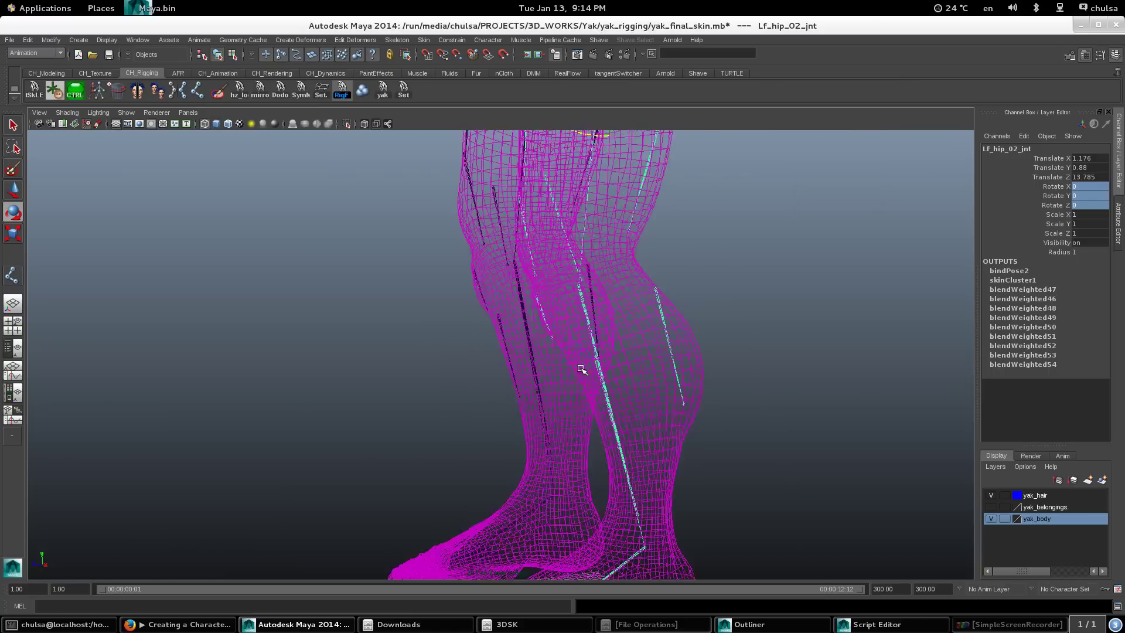
pyautogui.keyDown('alt'); pyautogui.moveTo(422, 357); pyautogui.dragTo(517, 349); pyautogui.keyUp('alt')
pyautogui.click(507, 345)
pyautogui.keyDown('alt'); pyautogui.moveTo(596, 335); pyautogui.dragTo(486, 360); pyautogui.keyUp('alt')
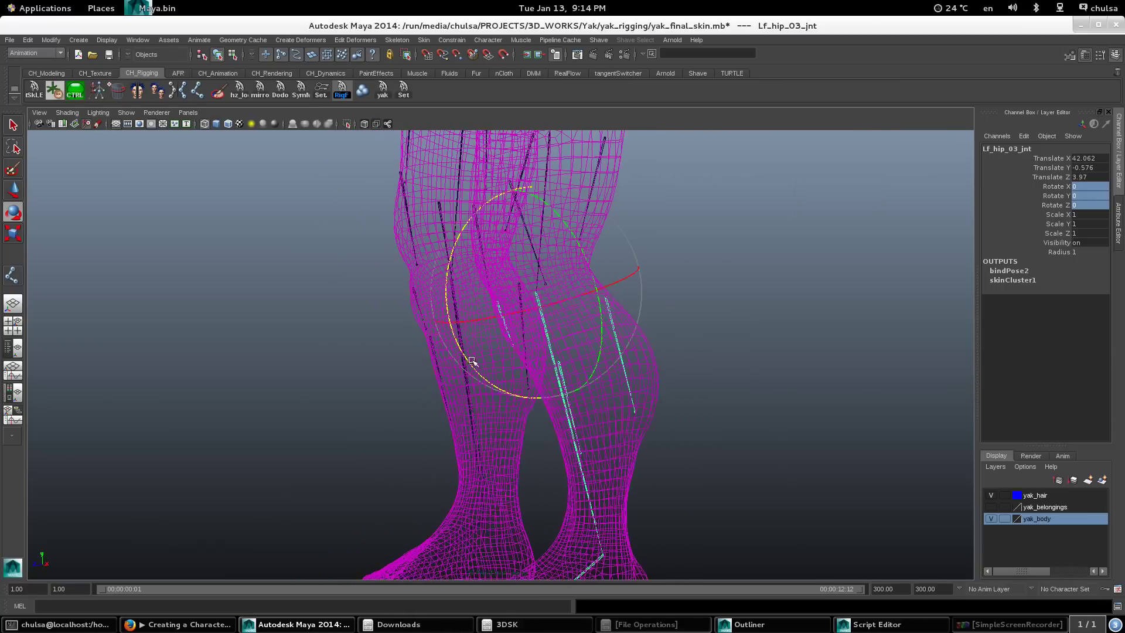
pyautogui.press('5')
# Step: Bend the left knee about Z to check the calf and thigh deformation from several sides, and reset Rotate Z to 0
pyautogui.moveTo(540, 394)
pyautogui.keyDown('alt'); pyautogui.mouseDown()
pyautogui.moveTo(507, 386)
pyautogui.moveTo(531, 404)
pyautogui.moveTo(623, 390)
pyautogui.moveTo(553, 399)
pyautogui.moveTo(639, 398)
pyautogui.mouseUp(); pyautogui.keyUp('alt')
pyautogui.keyDown('alt'); pyautogui.moveTo(639, 397); pyautogui.dragTo(576, 421); pyautogui.keyUp('alt')
pyautogui.moveTo(576, 422); pyautogui.dragTo(517, 412, button='middle')
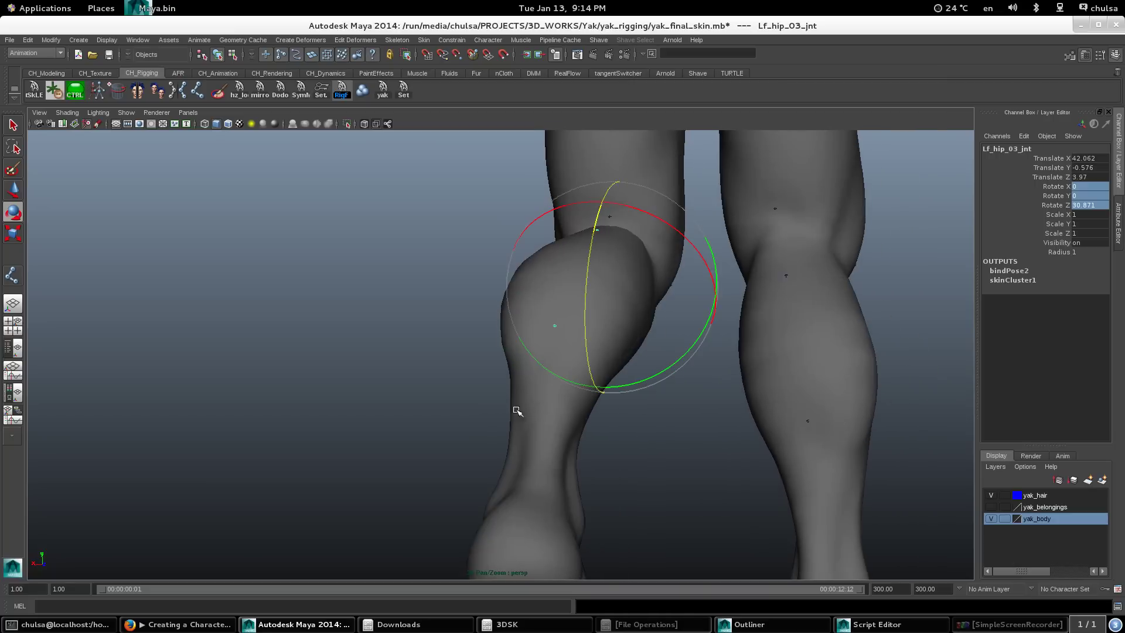
pyautogui.moveTo(609, 443); pyautogui.dragTo(595, 472, button='middle')
pyautogui.keyDown('alt'); pyautogui.moveTo(595, 471); pyautogui.dragTo(550, 449); pyautogui.keyUp('alt')
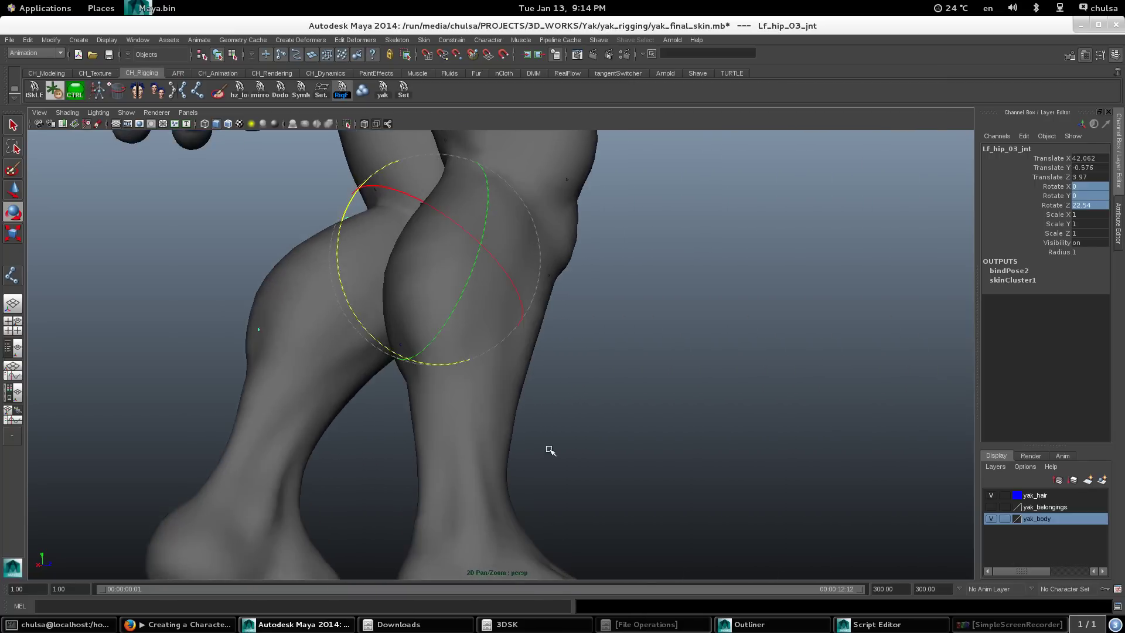
pyautogui.press('z')
pyautogui.moveTo(434, 447)
pyautogui.mouseDown(button='middle')
pyautogui.moveTo(439, 463)
pyautogui.moveTo(402, 437)
pyautogui.moveTo(414, 442)
pyautogui.mouseUp(button='middle')
pyautogui.keyDown('alt'); pyautogui.moveTo(515, 449); pyautogui.dragTo(658, 439); pyautogui.keyUp('alt')
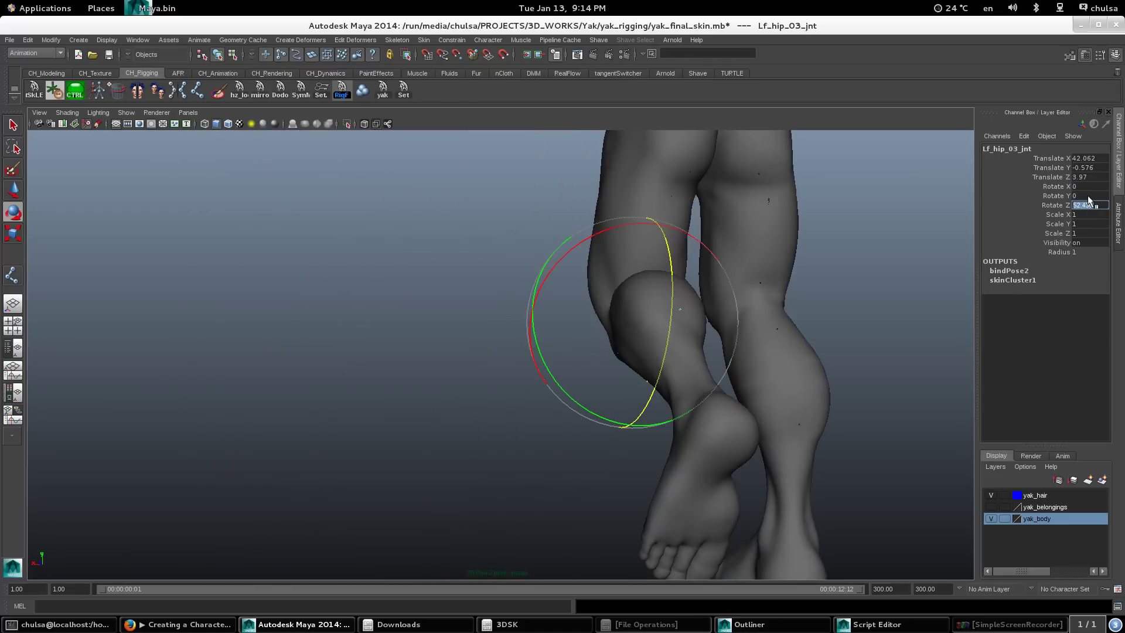
pyautogui.press('Return')
# Step: Select the left ankle joint Lf_hip_04_jnt in wireframe display and return to the shaded display
pyautogui.keyDown('alt'); pyautogui.moveTo(269, 299); pyautogui.dragTo(442, 357); pyautogui.keyUp('alt')
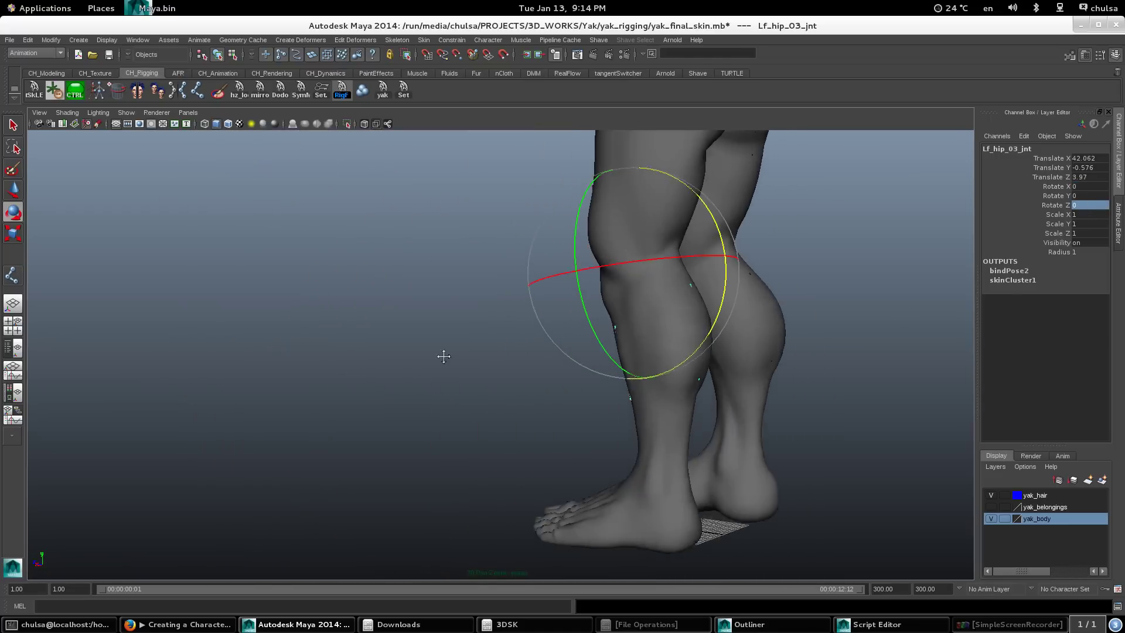
pyautogui.keyDown('alt'); pyautogui.moveTo(442, 357); pyautogui.dragTo(398, 293, button='middle'); pyautogui.keyUp('alt')
pyautogui.keyDown('alt'); pyautogui.moveTo(398, 293); pyautogui.dragTo(526, 410, button='right'); pyautogui.keyUp('alt')
pyautogui.press('4')
pyautogui.moveTo(518, 434)
pyautogui.keyDown('alt'); pyautogui.mouseDown()
pyautogui.moveTo(567, 430)
pyautogui.moveTo(585, 400)
pyautogui.moveTo(454, 274)
pyautogui.mouseUp(); pyautogui.keyUp('alt')
pyautogui.click(544, 413)
pyautogui.press('5')
# Step: Rotate the left ankle to about 18 degrees in Z and show the wireframe over the shaded legs to examine the shin
pyautogui.moveTo(466, 399); pyautogui.dragTo(462, 298)
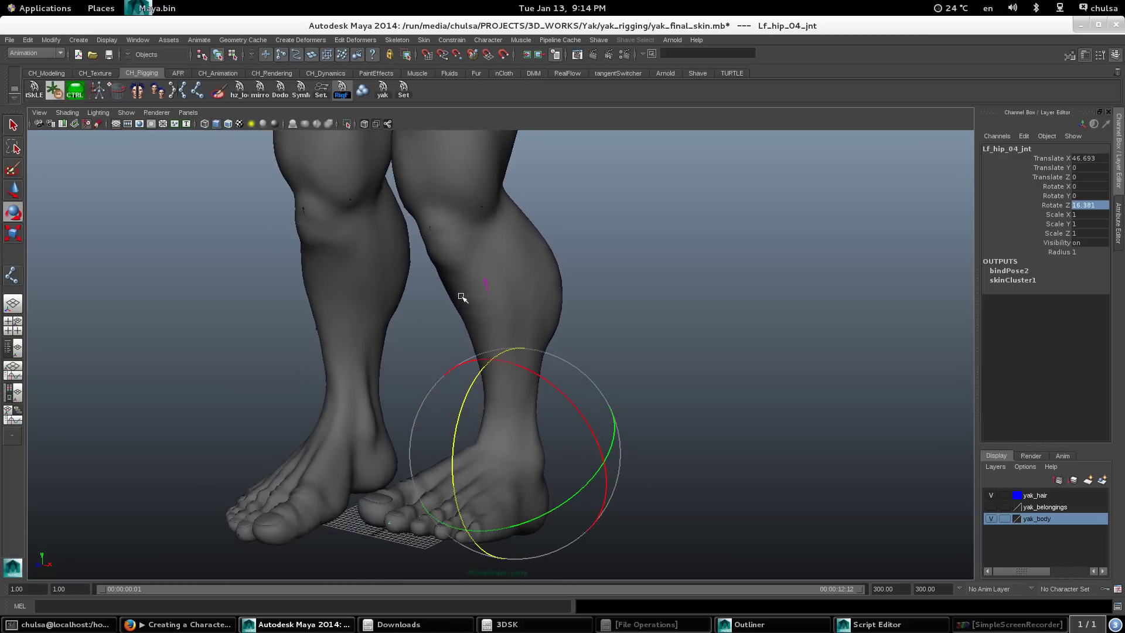
pyautogui.click(231, 121)
pyautogui.scroll(5, 504, 261)
pyautogui.moveTo(538, 174)
pyautogui.mouseDown(button='middle')
pyautogui.moveTo(475, 279)
pyautogui.moveTo(528, 199)
pyautogui.mouseUp(button='middle')
pyautogui.scroll(-3, 521, 217)
pyautogui.keyDown('alt'); pyautogui.moveTo(474, 275); pyautogui.dragTo(560, 283); pyautogui.keyUp('alt')
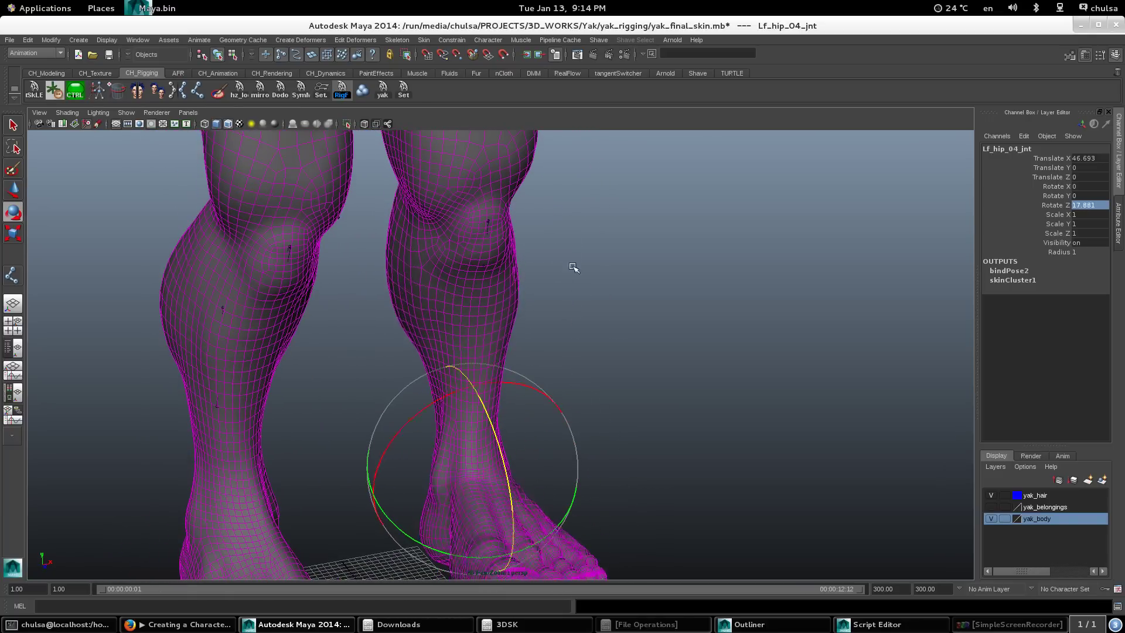
# Step: Select the left shin muscle joint Lf_front_calf_01_jnt, and undo back to the selected ankle joint
pyautogui.keyDown('alt'); pyautogui.moveTo(558, 300); pyautogui.dragTo(484, 283); pyautogui.keyUp('alt')
pyautogui.click(501, 282)
pyautogui.click(498, 279)
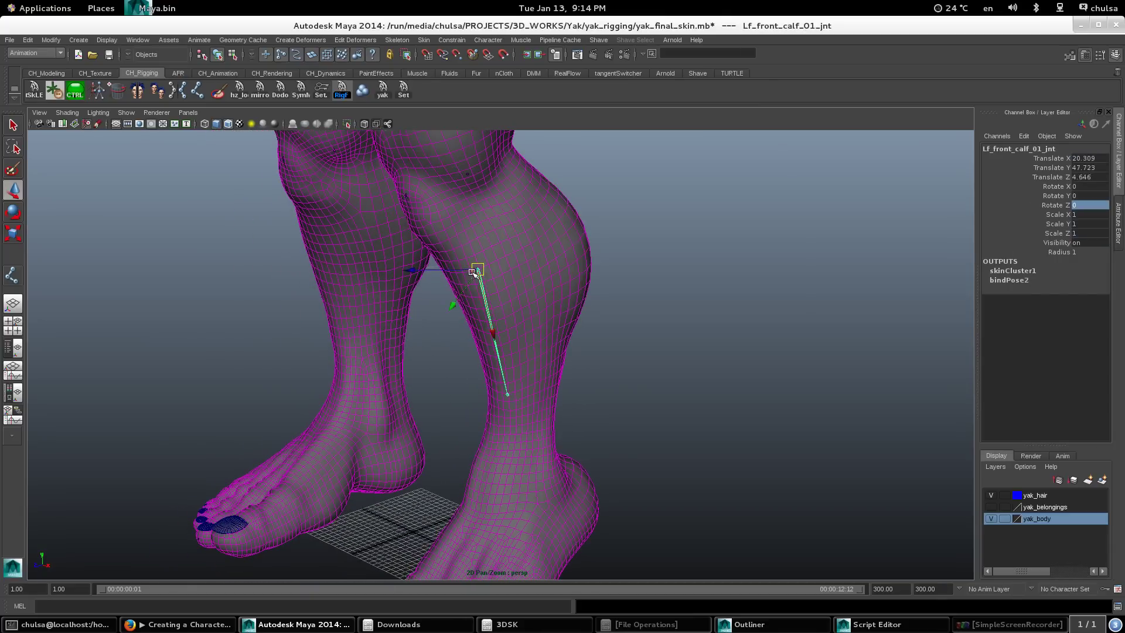
pyautogui.hotkey('ctrl', 'z')
pyautogui.hotkey('ctrl', 'z')
# Step: Rotate the left ankle to about -55 degrees in Z and examine how the front calf muscle joint and shin follow
pyautogui.scroll(-3, 474, 352)
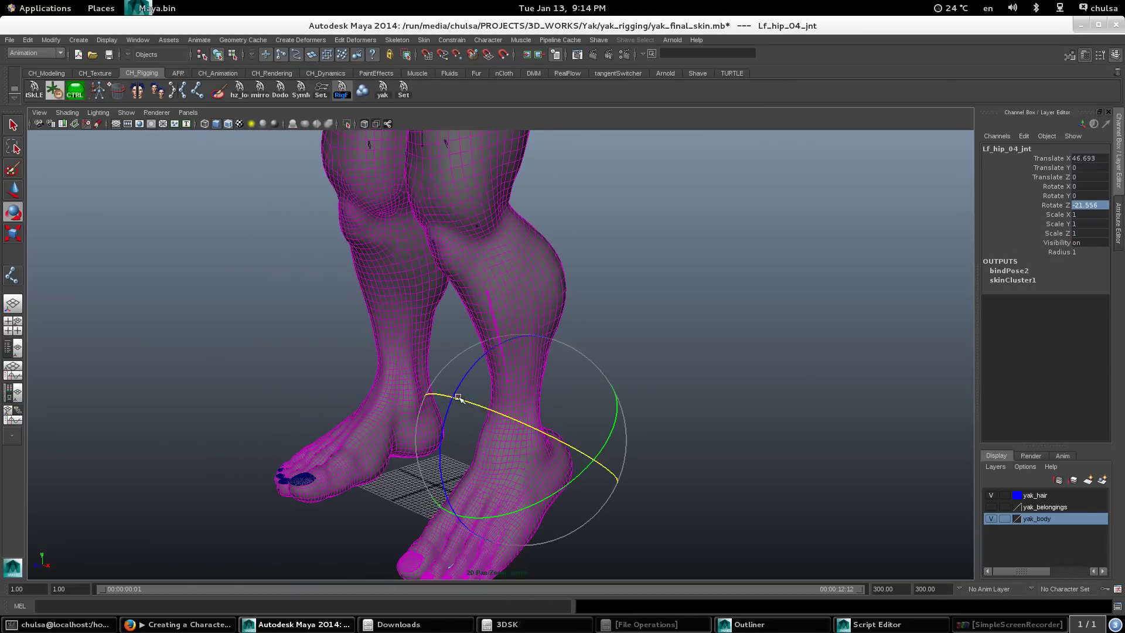
pyautogui.keyDown('alt'); pyautogui.moveTo(506, 328); pyautogui.dragTo(407, 286); pyautogui.keyUp('alt')
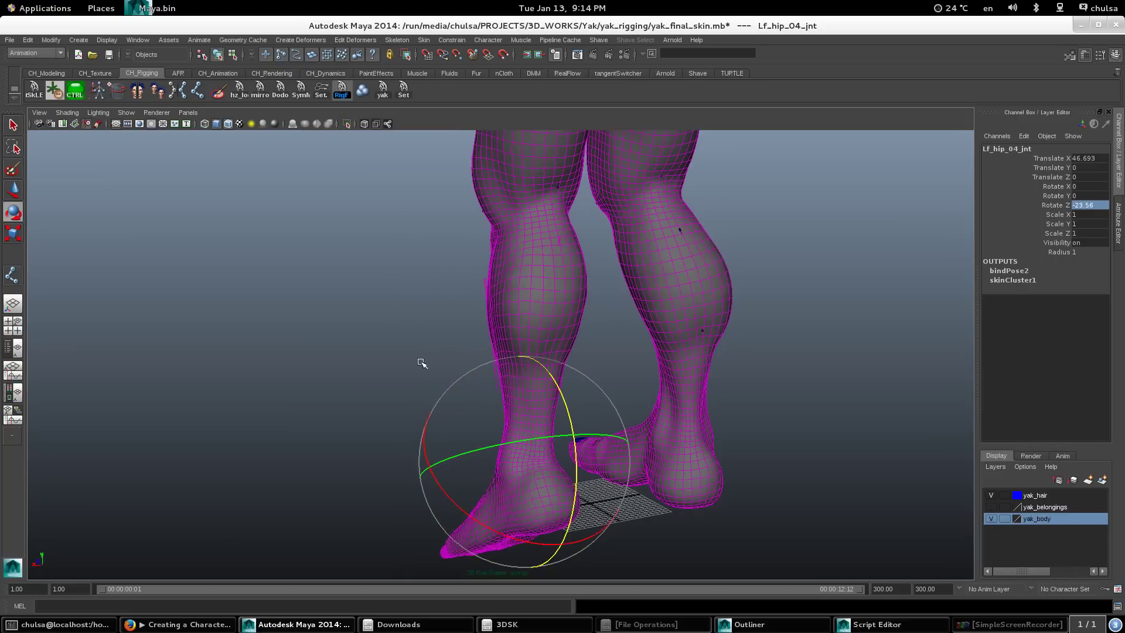
pyautogui.keyDown('alt'); pyautogui.moveTo(420, 362); pyautogui.dragTo(479, 454); pyautogui.keyUp('alt')
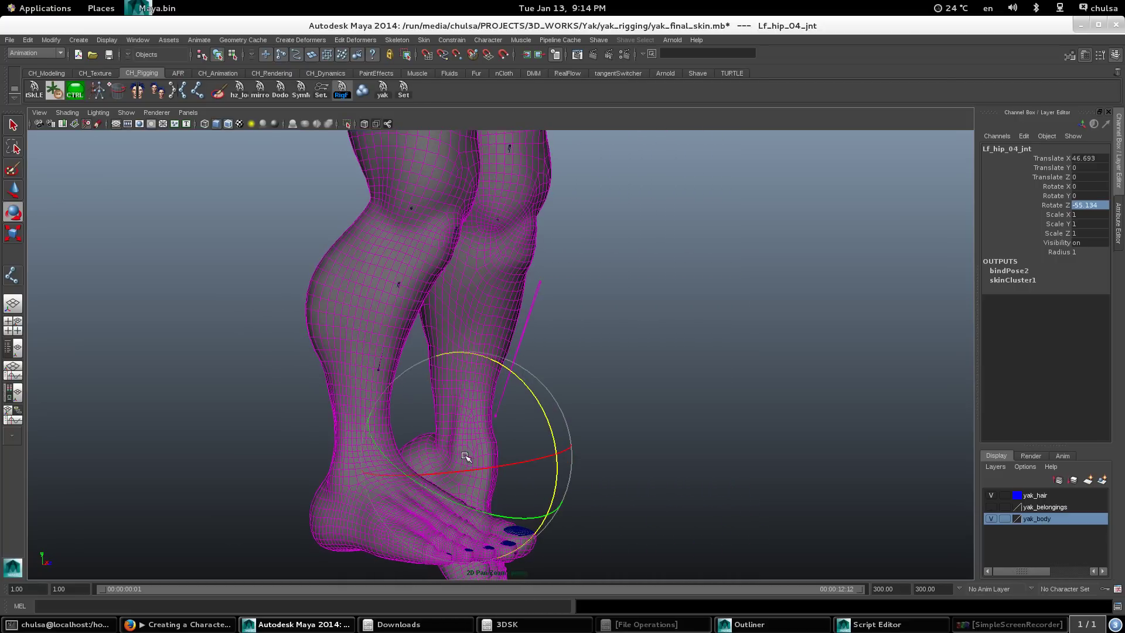
pyautogui.keyDown('alt'); pyautogui.moveTo(516, 315); pyautogui.dragTo(519, 388); pyautogui.keyUp('alt')
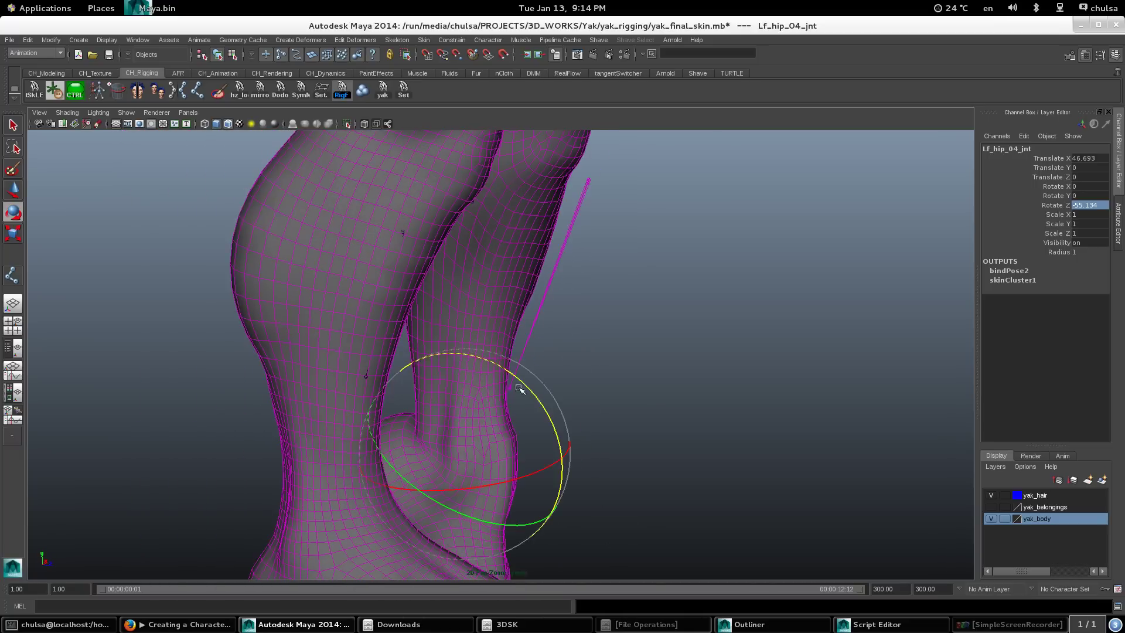
pyautogui.moveTo(634, 363)
pyautogui.keyDown('alt'); pyautogui.mouseDown()
pyautogui.moveTo(610, 294)
pyautogui.moveTo(728, 304)
pyautogui.moveTo(663, 372)
pyautogui.moveTo(651, 360)
pyautogui.mouseUp(); pyautogui.keyUp('alt')
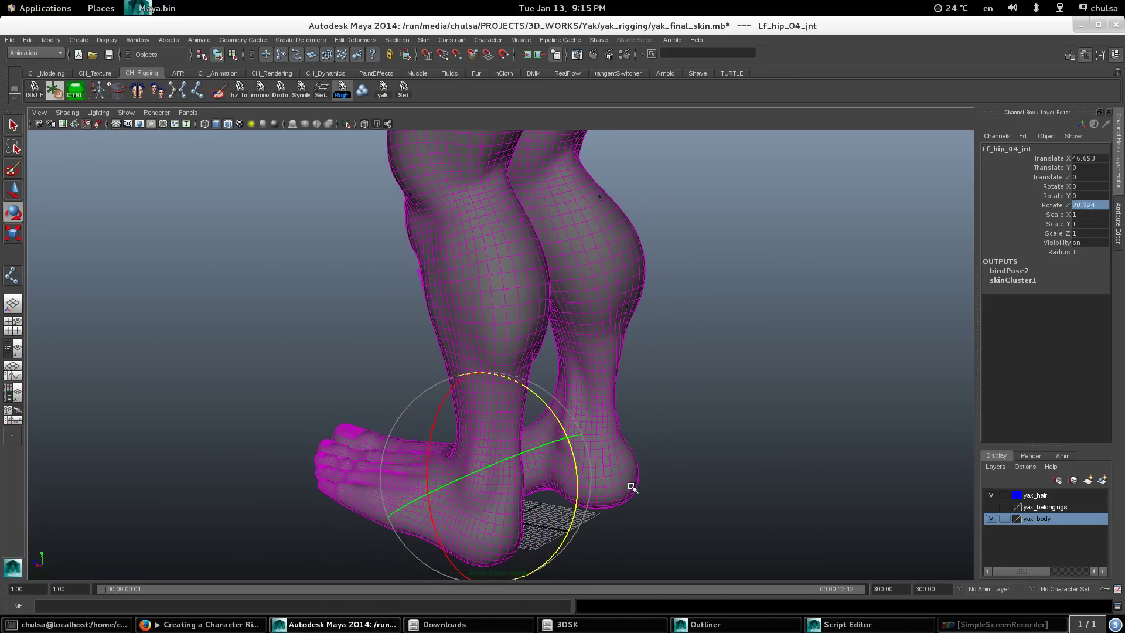
# Step: Flex the left foot up and down about Z to check the calf, and reset the ankle's Rotate Z to 0
pyautogui.keyDown('alt'); pyautogui.moveTo(631, 487); pyautogui.dragTo(655, 371); pyautogui.keyUp('alt')
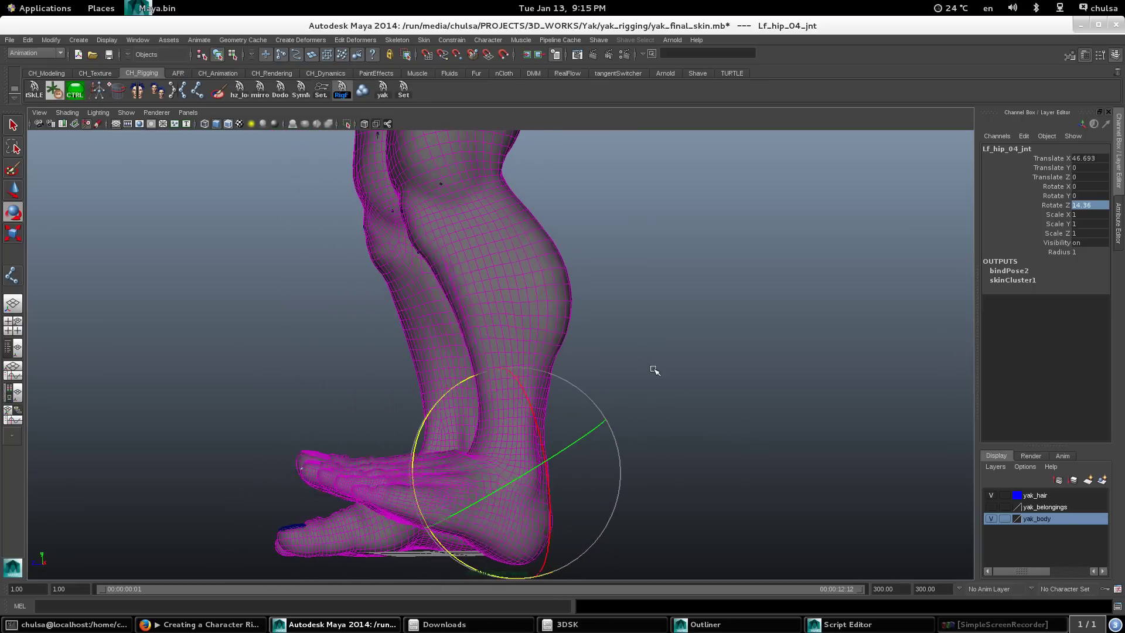
pyautogui.moveTo(671, 415); pyautogui.dragTo(626, 333, button='middle')
pyautogui.moveTo(650, 374); pyautogui.dragTo(608, 317, button='middle')
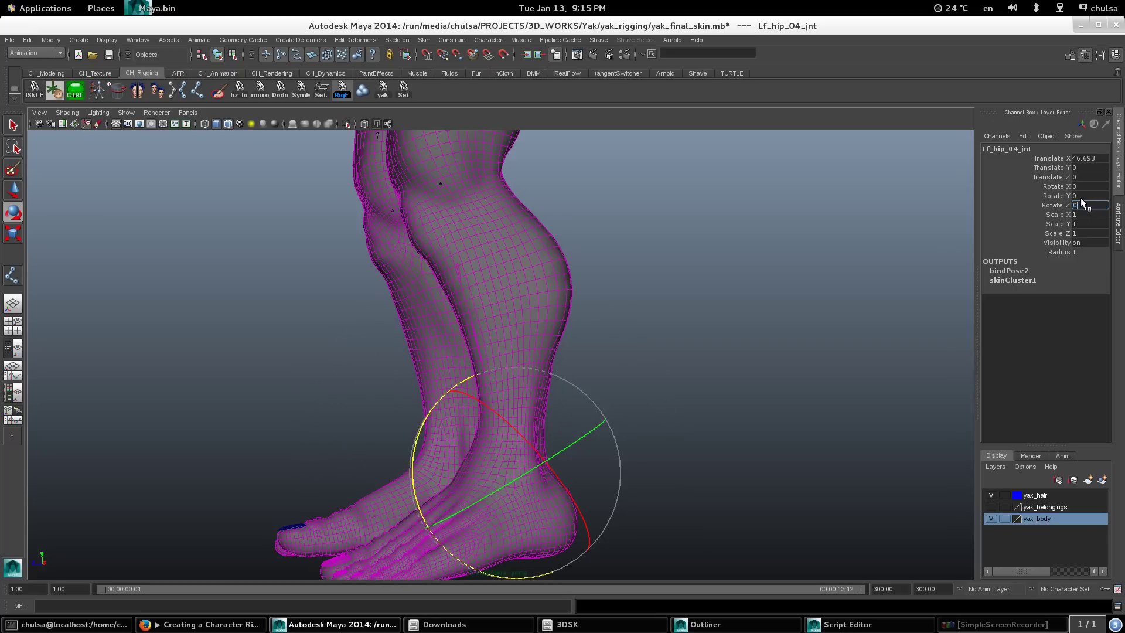
pyautogui.keyDown('alt'); pyautogui.moveTo(563, 346); pyautogui.dragTo(402, 390, button='right'); pyautogui.keyUp('alt')
pyautogui.keyDown('alt'); pyautogui.moveTo(402, 389); pyautogui.dragTo(580, 497); pyautogui.keyUp('alt')
pyautogui.keyDown('alt'); pyautogui.moveTo(580, 497); pyautogui.dragTo(662, 528, button='right'); pyautogui.keyUp('alt')
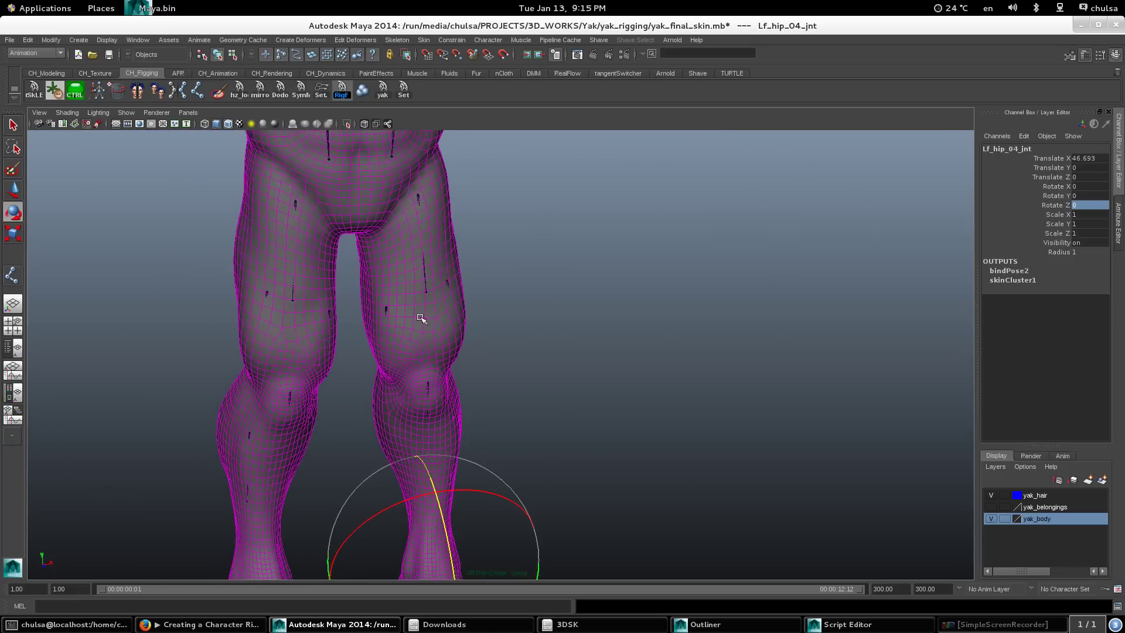
# Step: Select the joints Lf_hip_02_jnt and Rt_hip_02_jnt and spread both legs to about 56 degrees in Y
pyautogui.press('4')
pyautogui.scroll(4, 408, 309)
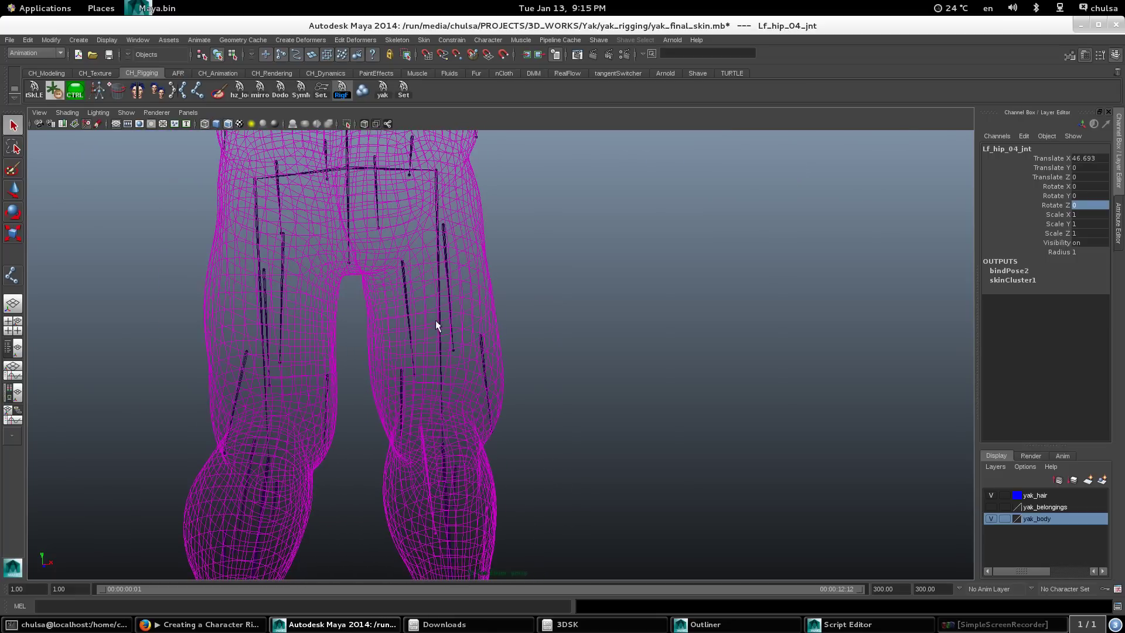
pyautogui.click(436, 322)
pyautogui.keyDown('alt'); pyautogui.moveTo(293, 315); pyautogui.dragTo(238, 248); pyautogui.keyUp('alt')
pyautogui.keyDown('shift'); pyautogui.click(245, 247); pyautogui.keyUp('shift')
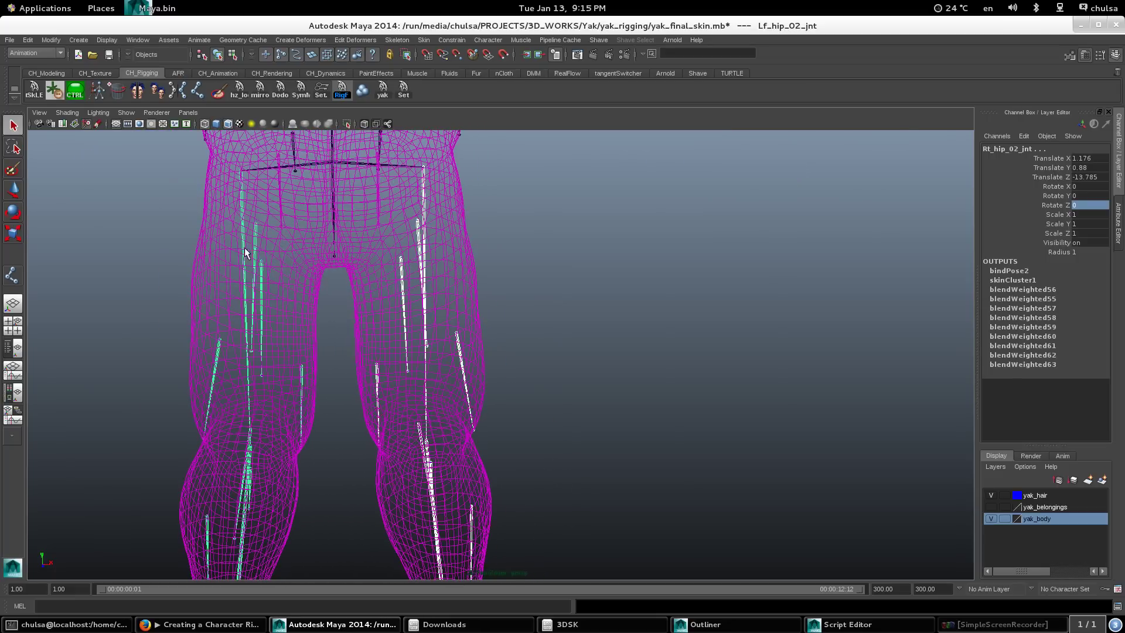
pyautogui.keyDown('alt'); pyautogui.moveTo(346, 174); pyautogui.dragTo(484, 391); pyautogui.keyUp('alt')
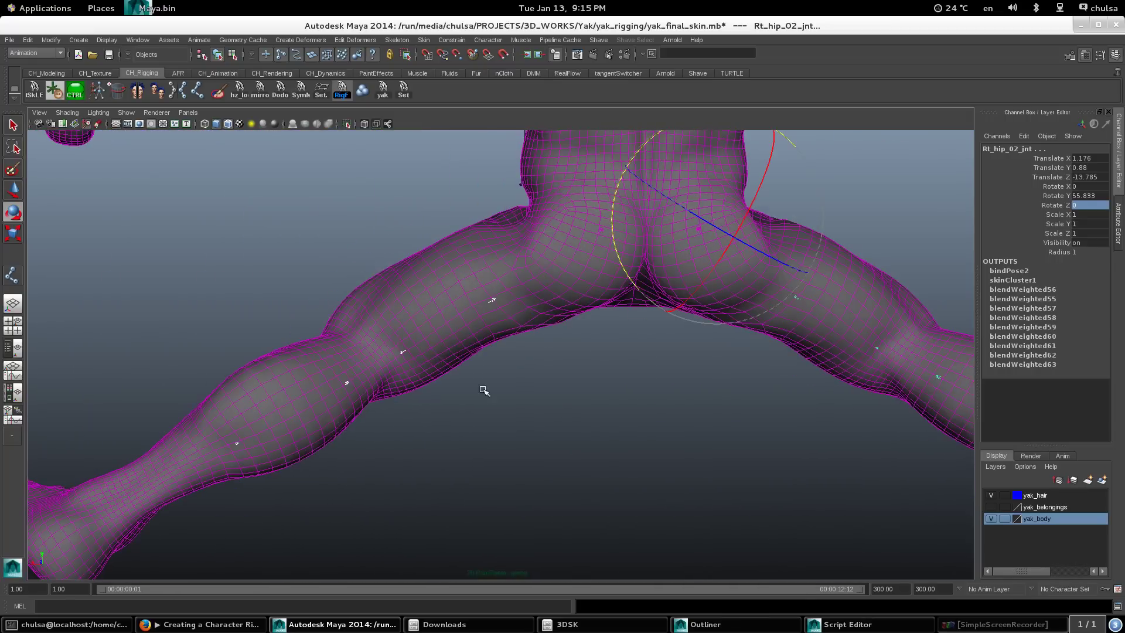
# Step: Swing both legs between about 47 and 60 degrees in Y, ending at about 54, to examine the thighs and buttocks
pyautogui.moveTo(484, 390); pyautogui.dragTo(459, 293, button='middle')
pyautogui.keyDown('alt'); pyautogui.moveTo(459, 294); pyautogui.dragTo(607, 275); pyautogui.keyUp('alt')
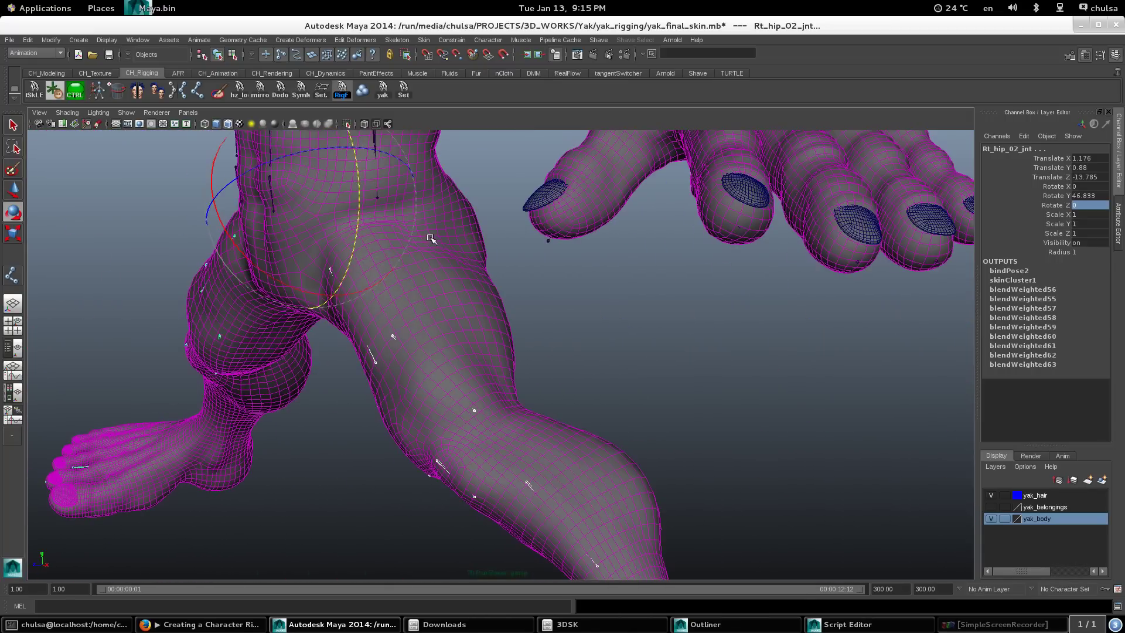
pyautogui.keyDown('alt'); pyautogui.moveTo(431, 238); pyautogui.dragTo(567, 276); pyautogui.keyUp('alt')
pyautogui.moveTo(567, 276); pyautogui.dragTo(571, 331, button='middle')
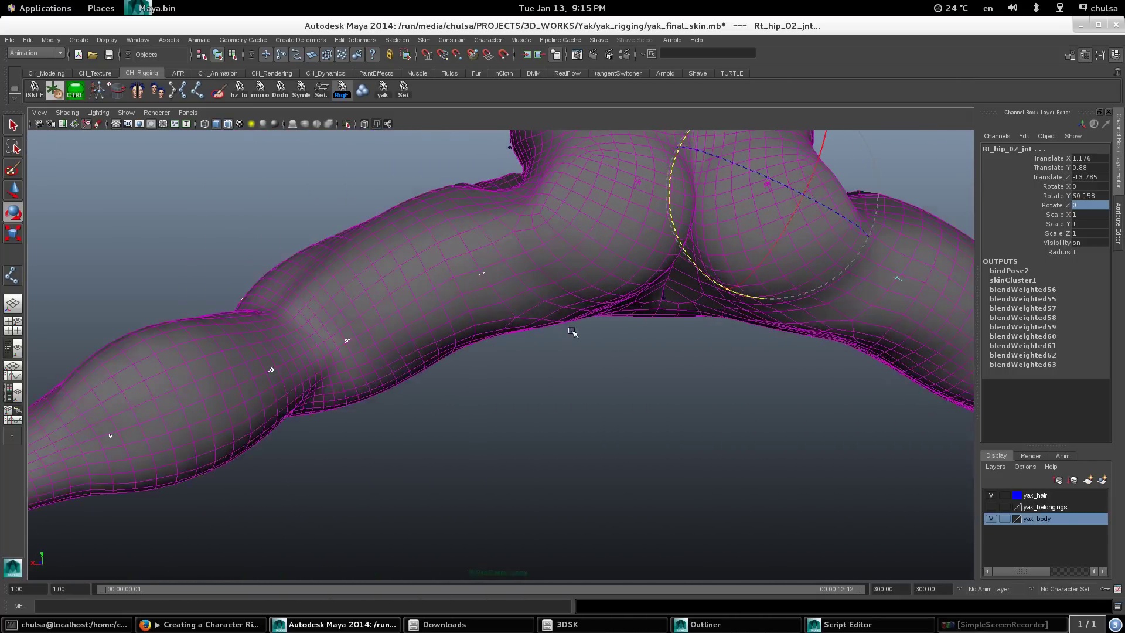
pyautogui.keyDown('alt'); pyautogui.moveTo(573, 332); pyautogui.dragTo(554, 355); pyautogui.keyUp('alt')
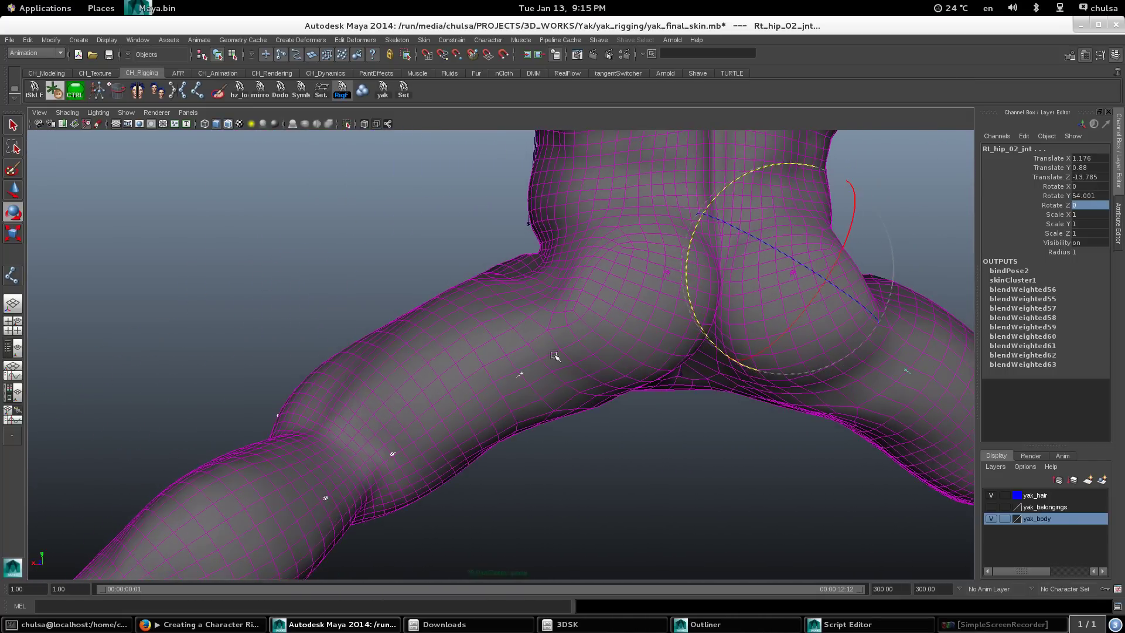
# Step: Toggle the visibility of the yak_belongings layer, and undo that change together with the hip rotations
pyautogui.click(991, 507)
pyautogui.keyDown('alt'); pyautogui.moveTo(636, 348); pyautogui.dragTo(656, 372); pyautogui.keyUp('alt')
pyautogui.hotkey('ctrl', 'z')
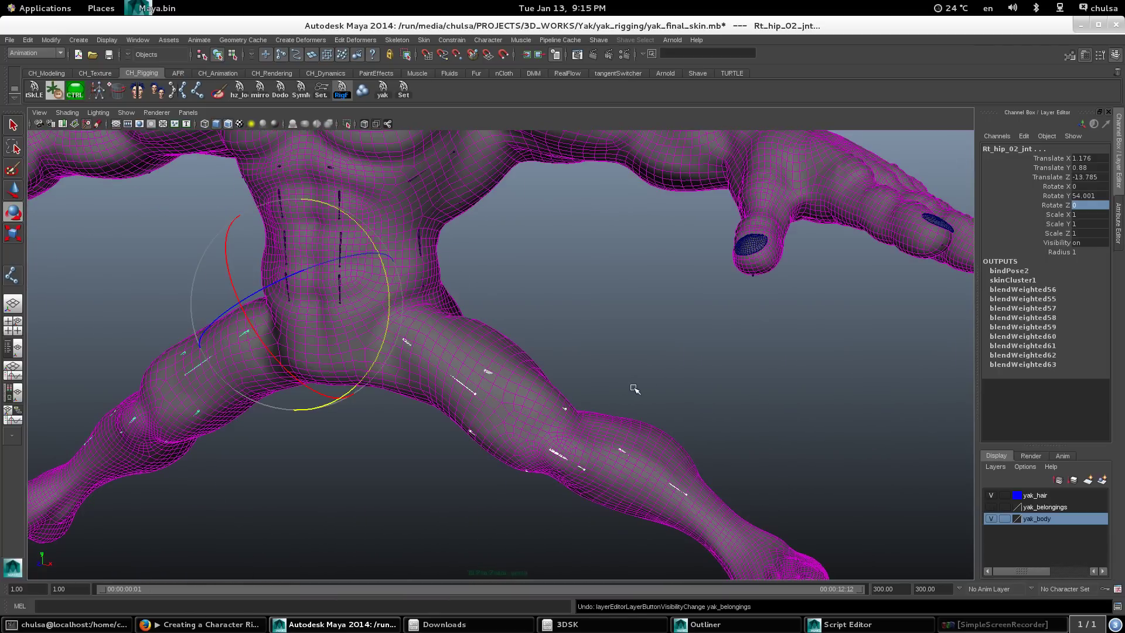
pyautogui.hotkey('ctrl', 'z')
pyautogui.hotkey('ctrl', 'z')
pyautogui.hotkey('ctrl', 'z')
# Step: Select the left index finger joints in wireframe and curl them to about 33 degrees in Z in shaded display
pyautogui.keyDown('alt'); pyautogui.moveTo(524, 322); pyautogui.dragTo(351, 234, button='right'); pyautogui.keyUp('alt')
pyautogui.keyDown('alt'); pyautogui.moveTo(555, 359); pyautogui.dragTo(577, 379, button='middle'); pyautogui.keyUp('alt')
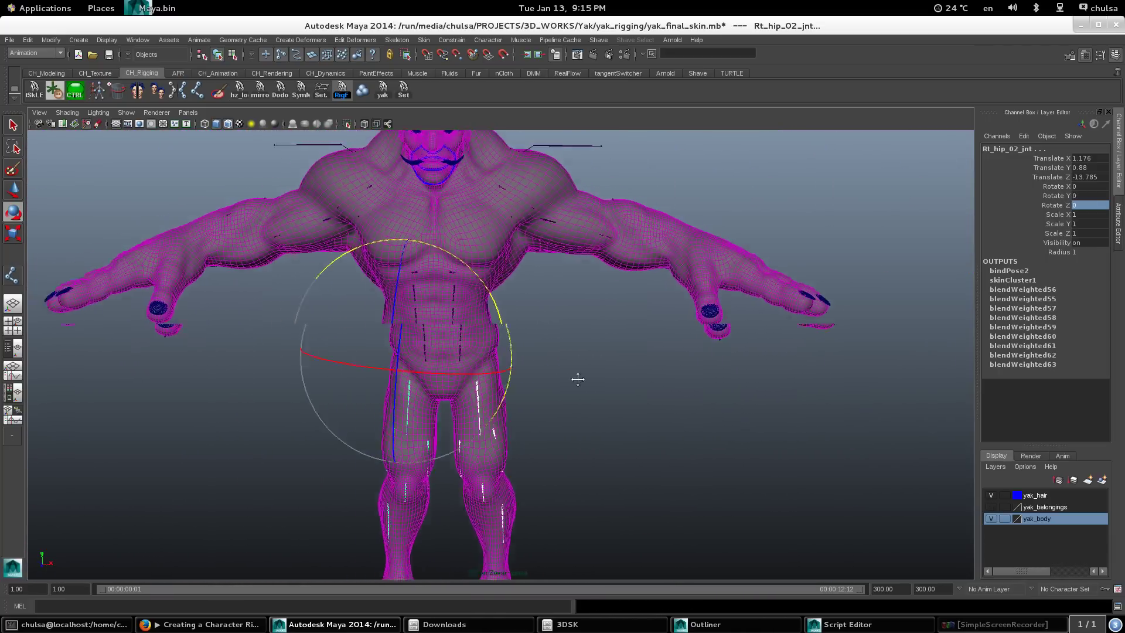
pyautogui.keyDown('alt'); pyautogui.moveTo(578, 379); pyautogui.dragTo(561, 396); pyautogui.keyUp('alt')
pyautogui.press('4')
pyautogui.keyDown('alt'); pyautogui.moveTo(518, 416); pyautogui.dragTo(475, 320, button='middle'); pyautogui.keyUp('alt')
pyautogui.keyDown('alt'); pyautogui.moveTo(475, 319); pyautogui.dragTo(618, 430, button='right'); pyautogui.keyUp('alt')
pyautogui.keyDown('alt'); pyautogui.moveTo(617, 430); pyautogui.dragTo(512, 363); pyautogui.keyUp('alt')
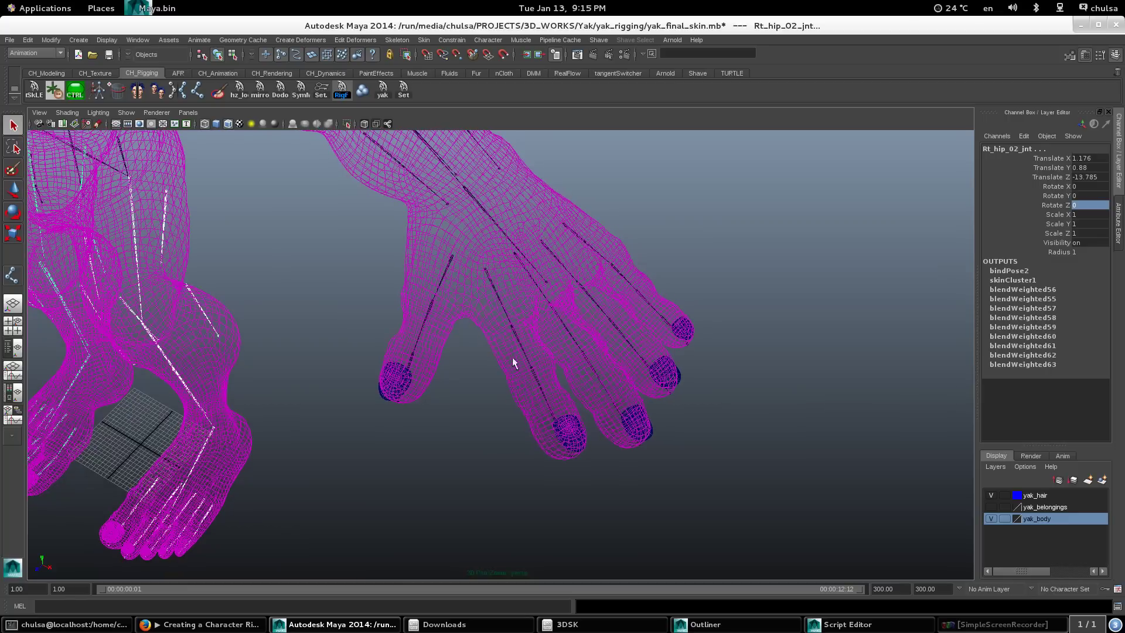
pyautogui.click(524, 359)
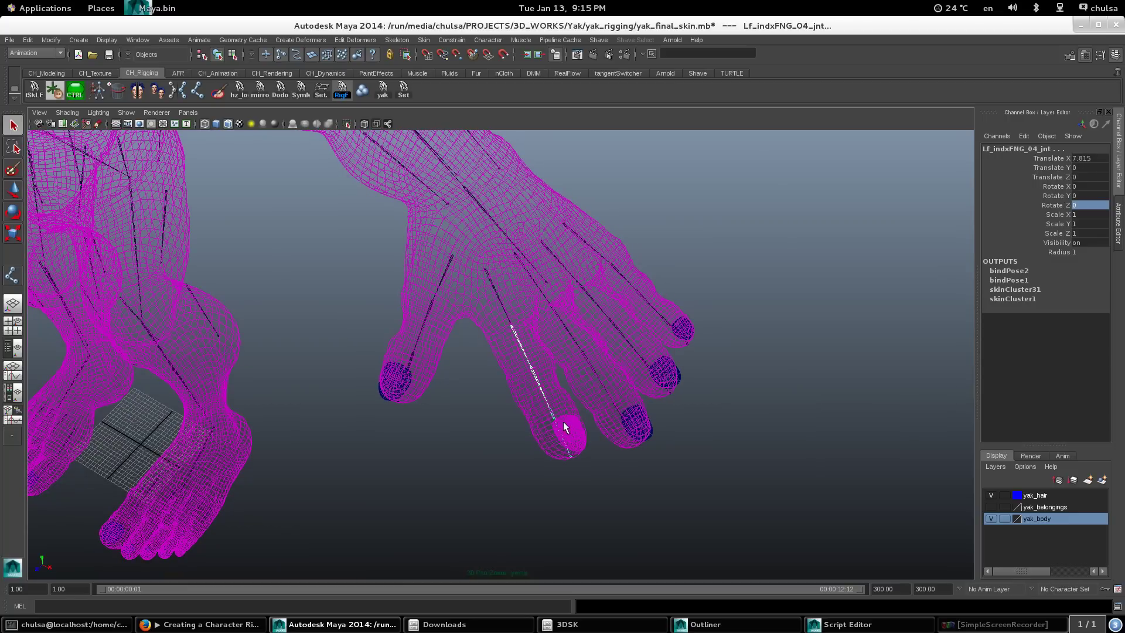
pyautogui.press('5')
pyautogui.press('e')
pyautogui.moveTo(550, 282)
pyautogui.keyDown('alt'); pyautogui.mouseDown()
pyautogui.moveTo(652, 277)
pyautogui.moveTo(651, 314)
pyautogui.moveTo(614, 350)
pyautogui.mouseUp(); pyautogui.keyUp('alt')
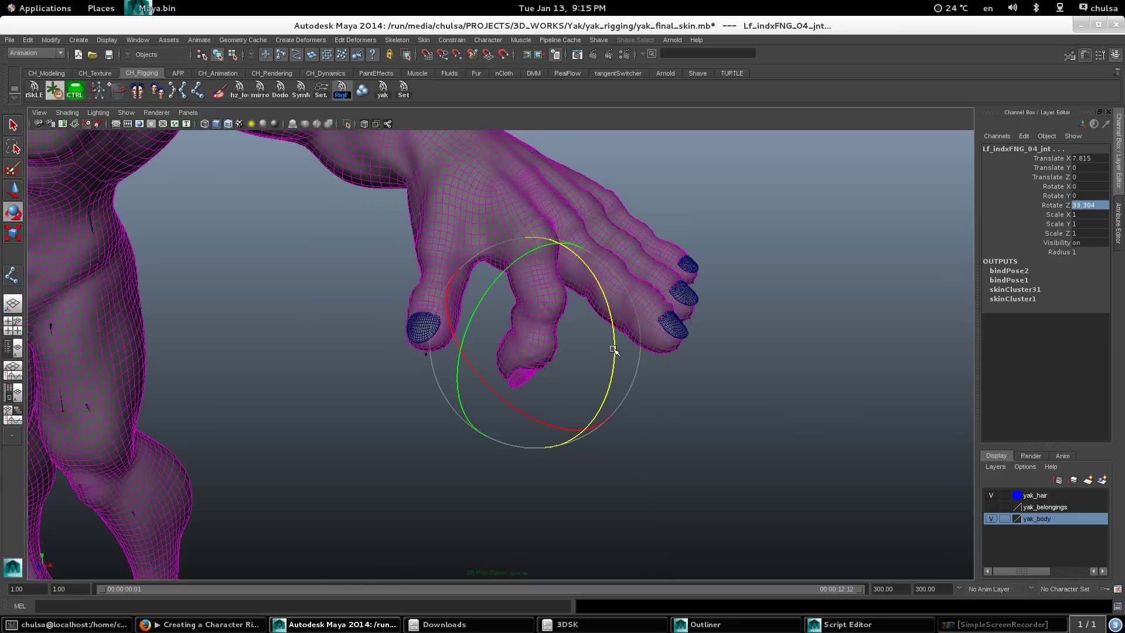
# Step: Curl the left index finger further to about 62 degrees in Z and relax it to about 41 degrees, examining its deformation
pyautogui.keyDown('alt'); pyautogui.moveTo(706, 292); pyautogui.dragTo(787, 239); pyautogui.keyUp('alt')
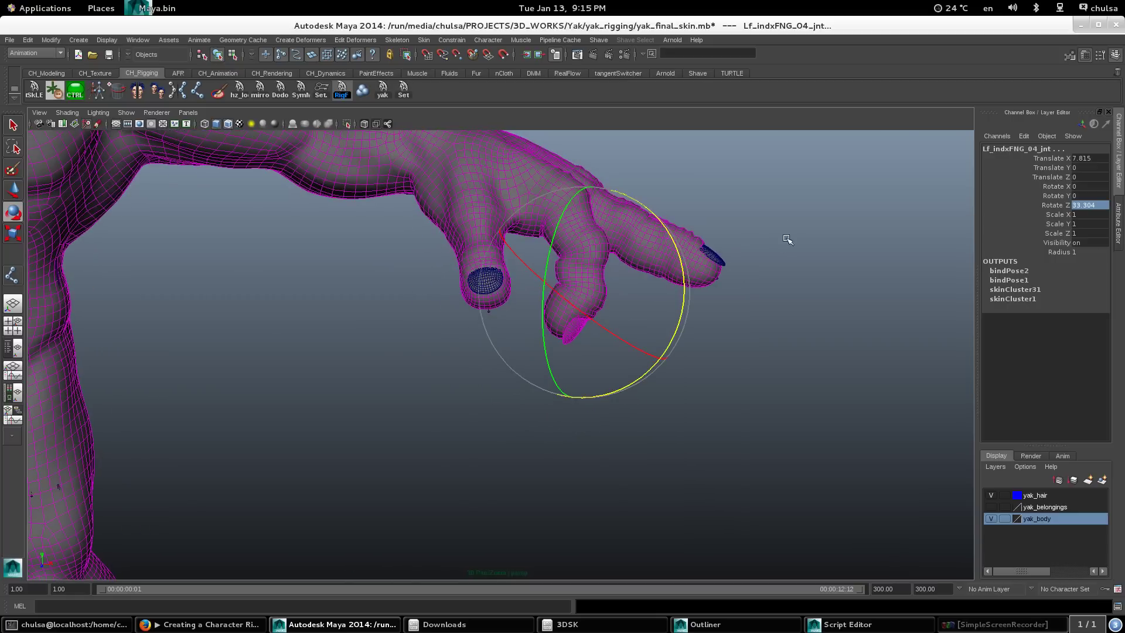
pyautogui.moveTo(786, 234); pyautogui.dragTo(783, 260, button='middle')
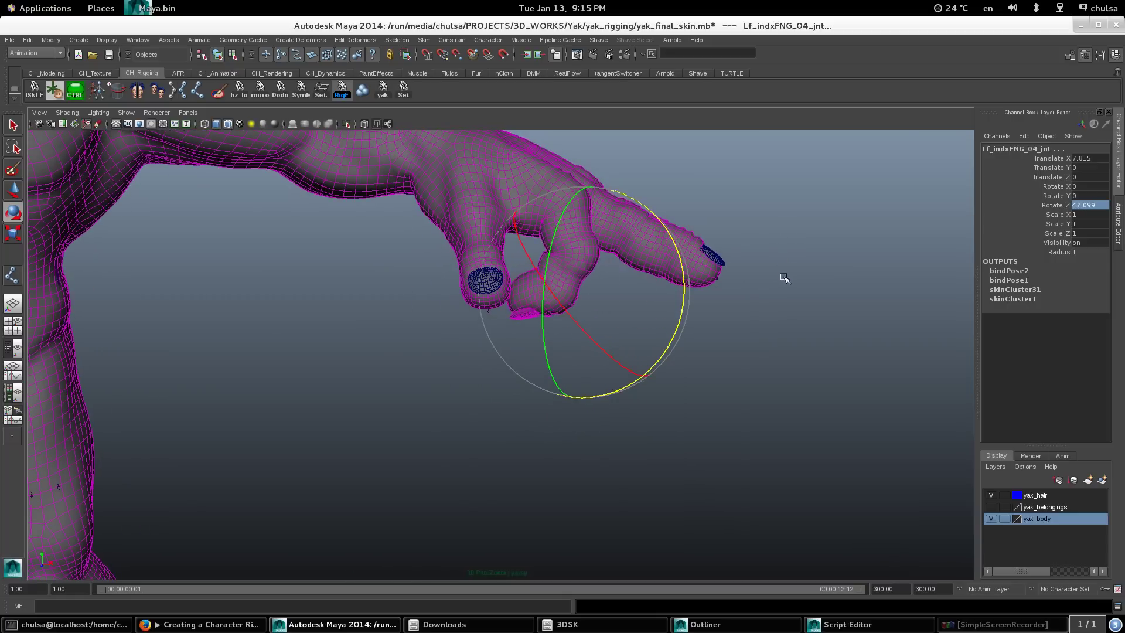
pyautogui.keyDown('alt'); pyautogui.moveTo(729, 291); pyautogui.dragTo(638, 399); pyautogui.keyUp('alt')
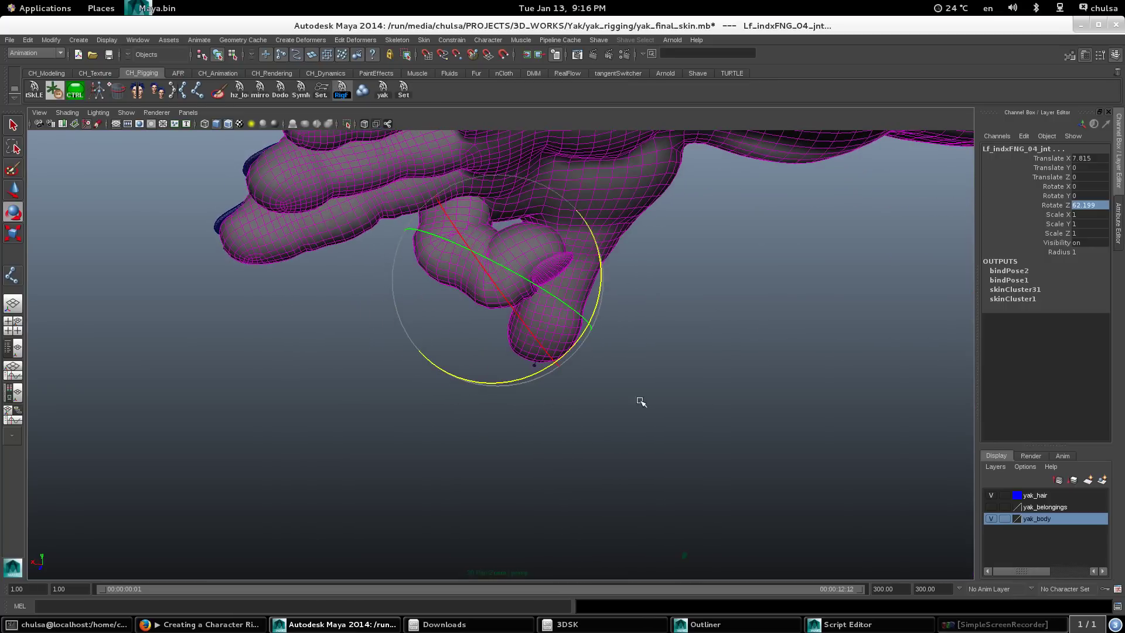
pyautogui.moveTo(638, 399); pyautogui.dragTo(625, 414, button='middle')
pyautogui.keyDown('alt'); pyautogui.moveTo(625, 415); pyautogui.dragTo(483, 261); pyautogui.keyUp('alt')
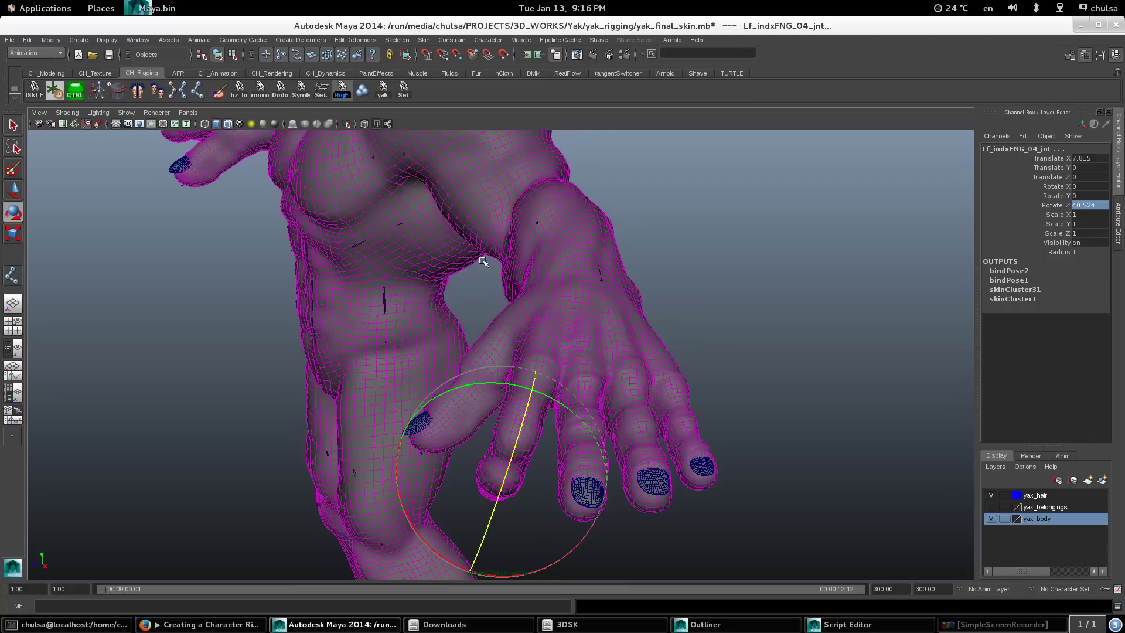
# Step: Frame the whole character and turn on the Poly Count heads-up display
pyautogui.keyDown('alt'); pyautogui.moveTo(500, 230); pyautogui.dragTo(534, 374, button='middle'); pyautogui.keyUp('alt')
pyautogui.keyDown('alt'); pyautogui.moveTo(610, 282); pyautogui.dragTo(482, 248, button='right'); pyautogui.keyUp('alt')
pyautogui.keyDown('alt'); pyautogui.moveTo(483, 249); pyautogui.dragTo(419, 241); pyautogui.keyUp('alt')
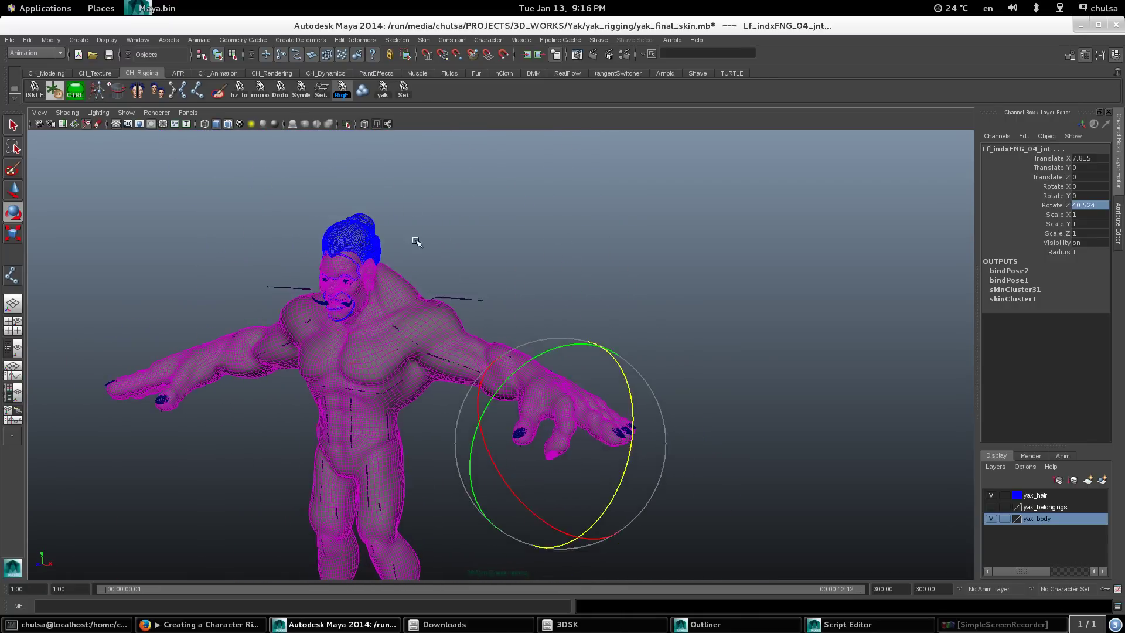
pyautogui.keyDown('alt'); pyautogui.moveTo(419, 241); pyautogui.dragTo(472, 151, button='middle'); pyautogui.keyUp('alt')
pyautogui.keyDown('alt'); pyautogui.moveTo(472, 152); pyautogui.dragTo(423, 203, button='right'); pyautogui.keyUp('alt')
pyautogui.click(141, 41)
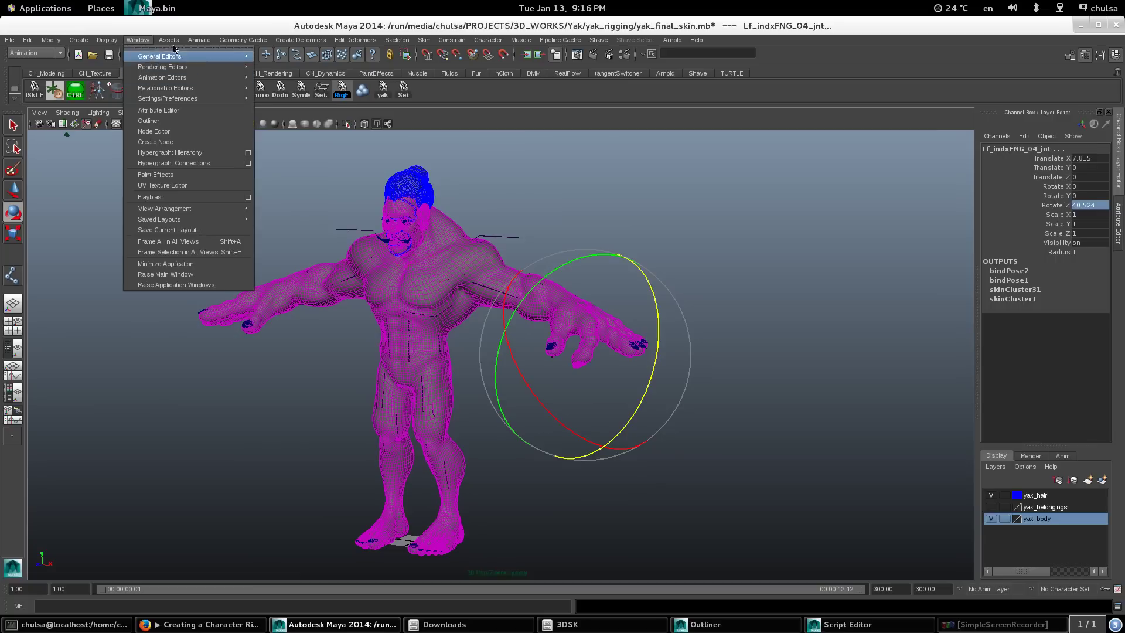
pyautogui.moveTo(107, 40)
pyautogui.moveTo(124, 68)
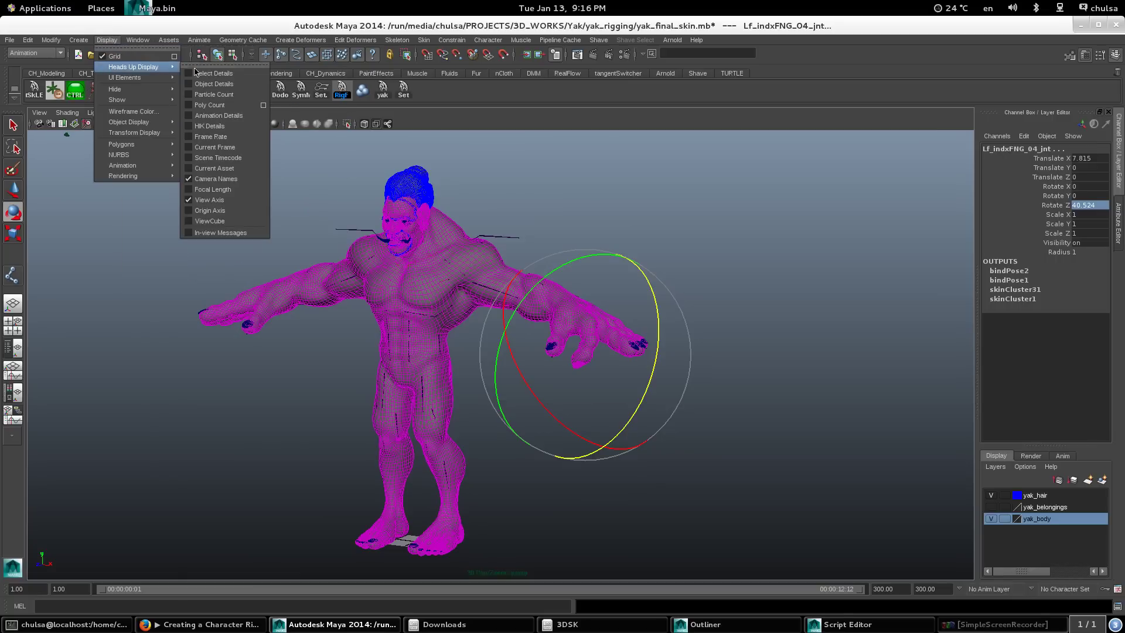
pyautogui.click(210, 105)
pyautogui.keyDown('alt'); pyautogui.moveTo(459, 341); pyautogui.dragTo(392, 330); pyautogui.keyUp('alt')
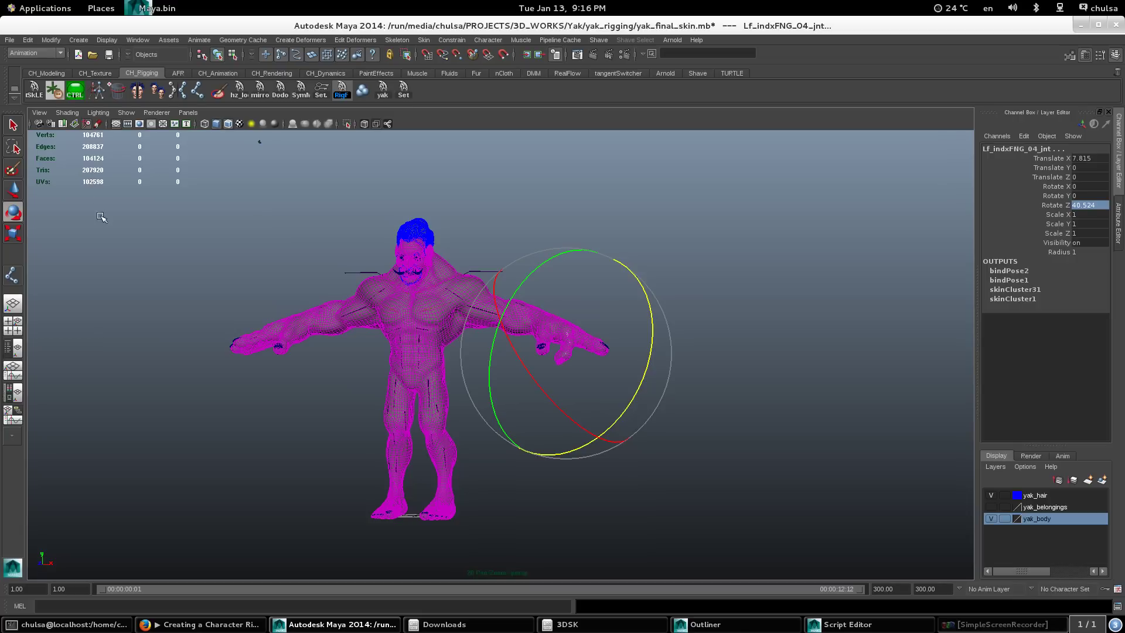
# Step: Reset the left index finger joints' Rotate Z to 0
pyautogui.scroll(10, 621, 342)
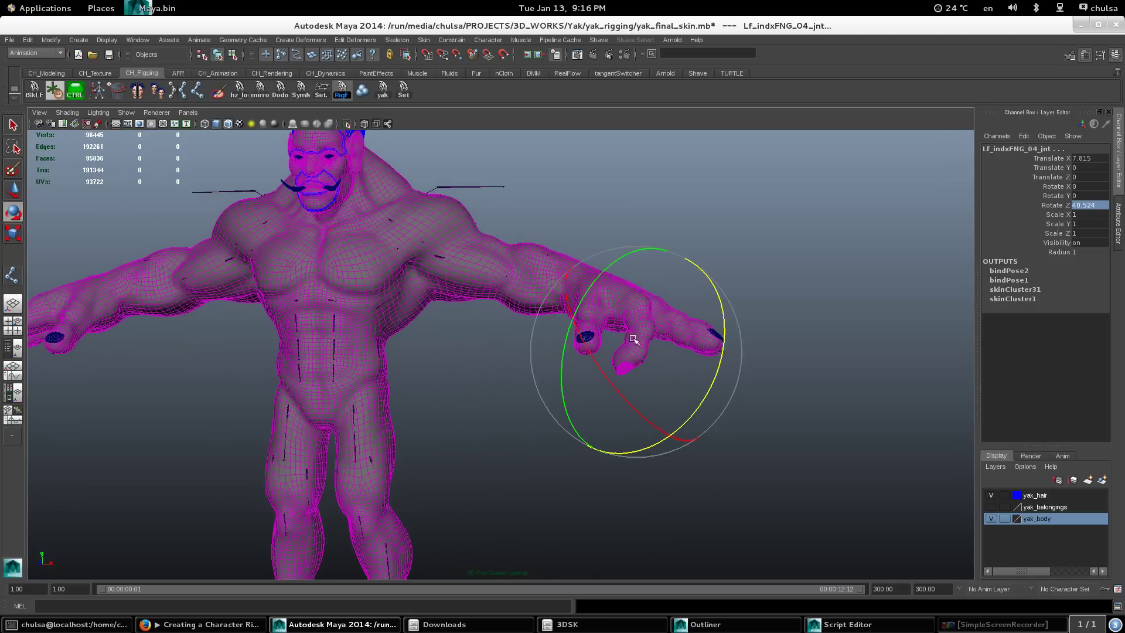
pyautogui.keyDown('alt'); pyautogui.moveTo(593, 350); pyautogui.dragTo(656, 343); pyautogui.keyUp('alt')
pyautogui.scroll(-6, 650, 334)
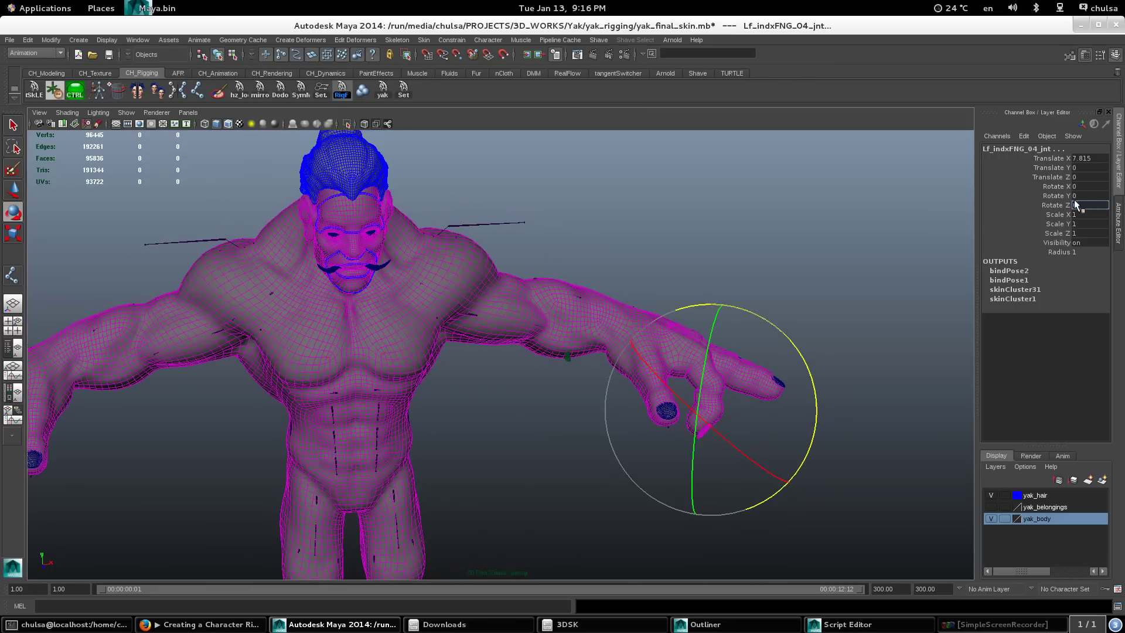
pyautogui.press('Return')
# Step: Select both upper arm joints, Lf_arm_02_jnt and Rt_arm_02_jnt, in wireframe display
pyautogui.keyDown('alt'); pyautogui.moveTo(278, 406); pyautogui.dragTo(366, 357); pyautogui.keyUp('alt')
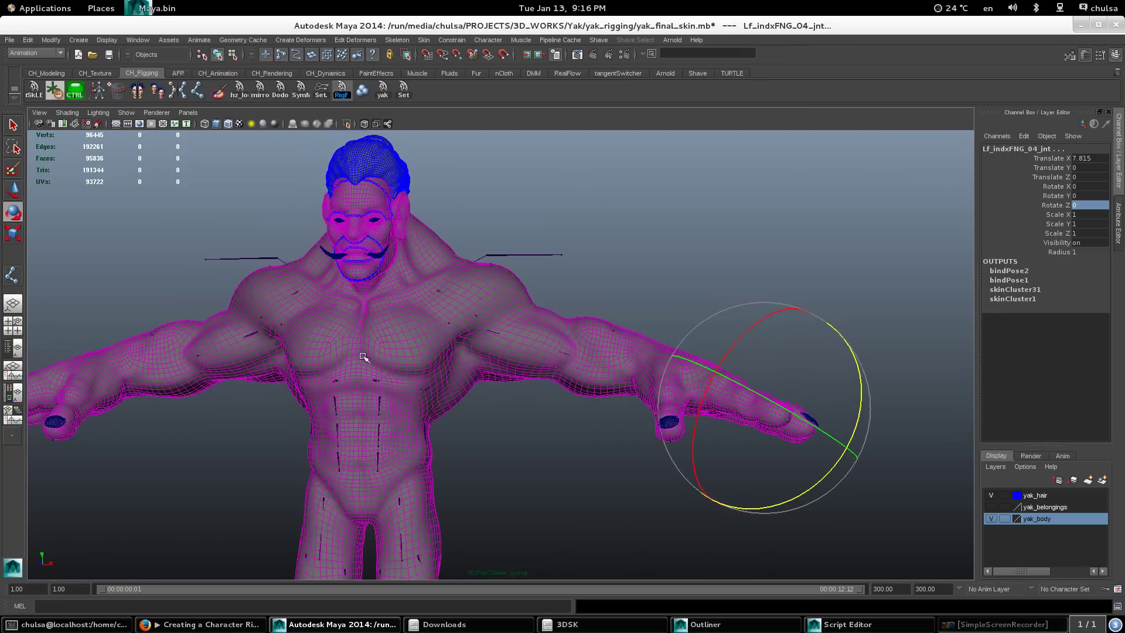
pyautogui.keyDown('alt'); pyautogui.moveTo(347, 348); pyautogui.dragTo(451, 455, button='right'); pyautogui.keyUp('alt')
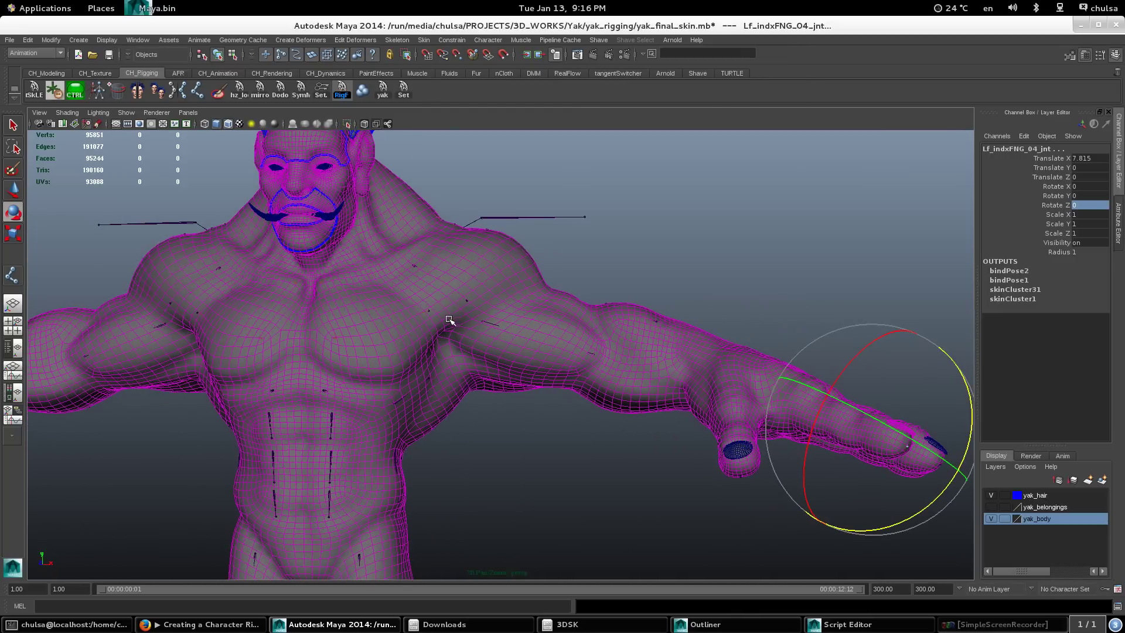
pyautogui.press('4')
pyautogui.press('q')
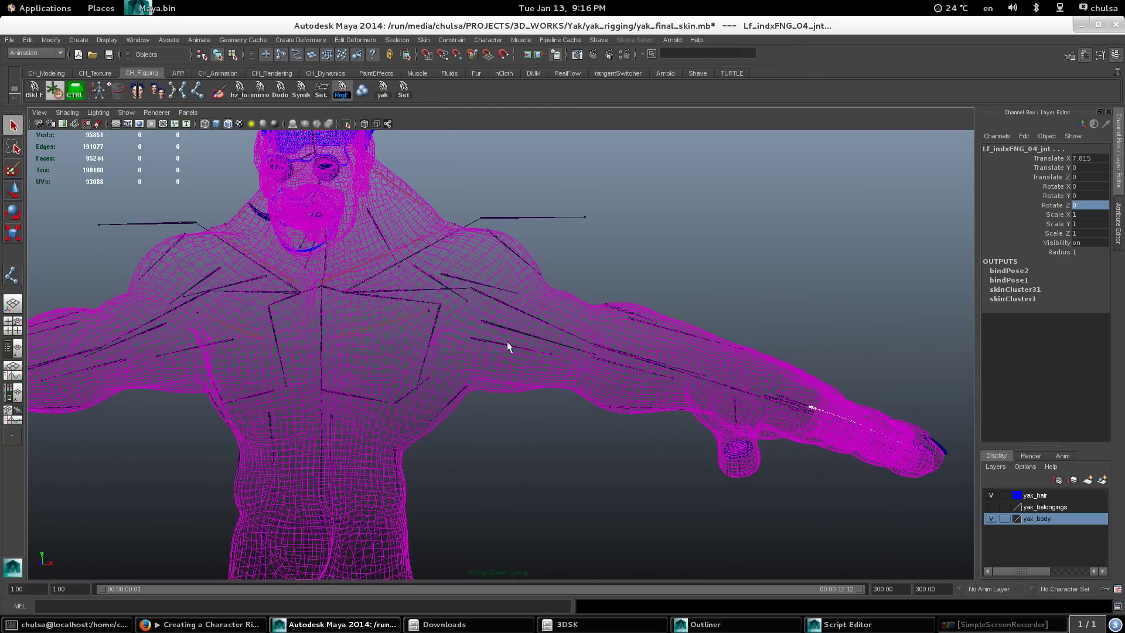
pyautogui.click(540, 317)
pyautogui.keyDown('alt'); pyautogui.moveTo(540, 318); pyautogui.dragTo(391, 251, button='right'); pyautogui.keyUp('alt')
pyautogui.keyDown('alt'); pyautogui.moveTo(392, 252); pyautogui.dragTo(243, 344); pyautogui.keyUp('alt')
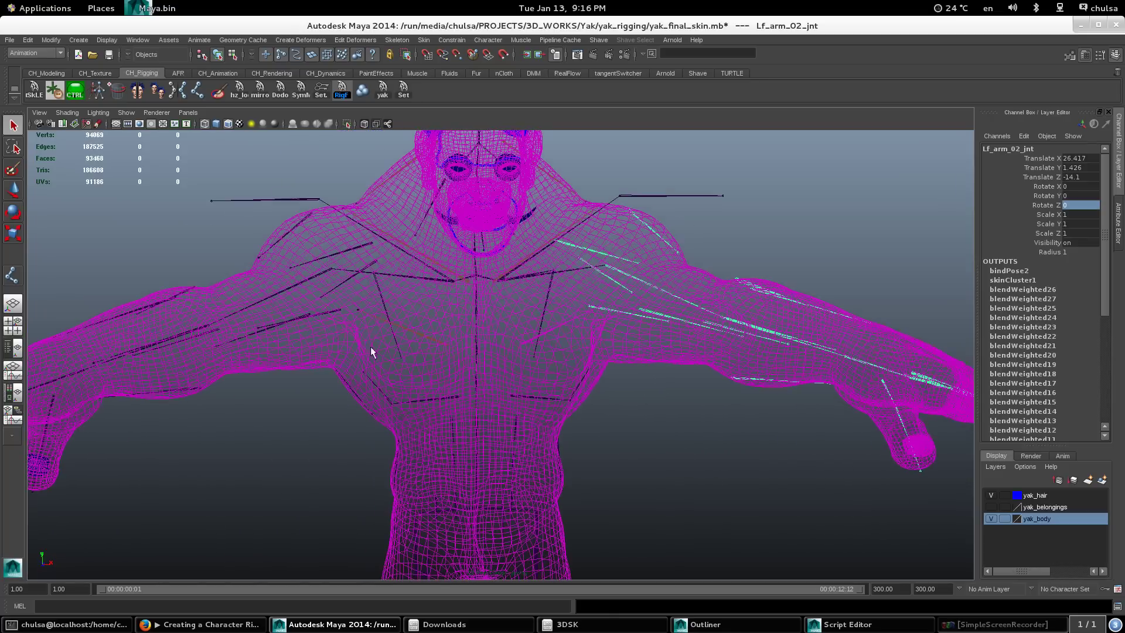
pyautogui.keyDown('alt'); pyautogui.moveTo(280, 292); pyautogui.dragTo(321, 304); pyautogui.keyUp('alt')
pyautogui.keyDown('shift'); pyautogui.click(265, 280); pyautogui.keyUp('shift')
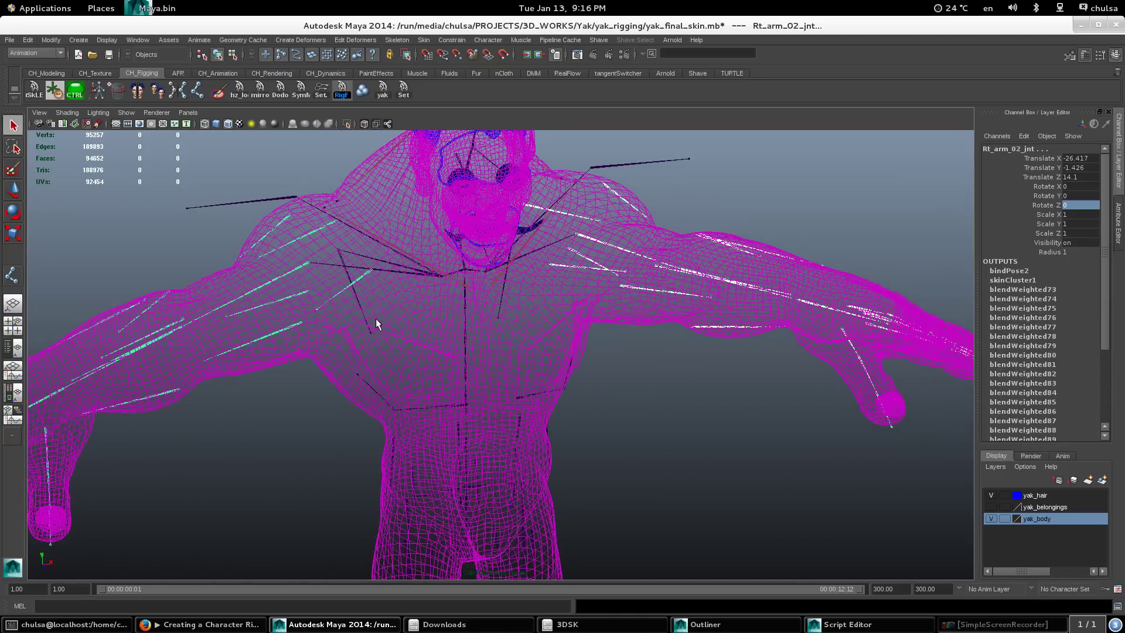
# Step: Switch to shaded display and raise both arms to about 32 degrees in Z
pyautogui.scroll(-3, 398, 331)
pyautogui.keyDown('alt'); pyautogui.moveTo(441, 358); pyautogui.dragTo(426, 353); pyautogui.keyUp('alt')
pyautogui.press('5')
pyautogui.press('e')
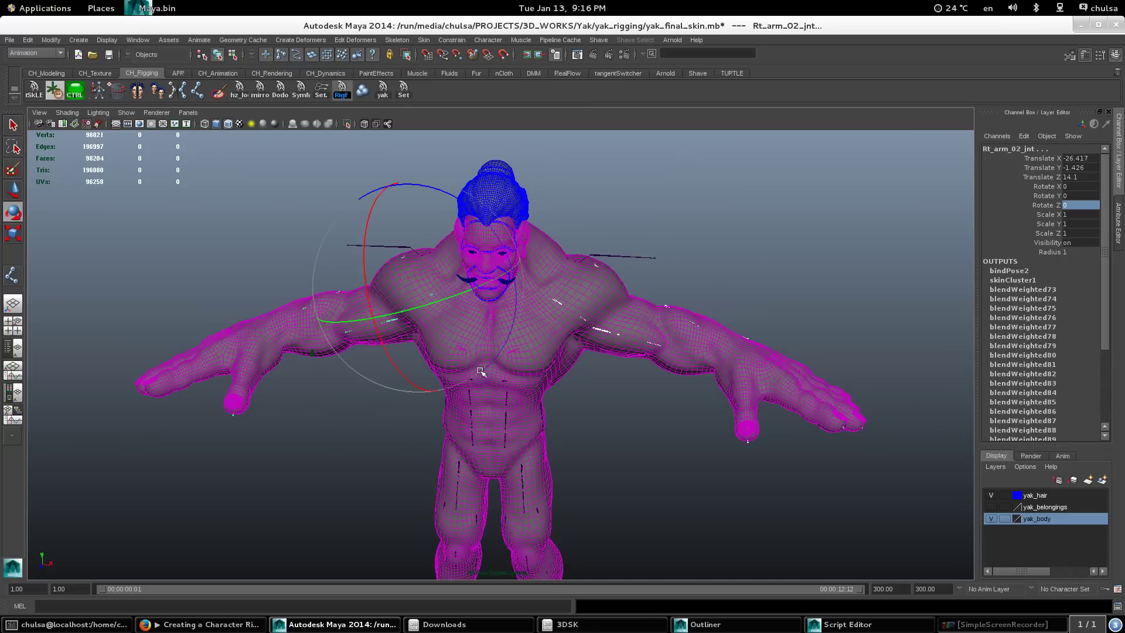
pyautogui.keyDown('alt'); pyautogui.moveTo(560, 337); pyautogui.dragTo(556, 341); pyautogui.keyUp('alt')
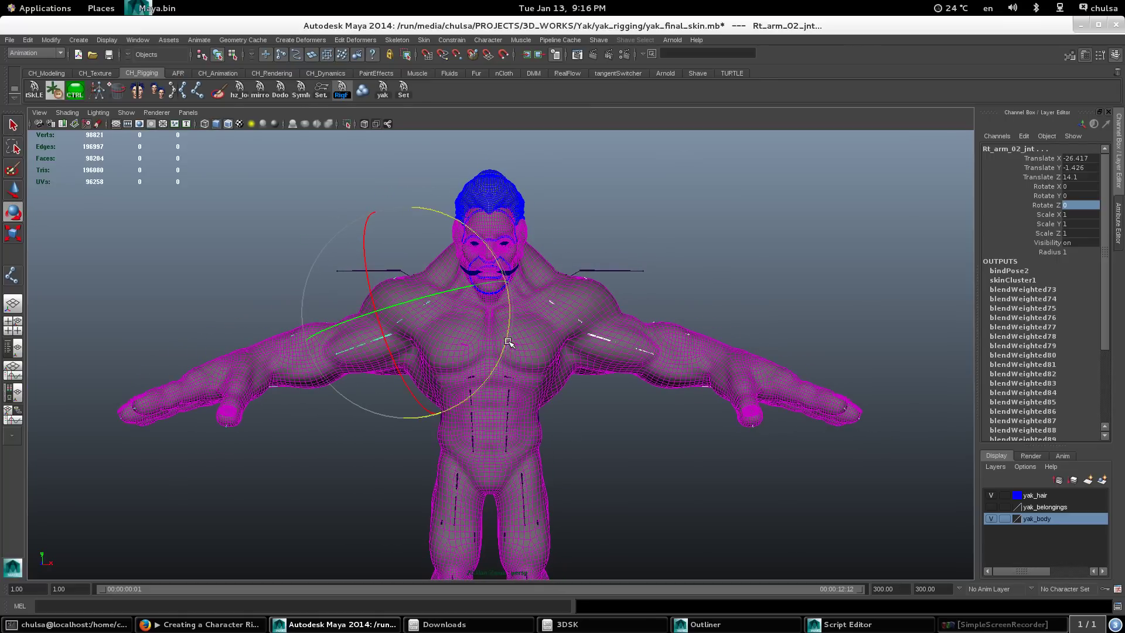
pyautogui.moveTo(500, 362); pyautogui.dragTo(499, 343)
# Step: Hide the joints and the wireframe overlay in the viewport so only the shaded body shows
pyautogui.click(125, 112)
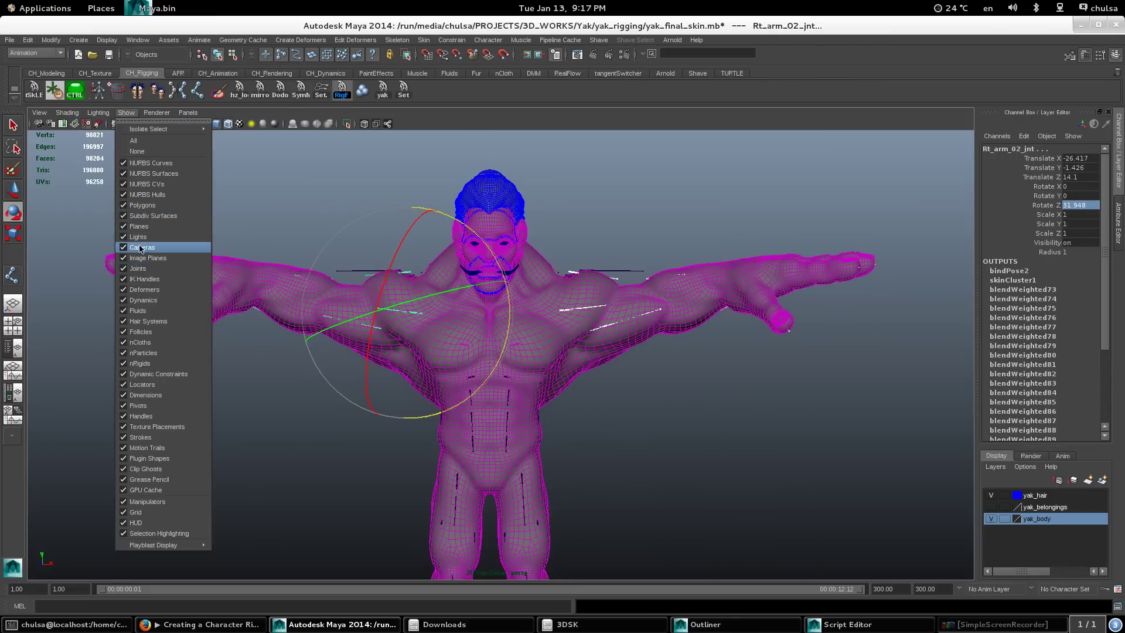
pyautogui.click(140, 269)
pyautogui.click(227, 123)
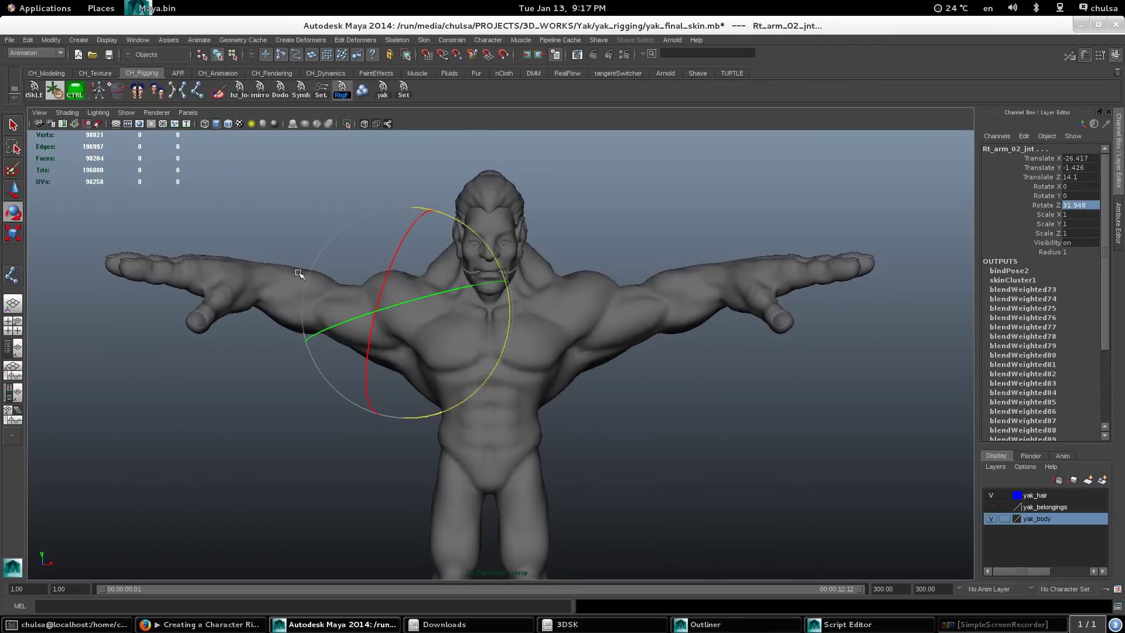
# Step: Lower both arms to about 5 degrees in Z and twist them to about 40 degrees in X, examining the shoulder
pyautogui.scroll(3, 472, 348)
pyautogui.moveTo(465, 346); pyautogui.dragTo(522, 285)
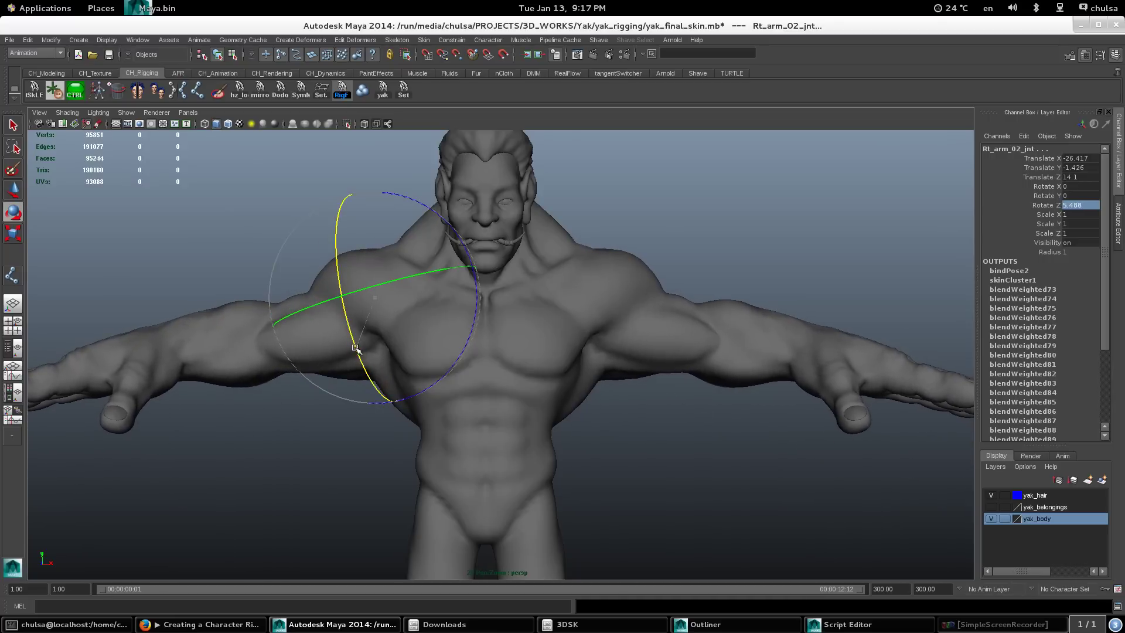
pyautogui.moveTo(356, 348); pyautogui.dragTo(398, 390)
pyautogui.keyDown('alt'); pyautogui.moveTo(463, 374); pyautogui.dragTo(666, 432); pyautogui.keyUp('alt')
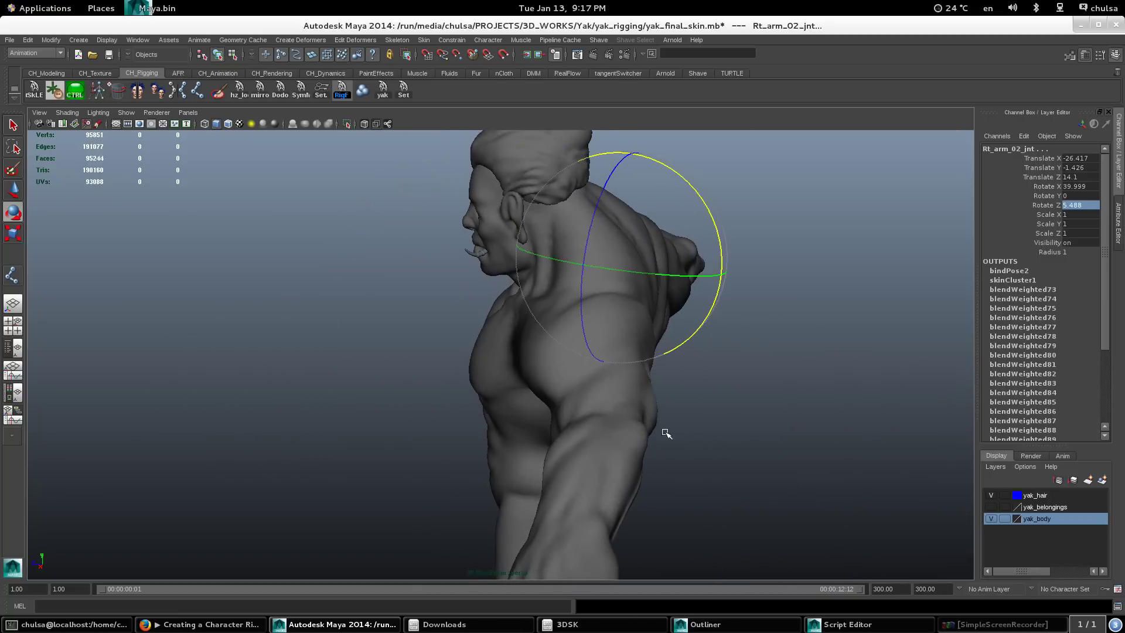
# Step: Undo trial arm rotations and swing both arms to about -18 degrees in X, examining the shoulders and back from behind
pyautogui.moveTo(505, 348)
pyautogui.keyDown('alt'); pyautogui.mouseDown()
pyautogui.moveTo(583, 322)
pyautogui.moveTo(540, 386)
pyautogui.moveTo(518, 353)
pyautogui.mouseUp(); pyautogui.keyUp('alt')
pyautogui.hotkey('ctrl', 'z')
pyautogui.moveTo(518, 354); pyautogui.dragTo(492, 324, button='middle')
pyautogui.keyDown('alt'); pyautogui.moveTo(492, 324); pyautogui.dragTo(460, 417); pyautogui.keyUp('alt')
pyautogui.hotkey('ctrl', 'z')
pyautogui.hotkey('ctrl', 'z')
pyautogui.hotkey('ctrl', 'z')
pyautogui.hotkey('ctrl', 'z')
pyautogui.hotkey('ctrl', 'z')
pyautogui.hotkey('ctrl', 'z')
pyautogui.hotkey('ctrl', 'z')
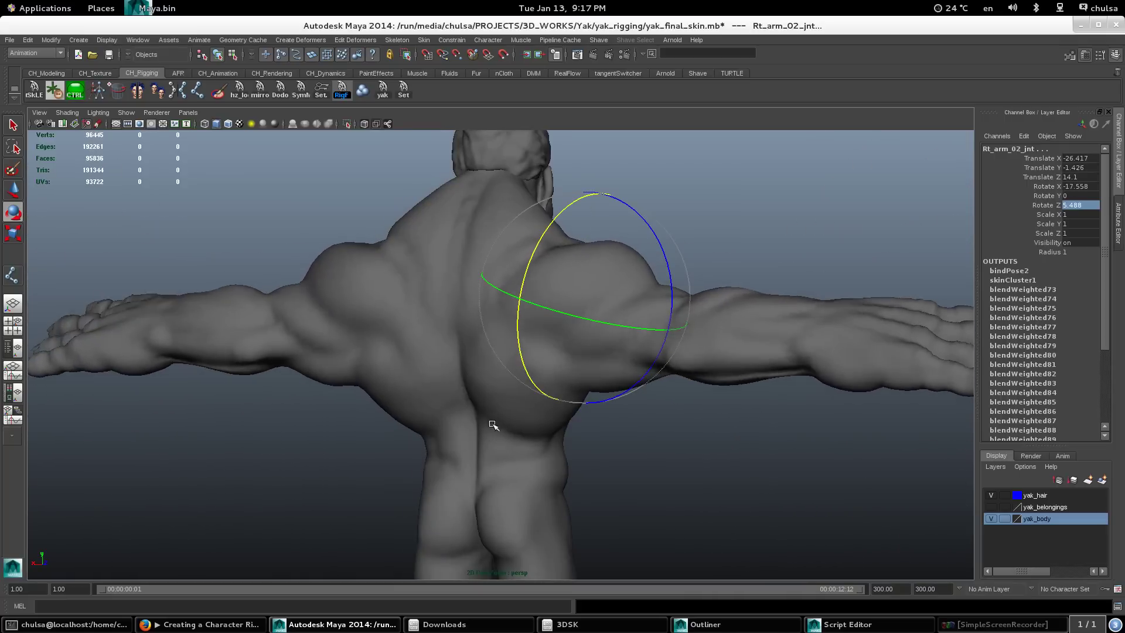
# Step: Select both clavicle joints, rotate them to test the shoulders from behind, and undo that rotation
pyautogui.keyDown('alt'); pyautogui.moveTo(589, 319); pyautogui.dragTo(635, 293); pyautogui.keyUp('alt')
pyautogui.press('[')
pyautogui.hotkey('ctrl', 'z')
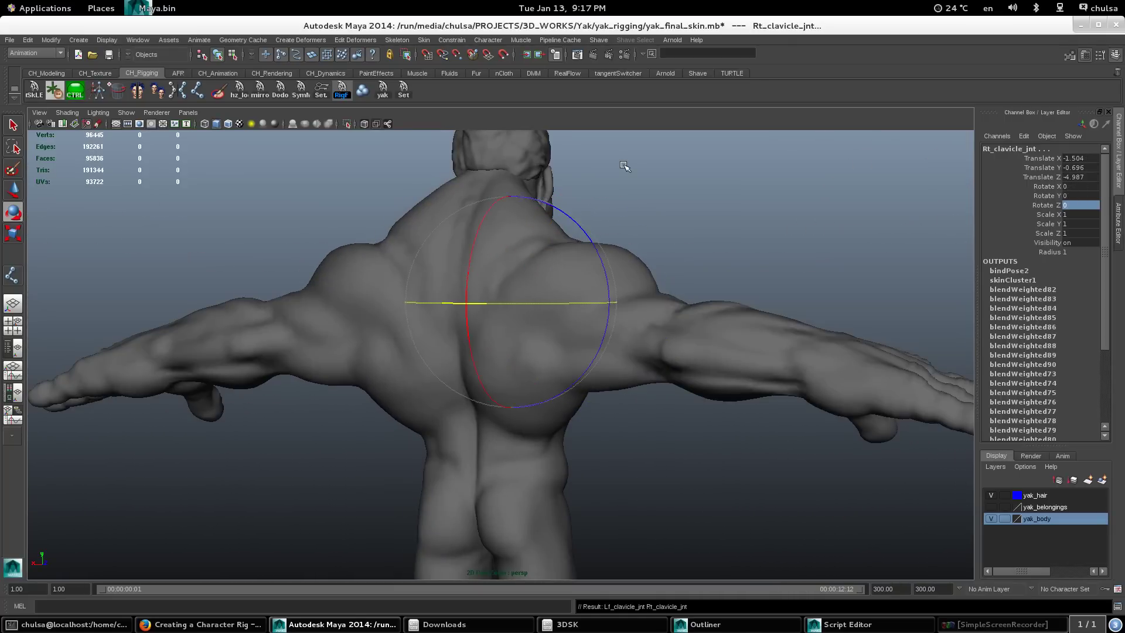
pyautogui.moveTo(583, 225); pyautogui.dragTo(562, 183, button='middle')
pyautogui.hotkey('ctrl', 'z')
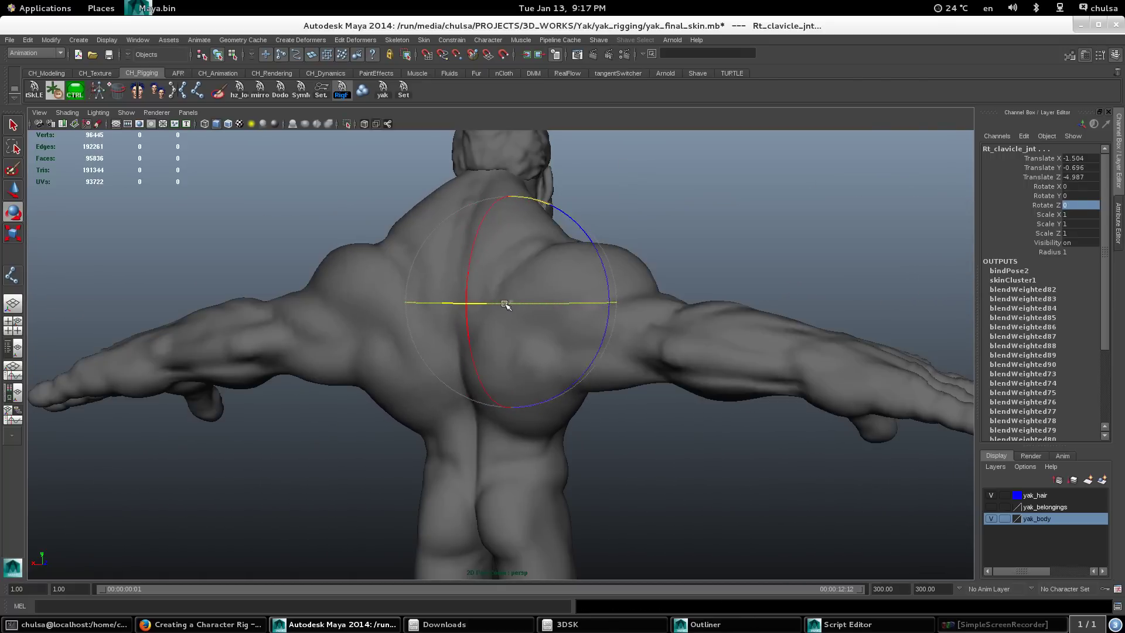
# Step: Try small Y and Z rotations of both clavicle joints from behind and undo the Z rotation
pyautogui.moveTo(466, 294); pyautogui.dragTo(585, 258, button='middle')
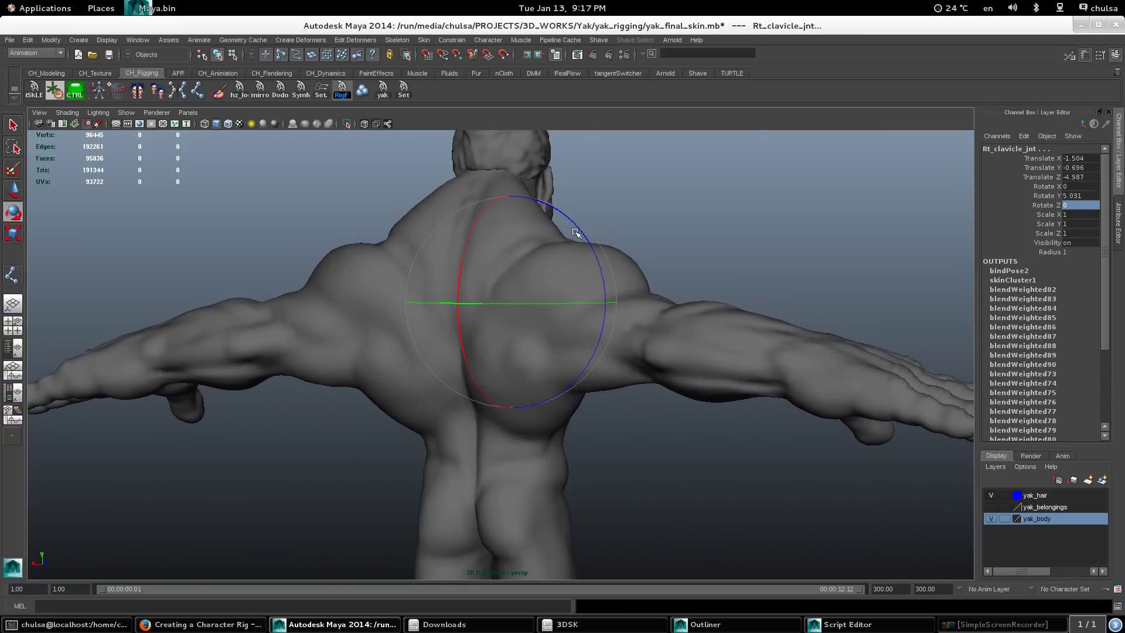
pyautogui.moveTo(571, 226)
pyautogui.mouseDown()
pyautogui.moveTo(591, 271)
pyautogui.moveTo(549, 216)
pyautogui.moveTo(587, 255)
pyautogui.moveTo(571, 237)
pyautogui.mouseUp()
pyautogui.hotkey('ctrl', 'z')
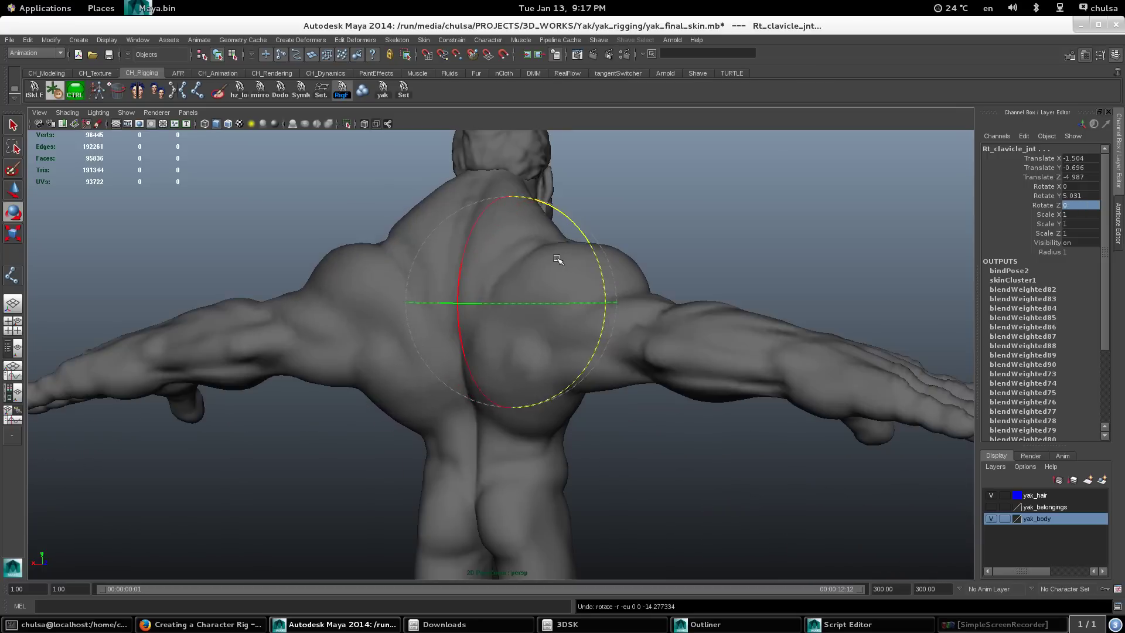
pyautogui.hotkey('ctrl', 'z')
# Step: Rotate both clavicle joints to about -30 degrees in Y, examining the shoulders and upper back from behind
pyautogui.keyDown('alt'); pyautogui.moveTo(467, 281); pyautogui.dragTo(633, 322); pyautogui.keyUp('alt')
pyautogui.moveTo(617, 315)
pyautogui.mouseDown()
pyautogui.moveTo(673, 282)
pyautogui.moveTo(613, 296)
pyautogui.mouseUp()
pyautogui.keyDown('alt'); pyautogui.moveTo(613, 296); pyautogui.dragTo(521, 297); pyautogui.keyUp('alt')
pyautogui.moveTo(555, 417); pyautogui.dragTo(650, 417, button='middle')
pyautogui.moveTo(651, 417); pyautogui.dragTo(610, 424)
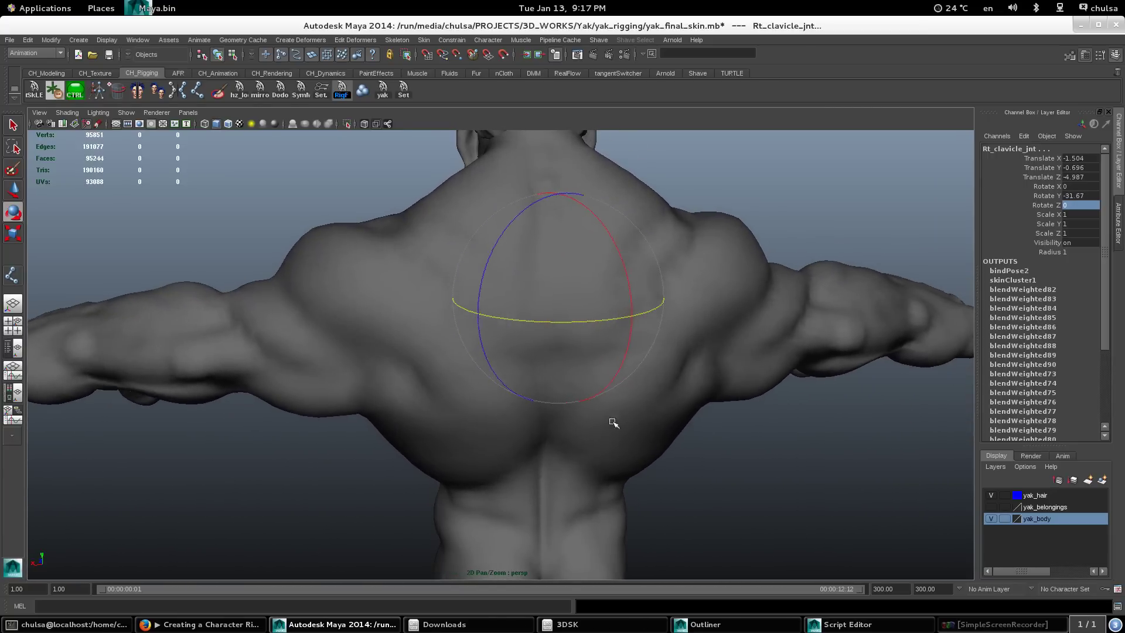
pyautogui.moveTo(572, 430); pyautogui.dragTo(546, 432, button='middle')
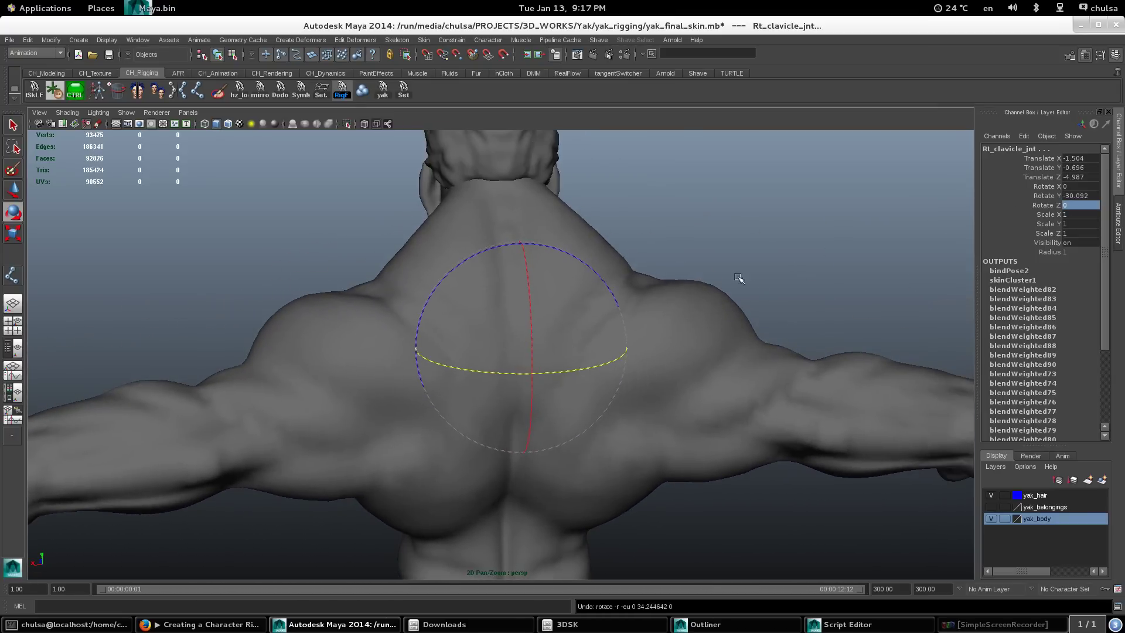
# Step: Undo the trial clavicle and arm rotations until the left index finger joints are selected again
pyautogui.hotkey('ctrl', 'z')
pyautogui.hotkey('ctrl', 'z')
pyautogui.hotkey('ctrl', 'z')
pyautogui.hotkey('ctrl', 'z')
pyautogui.hotkey('ctrl', 'z')
pyautogui.hotkey('ctrl', 'z')
pyautogui.keyDown('alt'); pyautogui.moveTo(605, 308); pyautogui.dragTo(478, 346, button='right'); pyautogui.keyUp('alt')
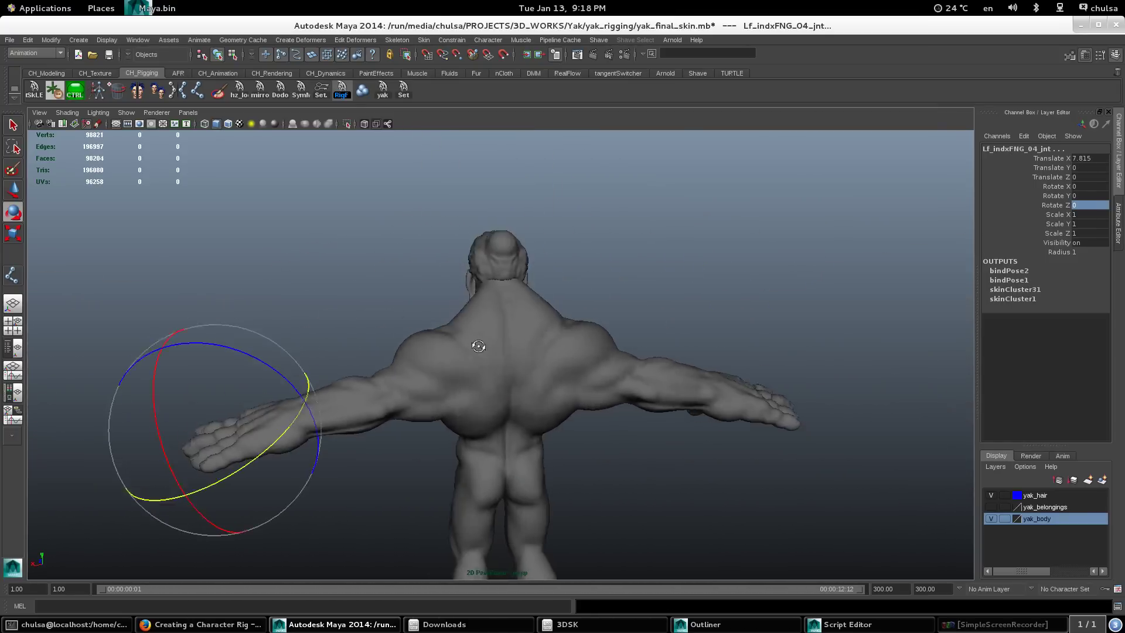
pyautogui.keyDown('alt'); pyautogui.moveTo(478, 345); pyautogui.dragTo(689, 326); pyautogui.keyUp('alt')
# Step: Display the body in wireframe and make the joints visible in the viewport again
pyautogui.press('4')
pyautogui.keyDown('alt'); pyautogui.moveTo(595, 337); pyautogui.dragTo(582, 276); pyautogui.keyUp('alt')
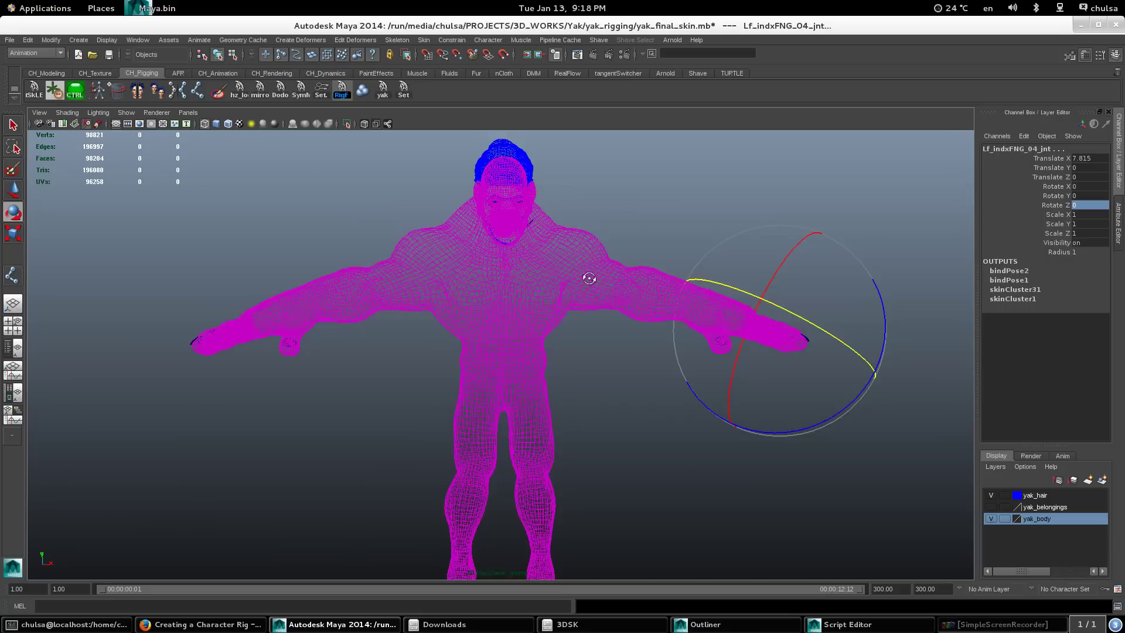
pyautogui.click(127, 113)
pyautogui.click(129, 268)
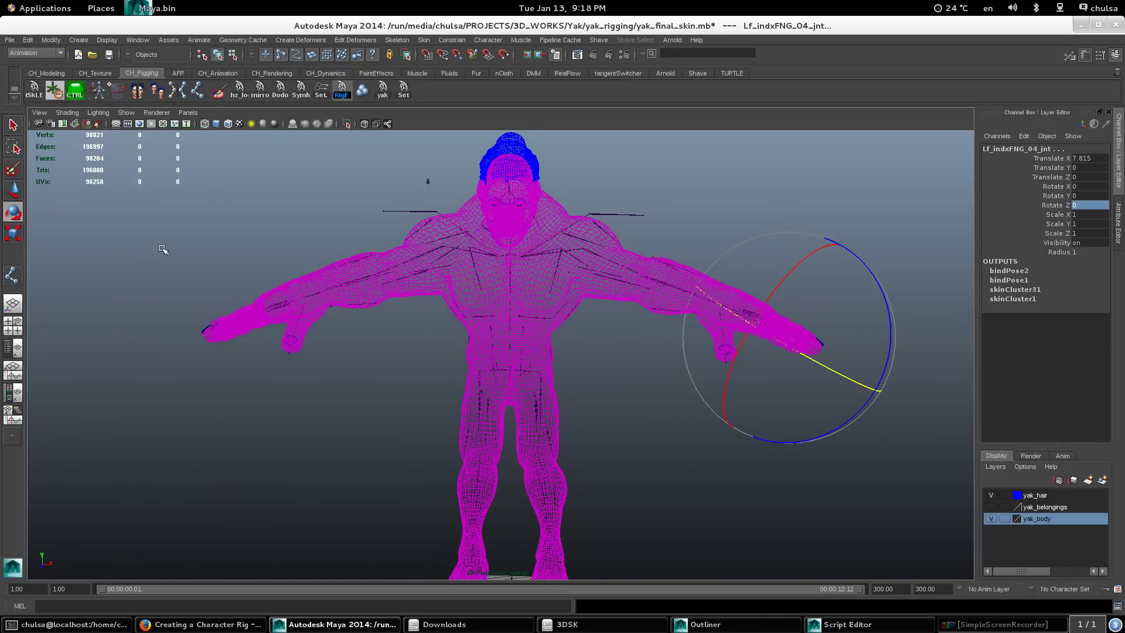
pyautogui.scroll(3, 469, 260)
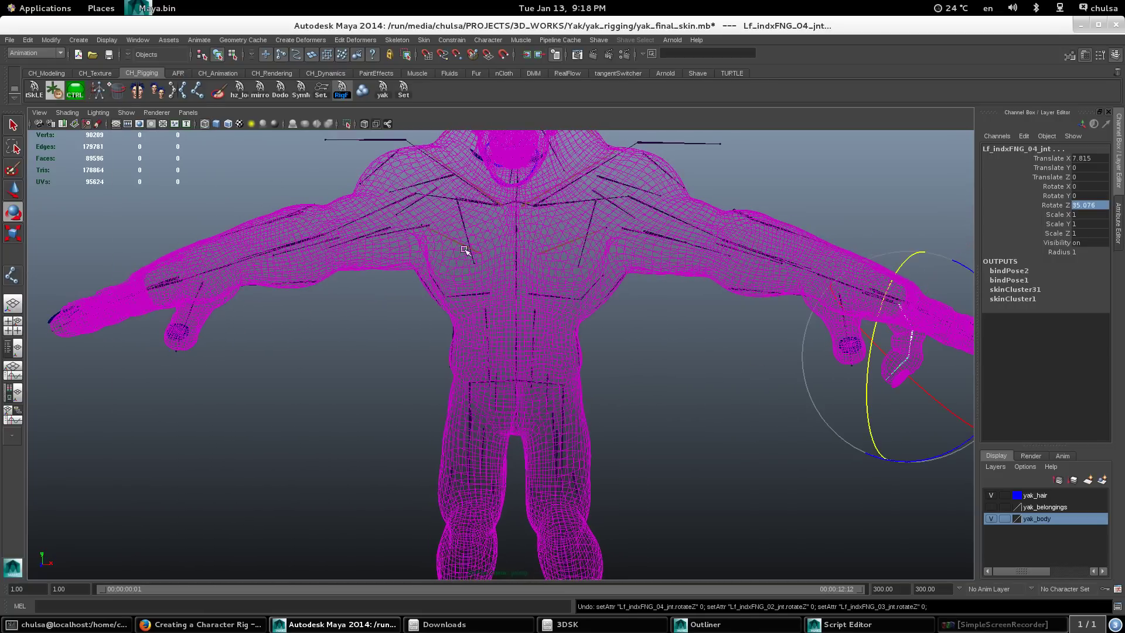
pyautogui.scroll(-2, 454, 249)
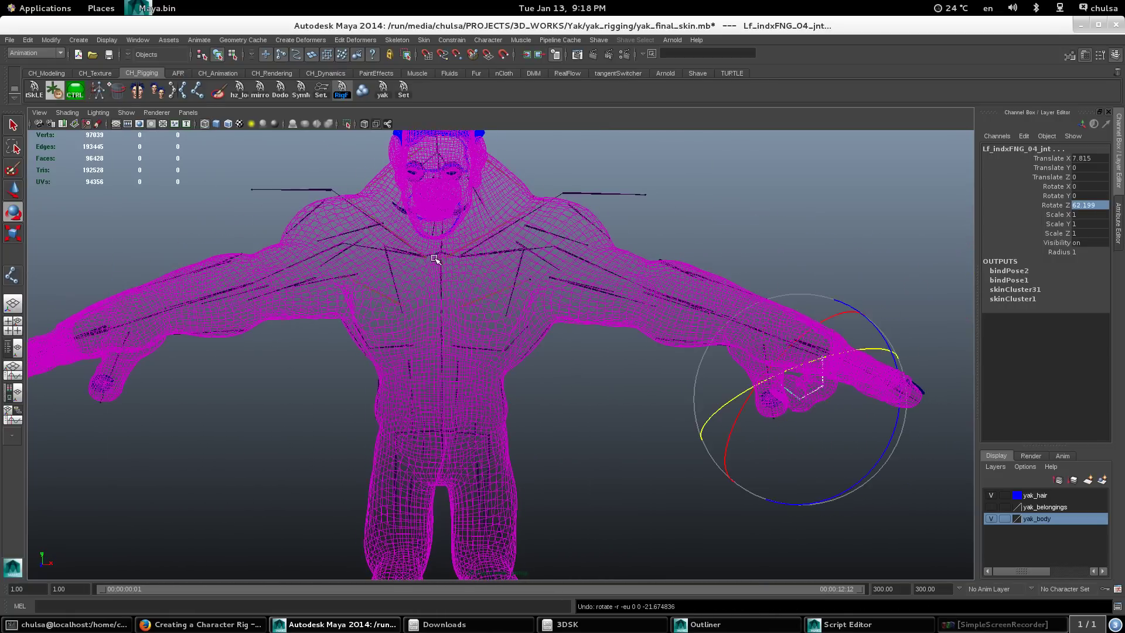
# Step: Select the upper neck joint cn_neck_04_jnt, test head rotations with the body shaded, and undo them
pyautogui.keyDown('alt'); pyautogui.moveTo(437, 211); pyautogui.dragTo(468, 228); pyautogui.keyUp('alt')
pyautogui.click(448, 221)
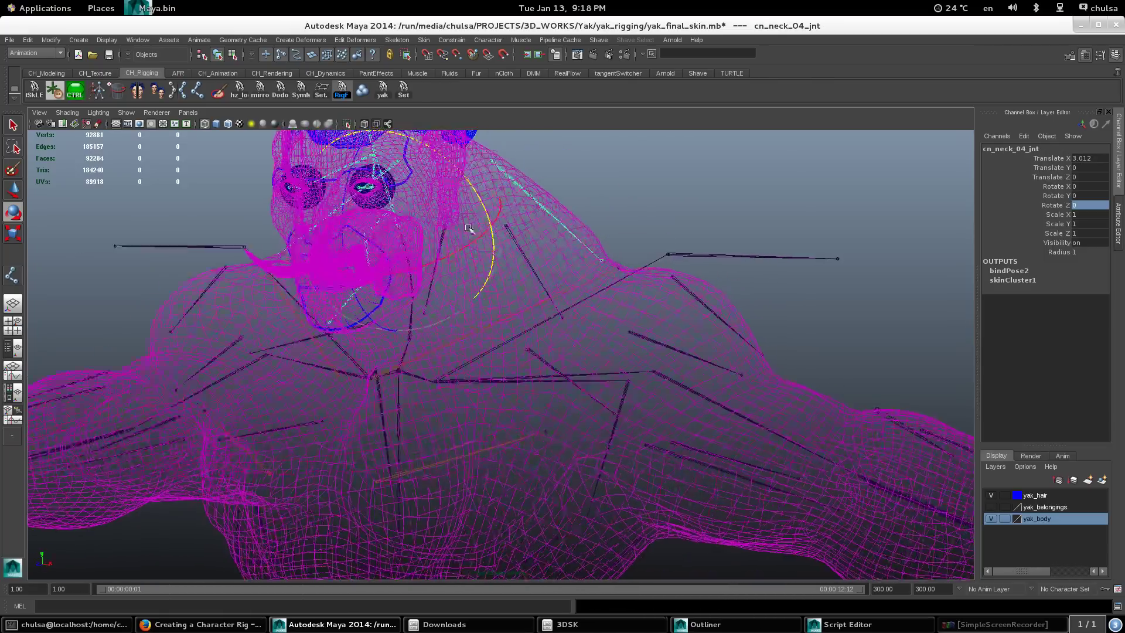
pyautogui.press('5')
pyautogui.keyDown('alt'); pyautogui.moveTo(446, 218); pyautogui.dragTo(513, 290, button='middle'); pyautogui.keyUp('alt')
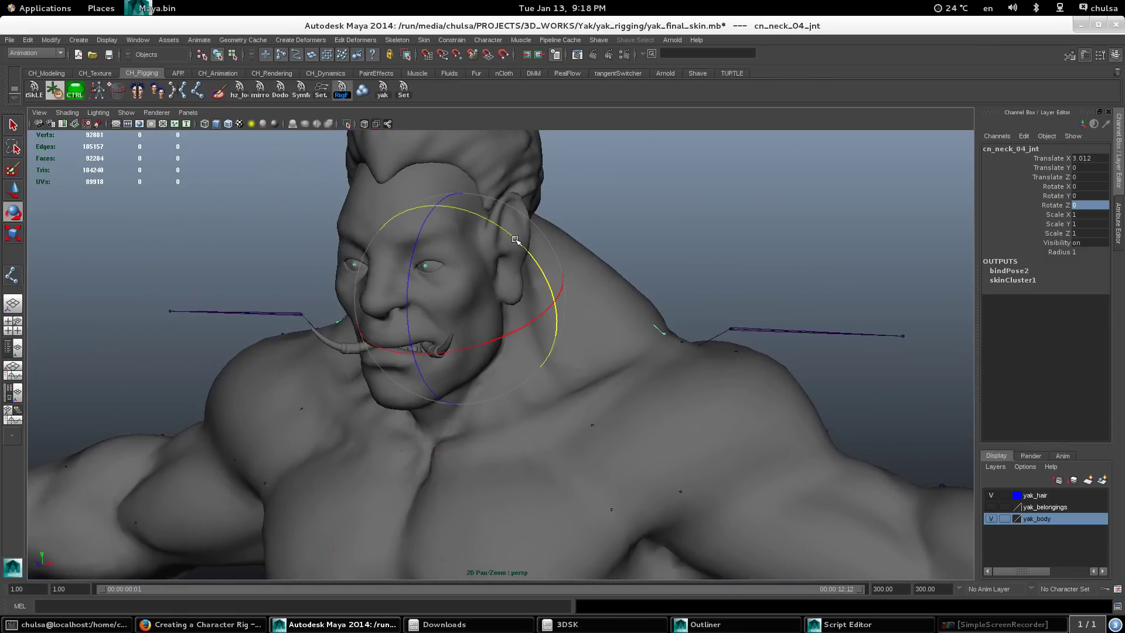
pyautogui.hotkey('ctrl', 'z')
pyautogui.hotkey('ctrl', 'z')
pyautogui.hotkey('ctrl', 'z')
pyautogui.hotkey('ctrl', 'z')
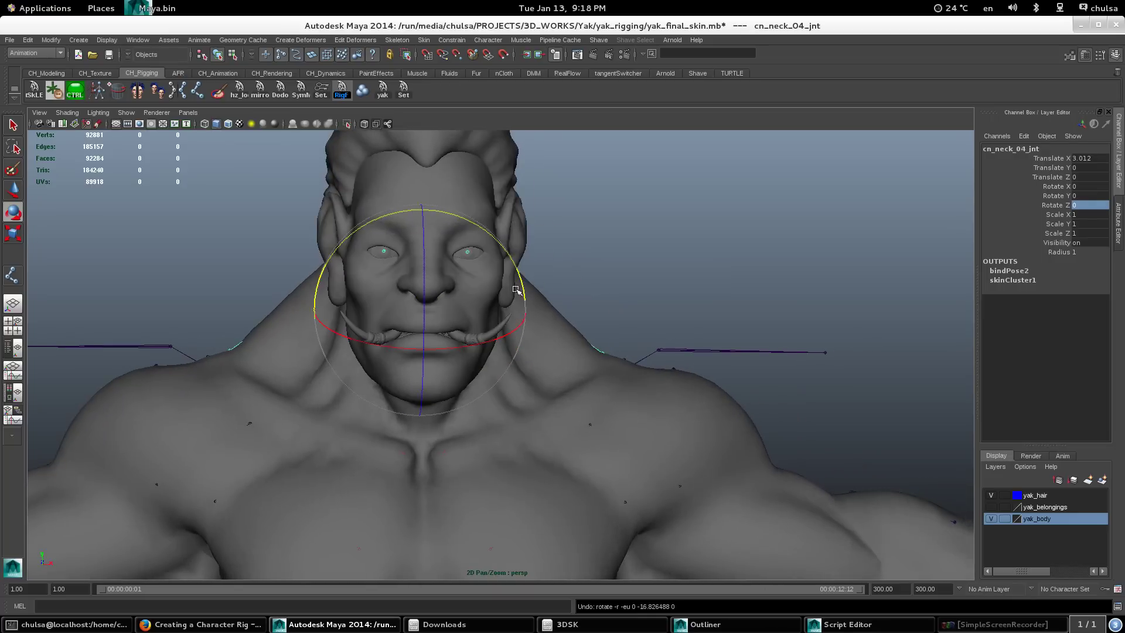
pyautogui.moveTo(491, 345)
pyautogui.mouseDown()
pyautogui.moveTo(445, 350)
pyautogui.moveTo(517, 347)
pyautogui.moveTo(475, 347)
pyautogui.mouseUp()
pyautogui.hotkey('ctrl', 'z')
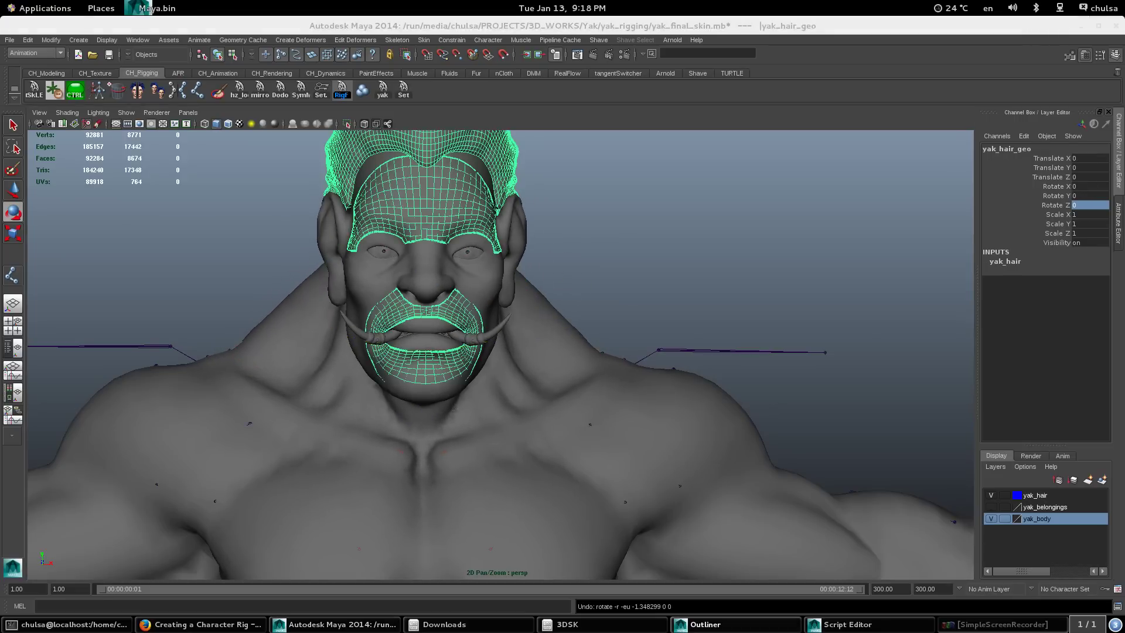
# Step: Delete the yak_hair_geo hair mesh from the character's head
pyautogui.keyDown('alt'); pyautogui.moveTo(568, 339); pyautogui.dragTo(702, 309); pyautogui.keyUp('alt')
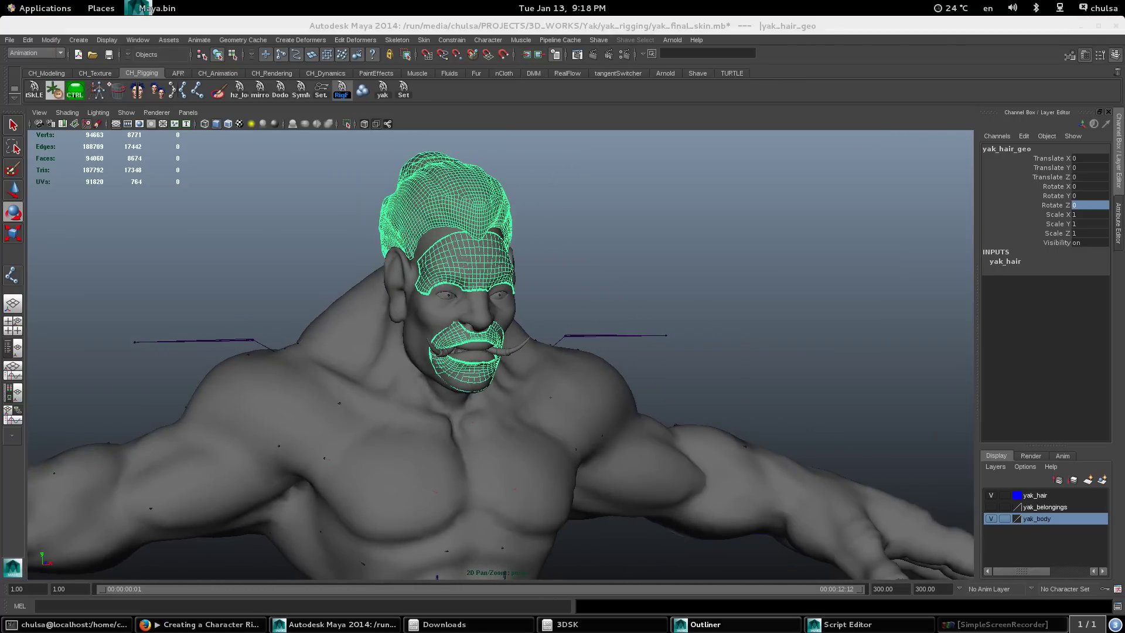
pyautogui.press('Delete')
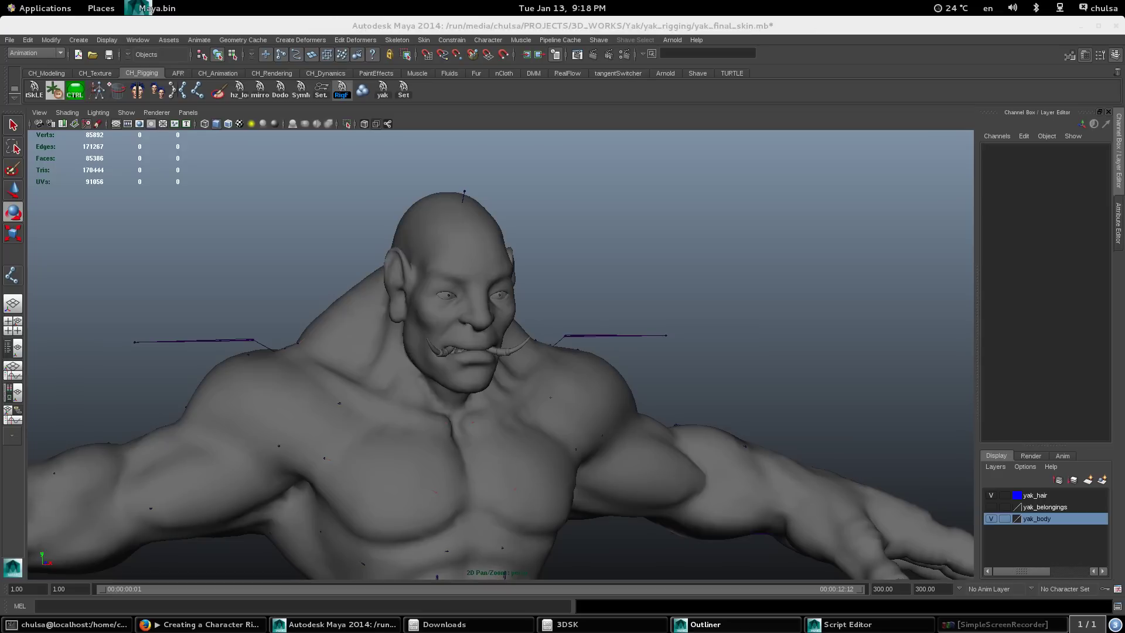
pyautogui.press('Down')
pyautogui.press('Delete')
# Step: Turn on X-ray joints, select the upper neck joint cn_neck_04_jnt and rotate it to about 15 degrees in Y
pyautogui.click(387, 125)
pyautogui.scroll(3, 382, 352)
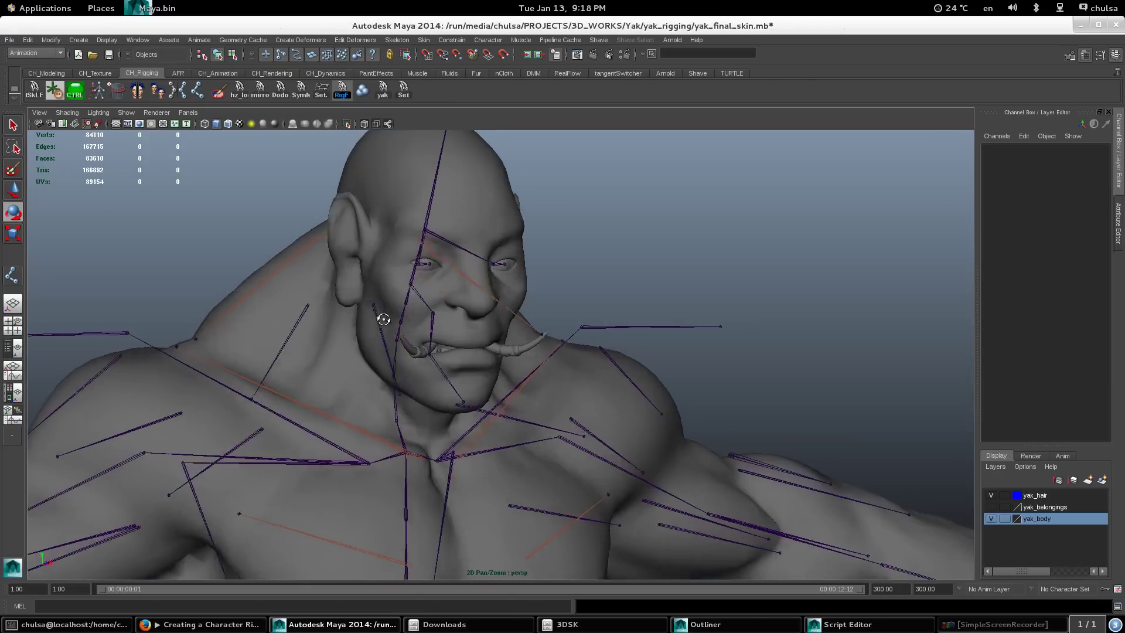
pyautogui.keyDown('alt'); pyautogui.moveTo(381, 321); pyautogui.dragTo(414, 297); pyautogui.keyUp('alt')
pyautogui.click(410, 296)
pyautogui.click(388, 123)
pyautogui.keyDown('alt'); pyautogui.moveTo(468, 228); pyautogui.dragTo(430, 208); pyautogui.keyUp('alt')
pyautogui.keyDown('alt'); pyautogui.moveTo(621, 357); pyautogui.dragTo(588, 364); pyautogui.keyUp('alt')
pyautogui.click(391, 122)
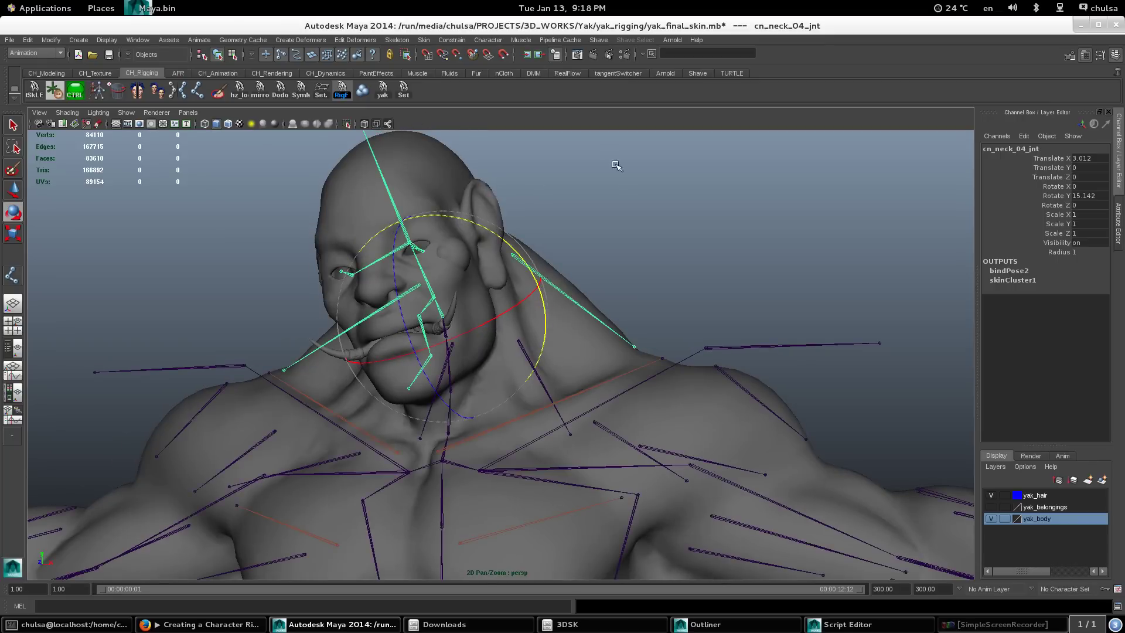
# Step: Rotate the upper neck joint to about 3.7 degrees in Y, examining the neck and shoulder joints from several angles
pyautogui.moveTo(616, 167)
pyautogui.mouseDown(button='middle')
pyautogui.moveTo(643, 220)
pyautogui.moveTo(588, 169)
pyautogui.moveTo(648, 229)
pyautogui.moveTo(601, 181)
pyautogui.mouseUp(button='middle')
pyautogui.moveTo(644, 234)
pyautogui.keyDown('alt'); pyautogui.mouseDown()
pyautogui.moveTo(585, 268)
pyautogui.moveTo(626, 241)
pyautogui.mouseUp(); pyautogui.keyUp('alt')
pyautogui.keyDown('alt'); pyautogui.moveTo(658, 288); pyautogui.dragTo(620, 202); pyautogui.keyUp('alt')
pyautogui.keyDown('alt'); pyautogui.moveTo(667, 344); pyautogui.dragTo(624, 416); pyautogui.keyUp('alt')
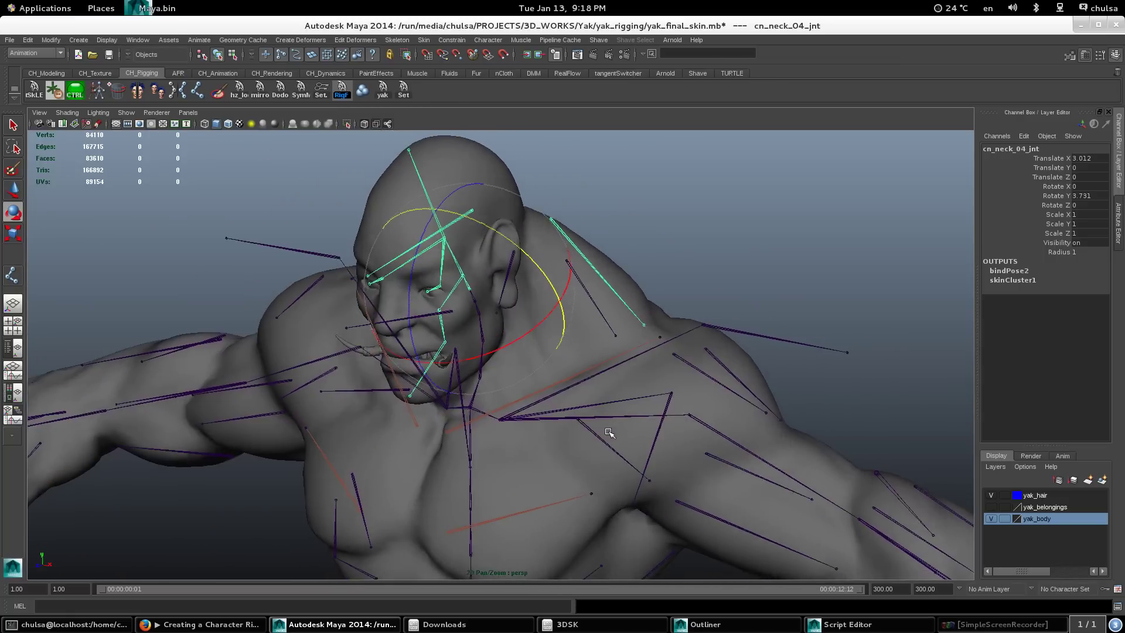
# Step: Select the left clavicle joint, rotate it to about 20 degrees in Z to test the neck muscle joints, and undo the rotation
pyautogui.click(637, 377)
pyautogui.moveTo(544, 389); pyautogui.dragTo(525, 368)
pyautogui.keyDown('alt'); pyautogui.moveTo(613, 331); pyautogui.dragTo(655, 325); pyautogui.keyUp('alt')
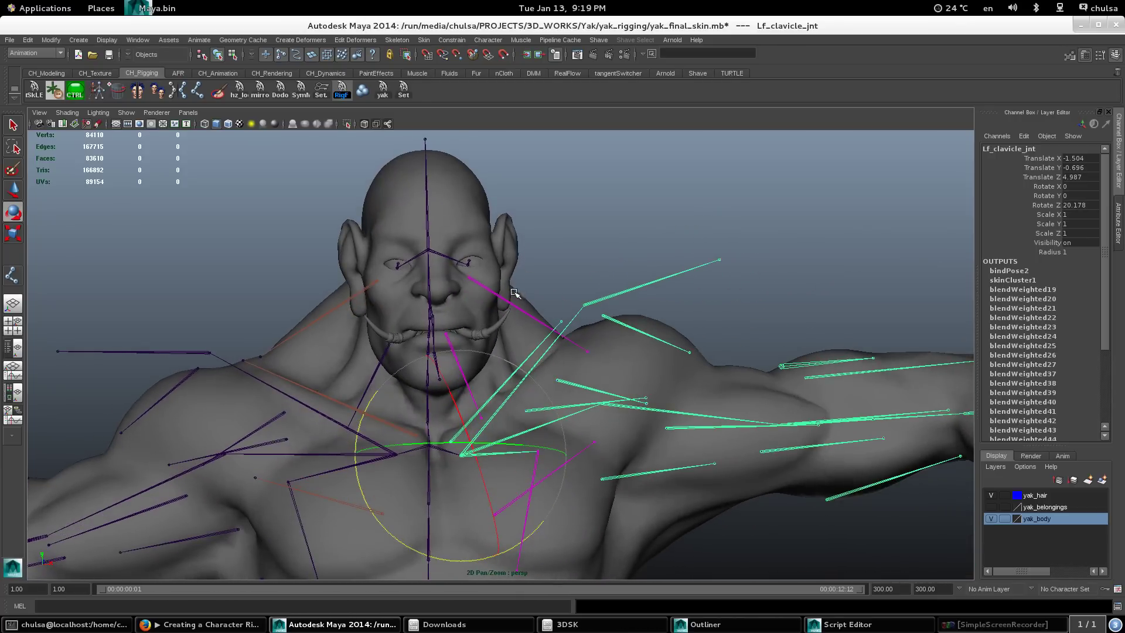
pyautogui.hotkey('ctrl', 'z')
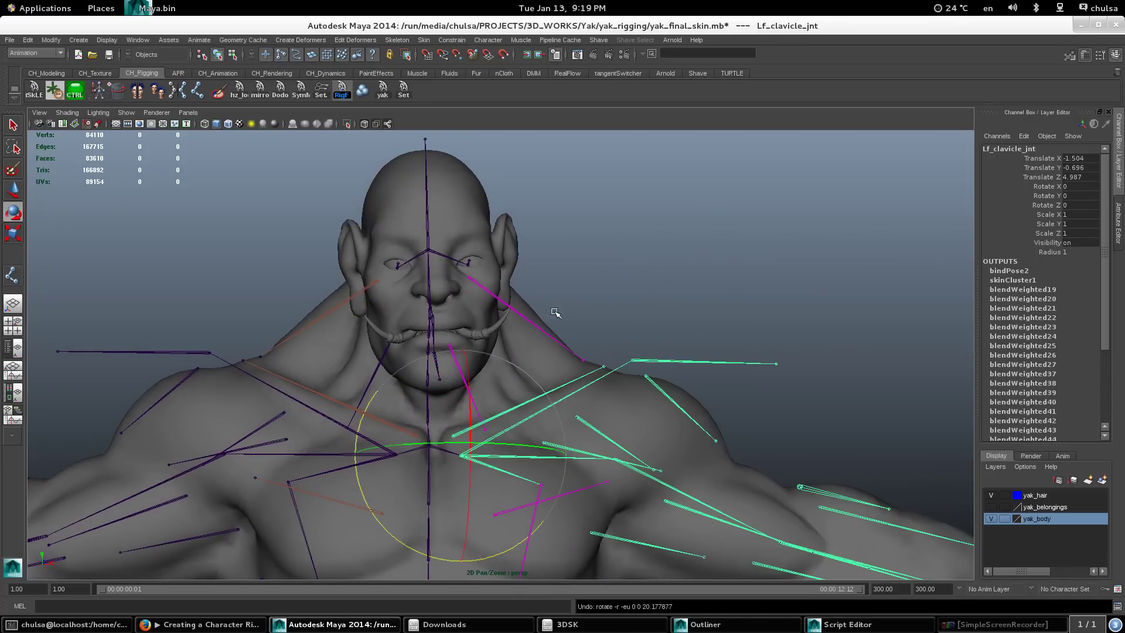
# Step: Reselect the upper neck joint, turn off X-ray joints, and rotate the head to about 30 degrees in X
pyautogui.keyDown('alt'); pyautogui.moveTo(555, 313); pyautogui.dragTo(527, 312); pyautogui.keyUp('alt')
pyautogui.click(497, 311)
pyautogui.click(452, 312)
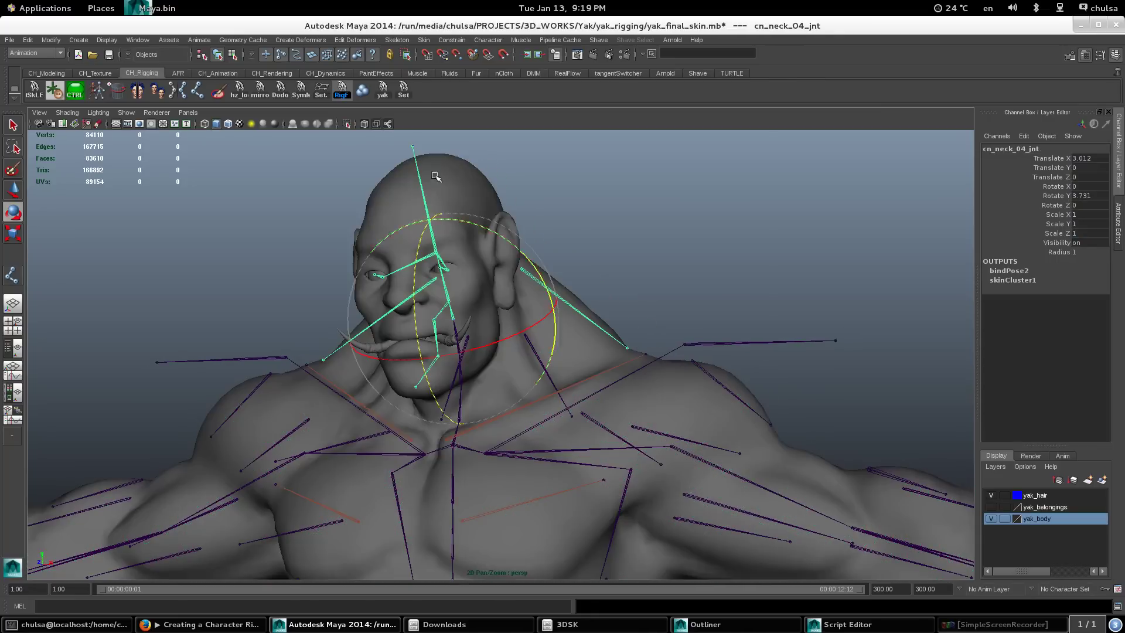
pyautogui.click(387, 123)
pyautogui.keyDown('alt'); pyautogui.moveTo(477, 251); pyautogui.dragTo(491, 234); pyautogui.keyUp('alt')
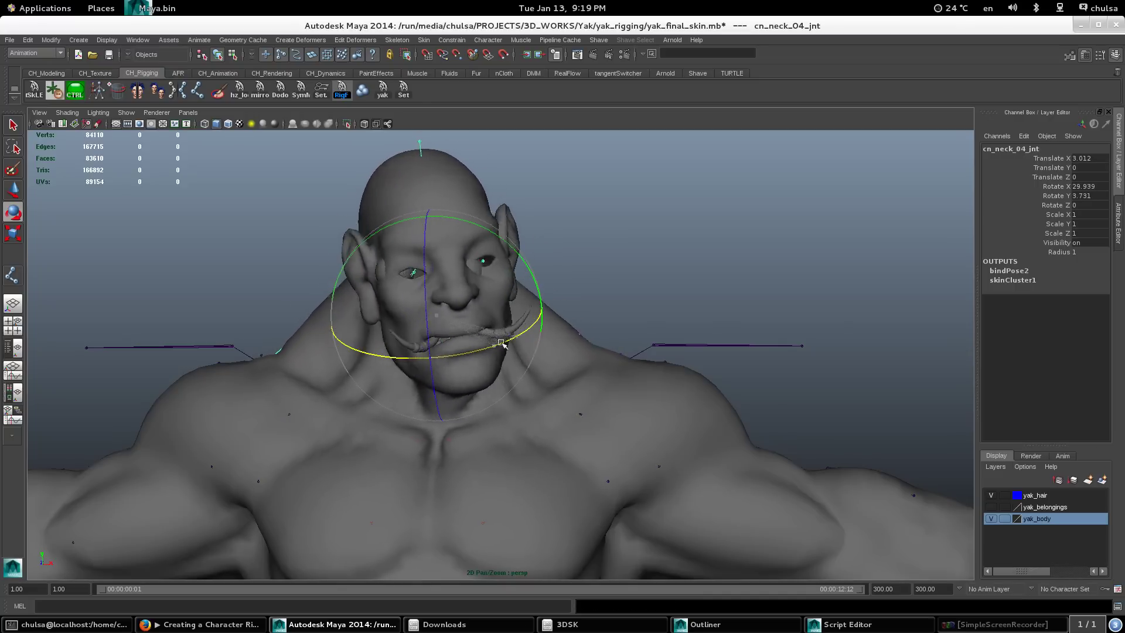
# Step: Turn the neck joint the opposite way to about -66 degrees in X, examining the neck deformation from several sides
pyautogui.keyDown('alt'); pyautogui.moveTo(475, 327); pyautogui.dragTo(598, 298); pyautogui.keyUp('alt')
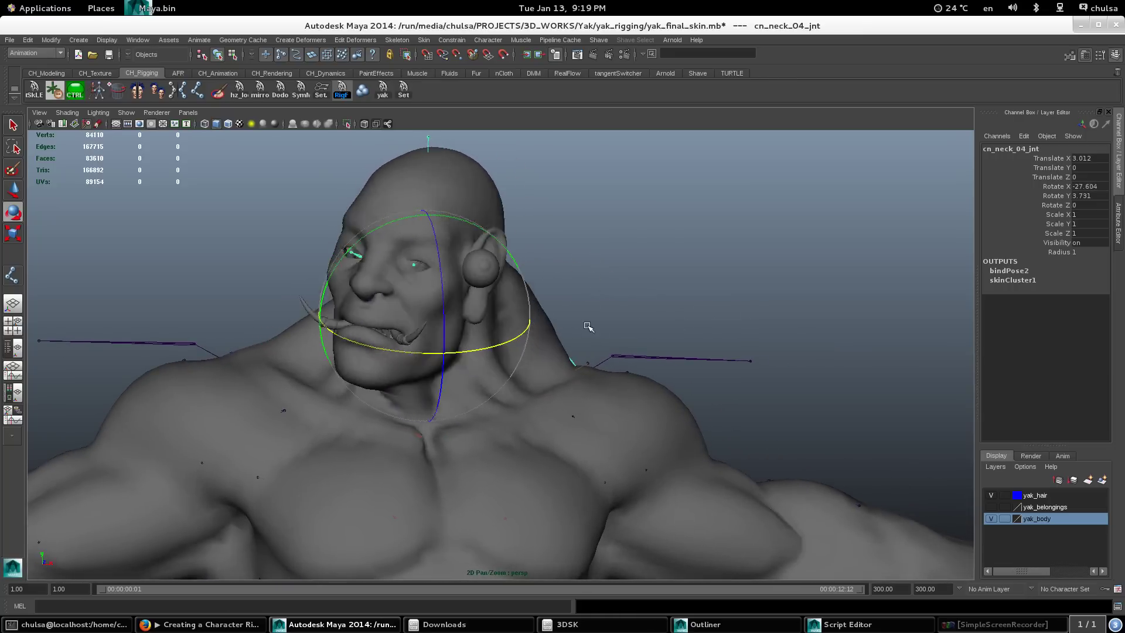
pyautogui.keyDown('alt'); pyautogui.moveTo(593, 333); pyautogui.dragTo(610, 290); pyautogui.keyUp('alt')
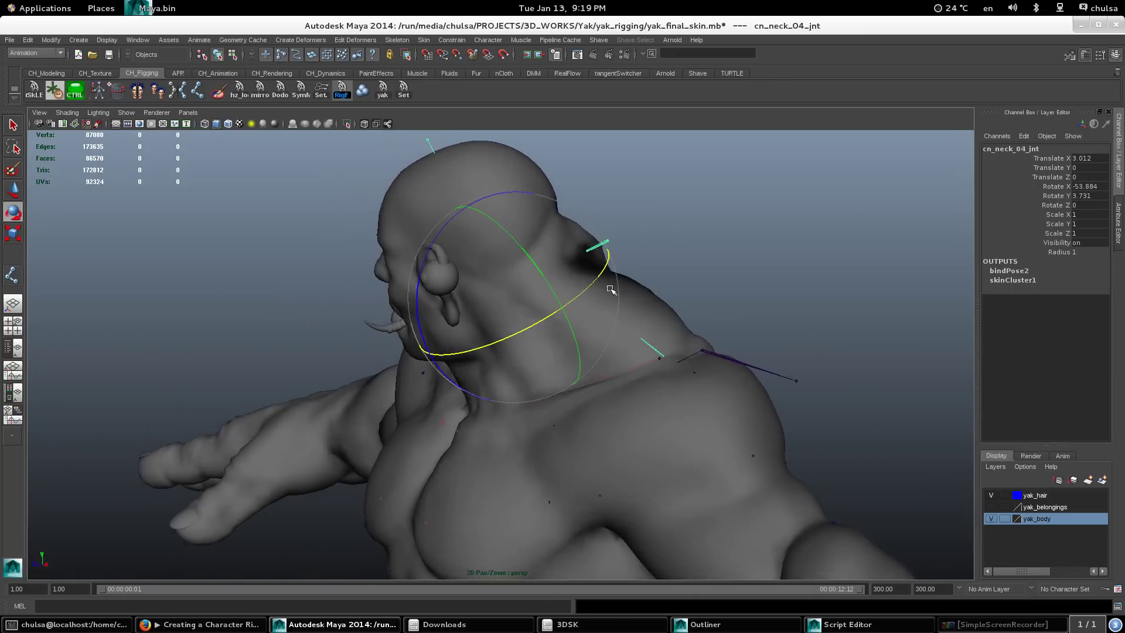
pyautogui.keyDown('alt'); pyautogui.moveTo(680, 268); pyautogui.dragTo(679, 311); pyautogui.keyUp('alt')
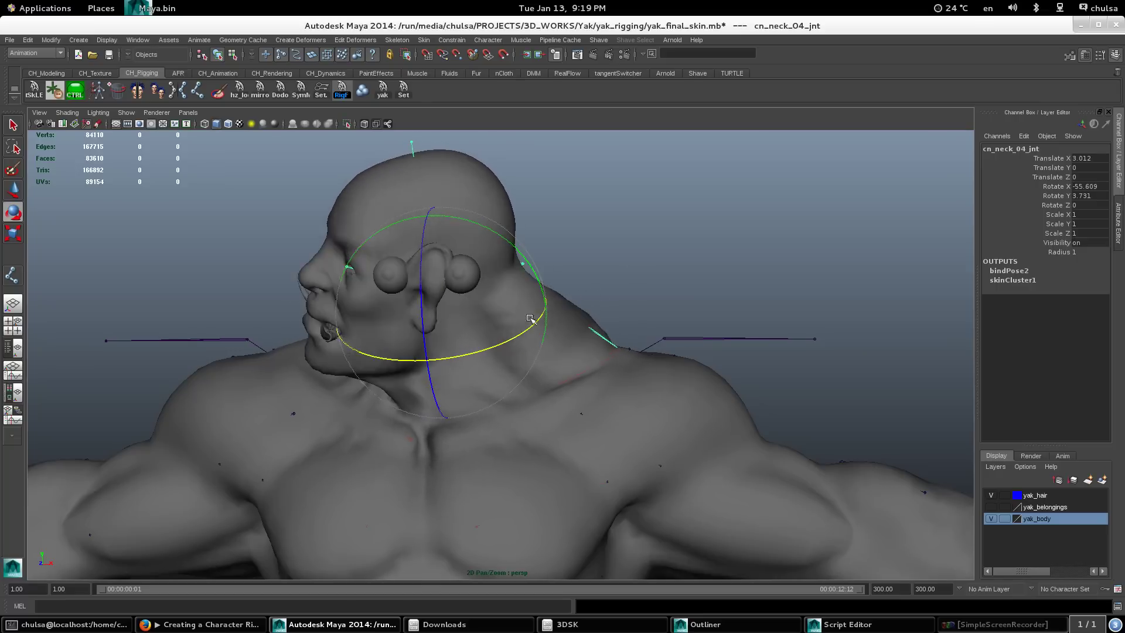
pyautogui.moveTo(560, 302); pyautogui.dragTo(546, 312)
pyautogui.keyDown('alt'); pyautogui.moveTo(641, 266); pyautogui.dragTo(692, 267); pyautogui.keyUp('alt')
pyautogui.keyDown('alt'); pyautogui.moveTo(691, 268); pyautogui.dragTo(583, 301, button='right'); pyautogui.keyUp('alt')
pyautogui.keyDown('alt'); pyautogui.moveTo(582, 301); pyautogui.dragTo(708, 311); pyautogui.keyUp('alt')
# Step: Undo the extreme neck turns and reset the neck joint's X, Y and Z rotation to 0
pyautogui.press('z')
pyautogui.press('z')
pyautogui.press('z')
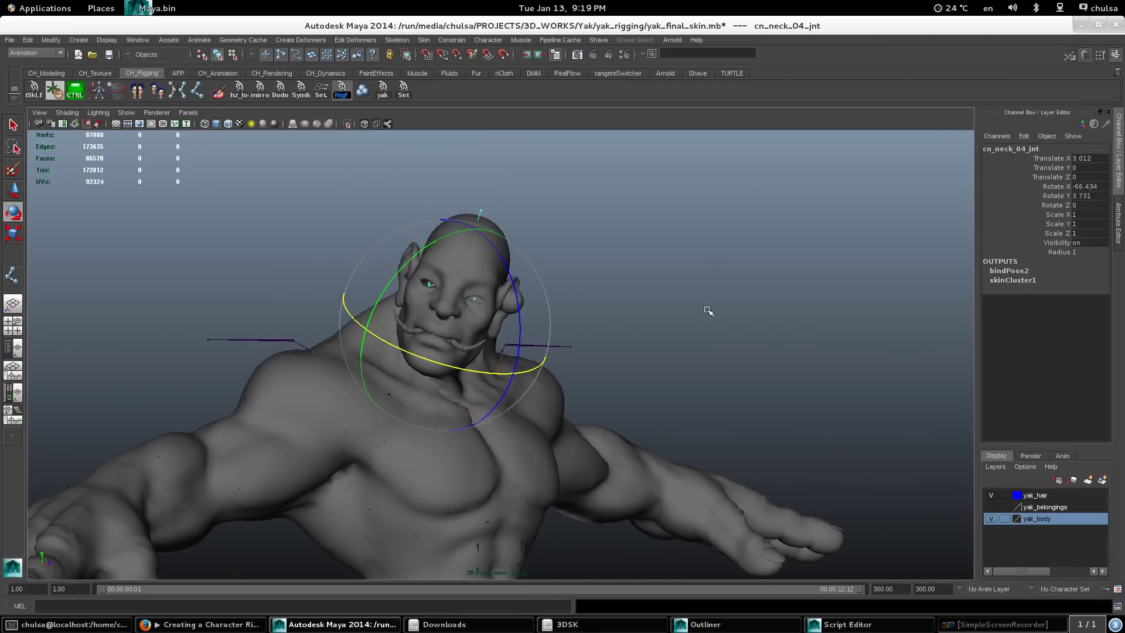
pyautogui.press('z')
pyautogui.press('z')
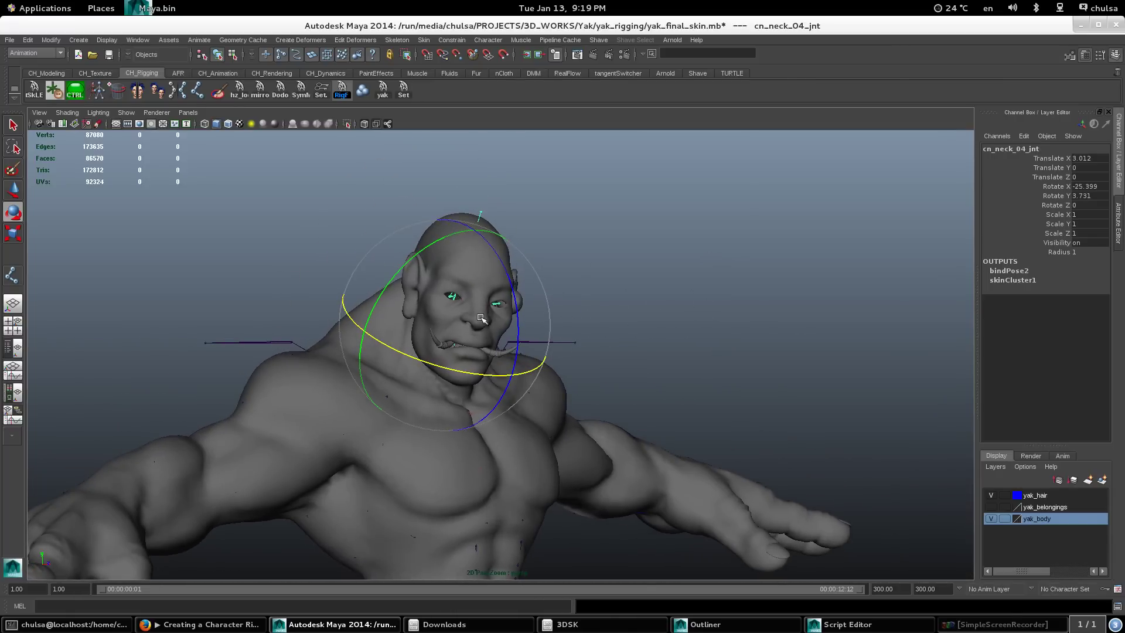
pyautogui.press('z')
pyautogui.moveTo(441, 345)
pyautogui.keyDown('alt'); pyautogui.mouseDown()
pyautogui.moveTo(95, 246)
pyautogui.moveTo(459, 346)
pyautogui.mouseUp(); pyautogui.keyUp('alt')
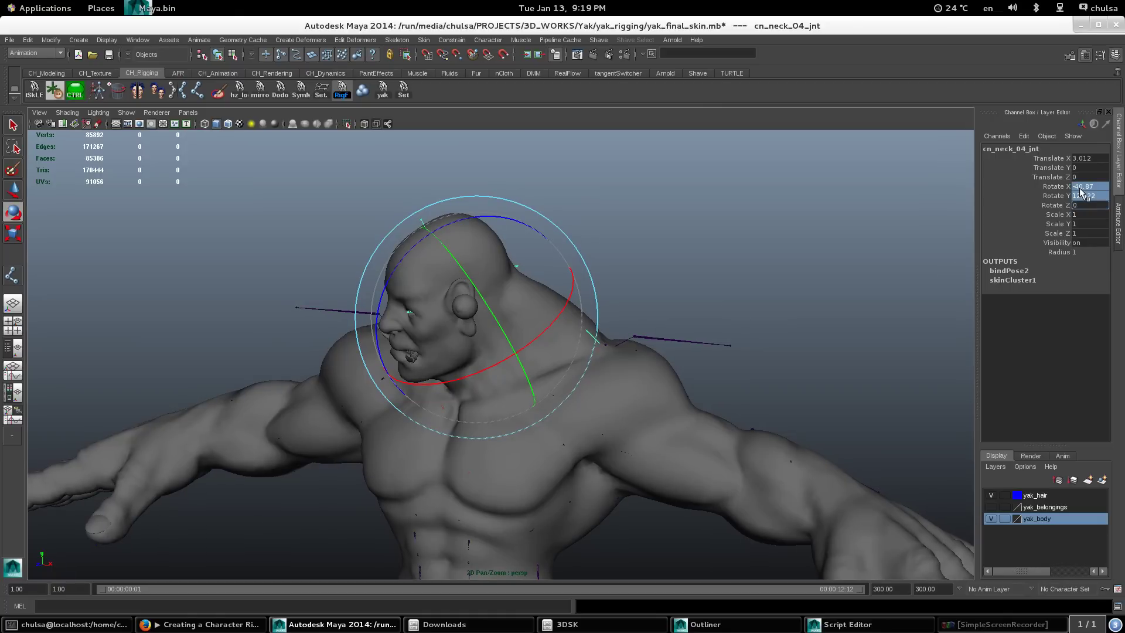
pyautogui.press('Return')
# Step: Show the hips in wireframe, select the pelvis joint cn_pelvis_01_jnt for rotation, and return to shaded display
pyautogui.keyDown('alt'); pyautogui.moveTo(384, 413); pyautogui.dragTo(153, 299, button='right'); pyautogui.keyUp('alt')
pyautogui.keyDown('alt'); pyautogui.moveTo(153, 299); pyautogui.dragTo(527, 234); pyautogui.keyUp('alt')
pyautogui.keyDown('alt'); pyautogui.moveTo(489, 496); pyautogui.dragTo(459, 402, button='middle'); pyautogui.keyUp('alt')
pyautogui.keyDown('alt'); pyautogui.moveTo(459, 402); pyautogui.dragTo(475, 410); pyautogui.keyUp('alt')
pyautogui.scroll(4, 476, 412)
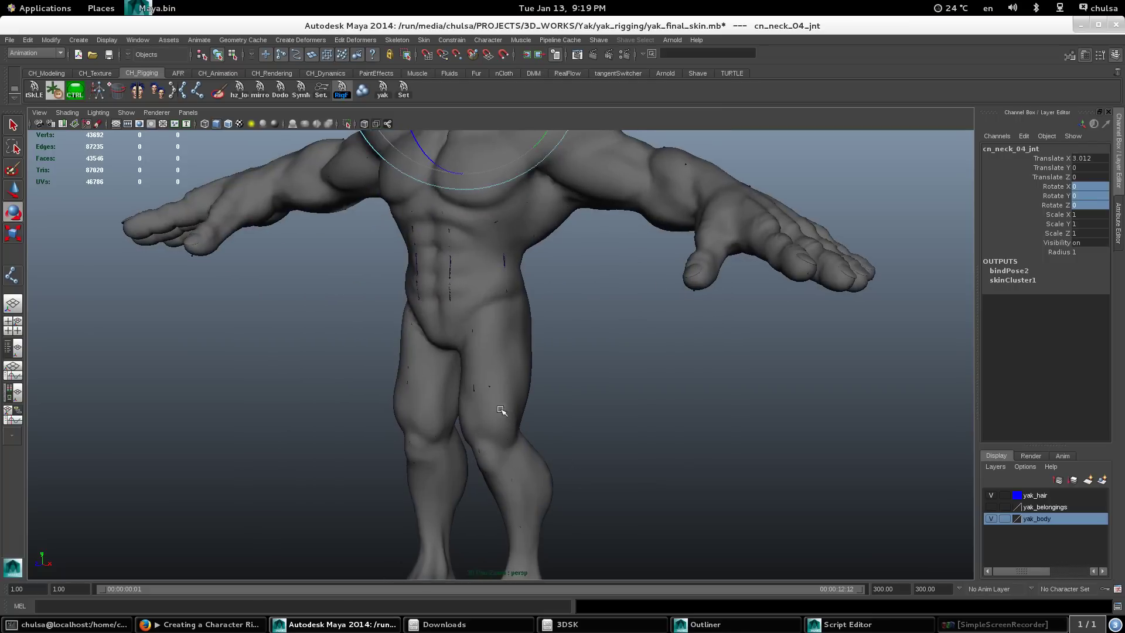
pyautogui.press('4')
pyautogui.scroll(5, 443, 309)
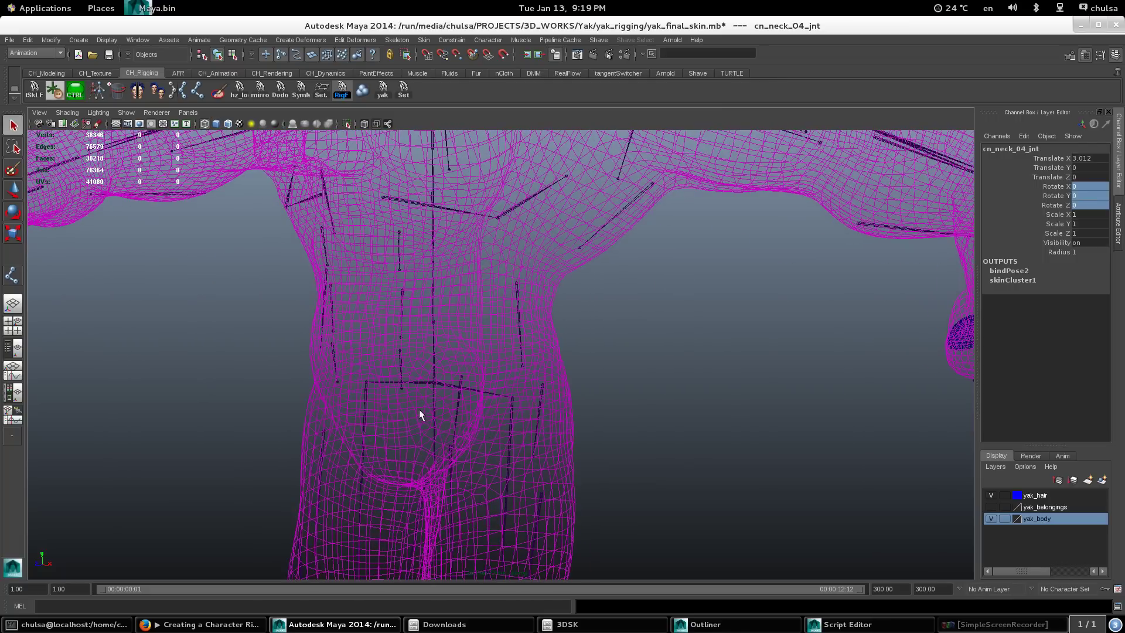
pyautogui.scroll(-3, 457, 420)
pyautogui.press('e')
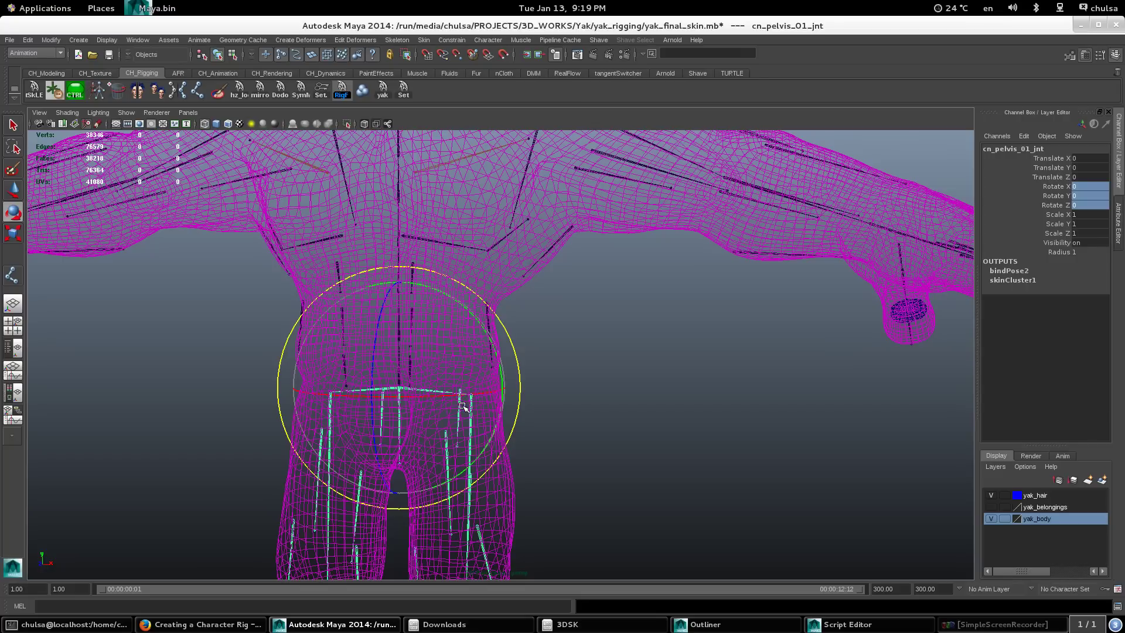
pyautogui.press('5')
# Step: Try two rotations of the pelvis joint, checking the waist from the front, and undo each one
pyautogui.moveTo(457, 406)
pyautogui.keyDown('alt'); pyautogui.mouseDown(button='middle')
pyautogui.moveTo(506, 371)
pyautogui.moveTo(517, 330)
pyautogui.mouseUp(button='middle'); pyautogui.keyUp('alt')
pyautogui.moveTo(550, 274)
pyautogui.mouseDown()
pyautogui.moveTo(557, 296)
pyautogui.moveTo(542, 285)
pyautogui.mouseUp()
pyautogui.hotkey('ctrl', 'z')
pyautogui.moveTo(469, 340); pyautogui.dragTo(440, 330)
pyautogui.hotkey('ctrl', 'z')
# Step: Test-rotate the pelvis joint about -18 degrees in Y, undo it, and try one more rotation before viewing the full body
pyautogui.keyDown('alt'); pyautogui.moveTo(439, 330); pyautogui.dragTo(389, 303, button='right'); pyautogui.keyUp('alt')
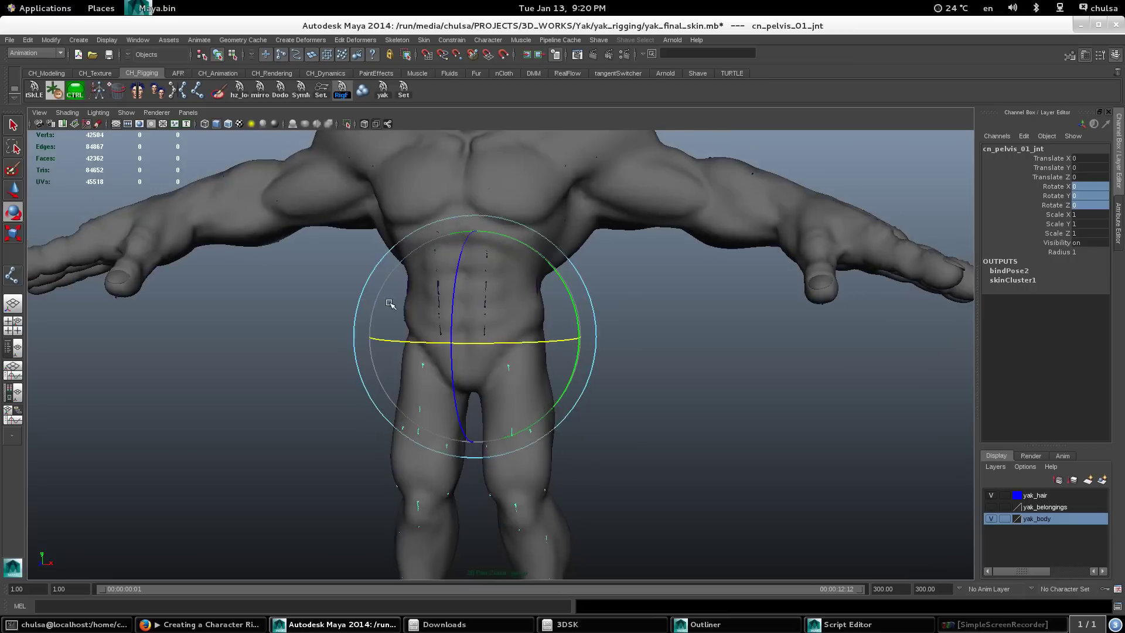
pyautogui.keyDown('alt'); pyautogui.moveTo(389, 303); pyautogui.dragTo(527, 274); pyautogui.keyUp('alt')
pyautogui.moveTo(413, 235); pyautogui.dragTo(398, 258)
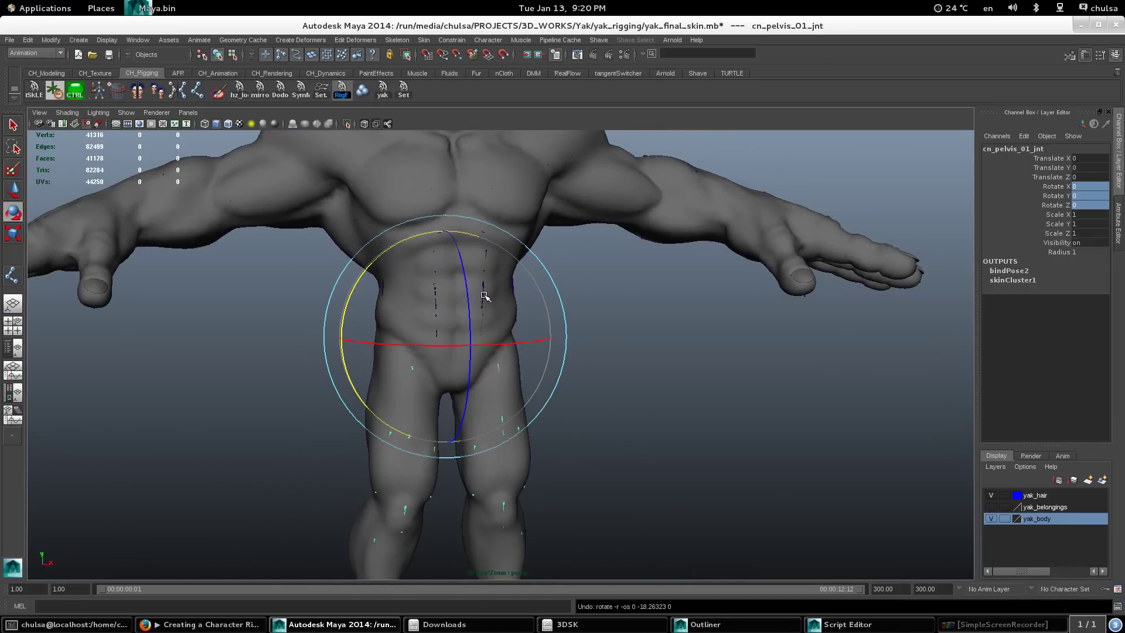
pyautogui.hotkey('ctrl', 'z')
pyautogui.press('e')
pyautogui.moveTo(502, 341); pyautogui.dragTo(562, 301)
pyautogui.keyDown('alt'); pyautogui.moveTo(562, 300); pyautogui.dragTo(735, 450, button='right'); pyautogui.keyUp('alt')
pyautogui.press('q')
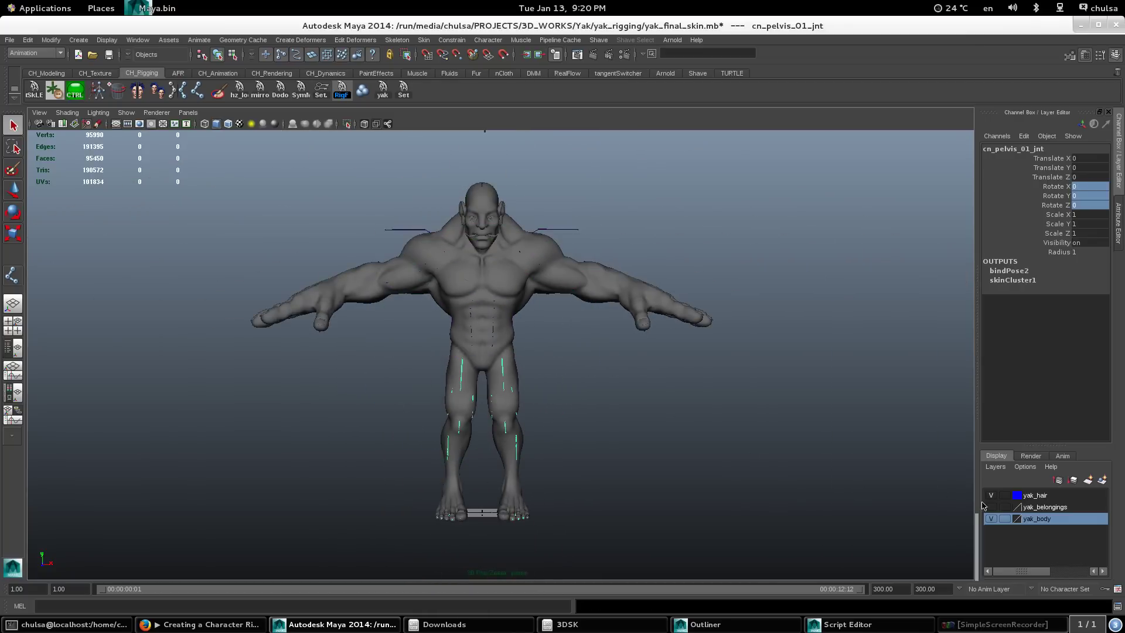